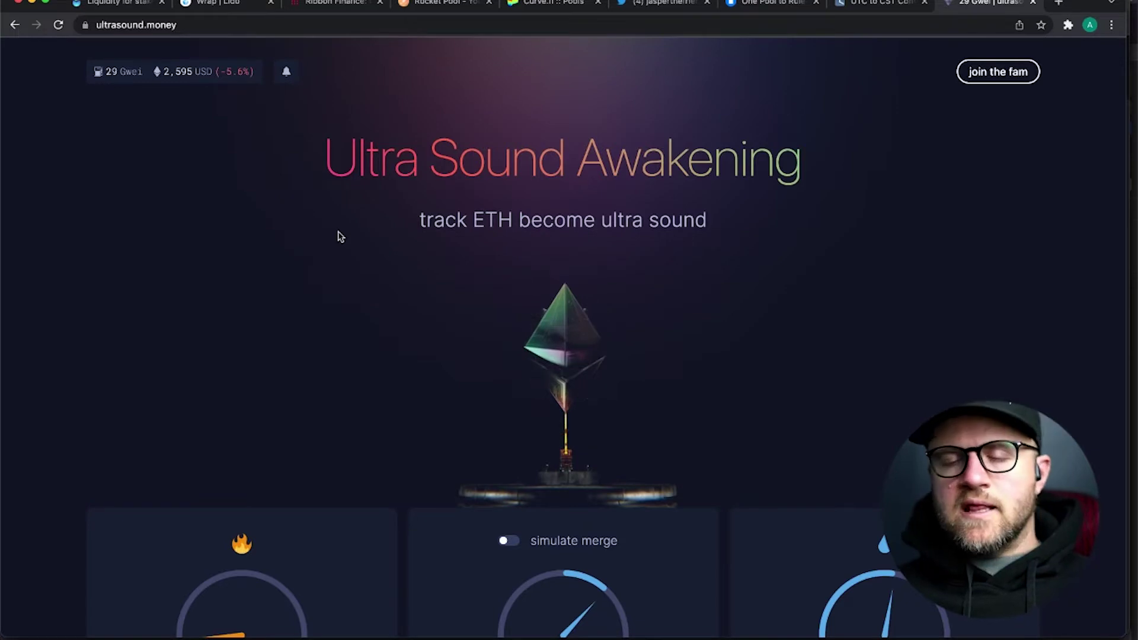
# - Show the ultrasound.money burn stats for all time, then for the last 30 days
pyautogui.scroll(-7, 340, 237)
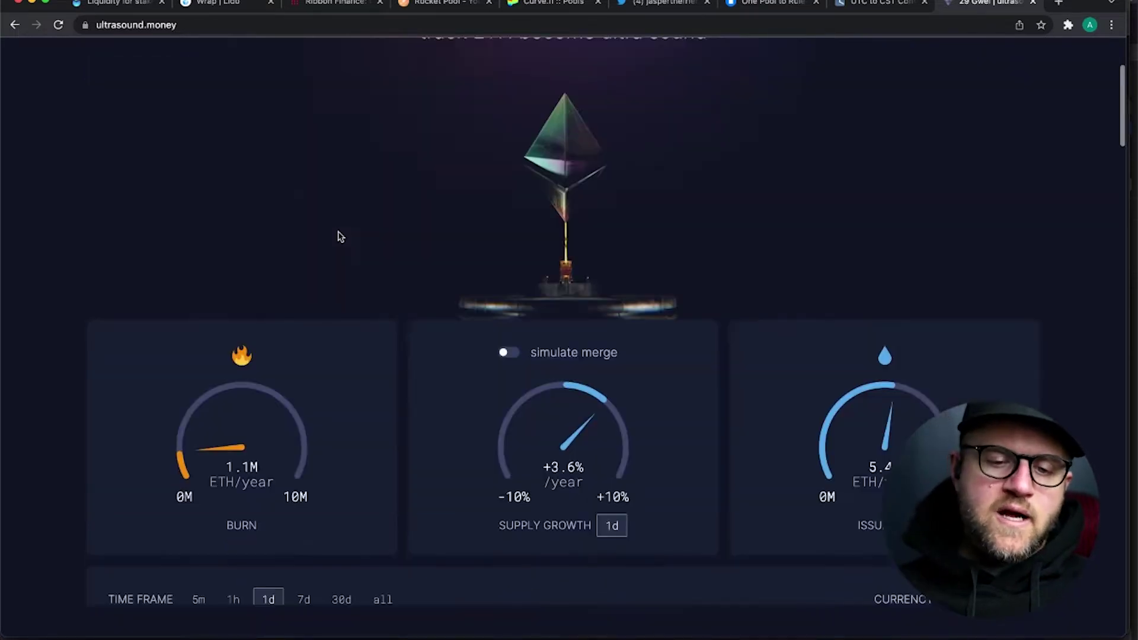
pyautogui.scroll(-3, 99, 345)
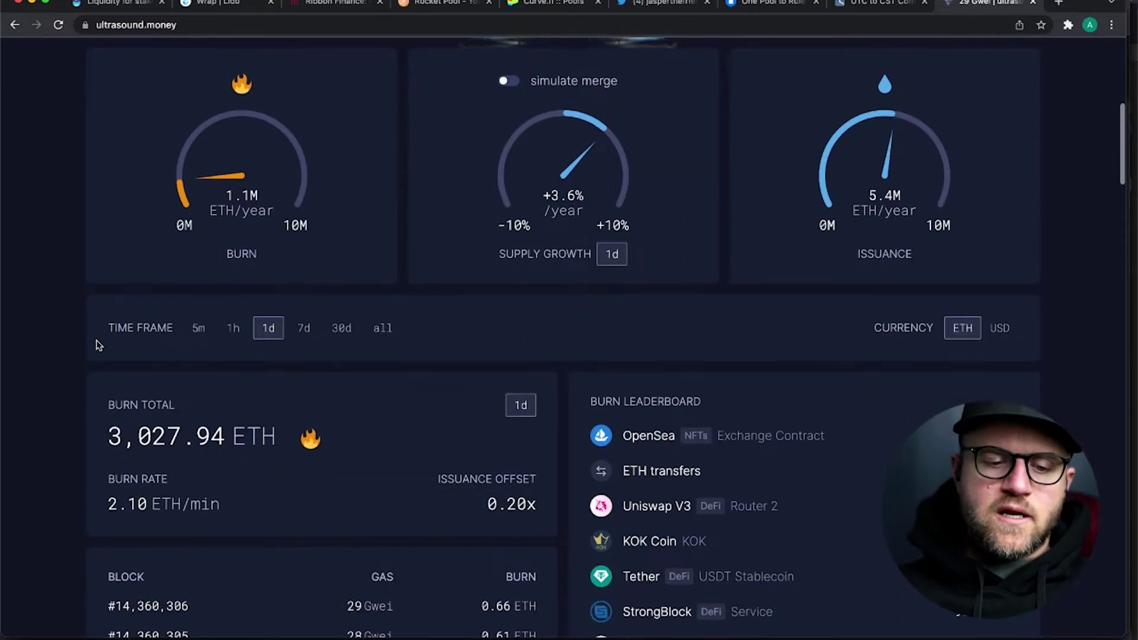
pyautogui.scroll(2, 99, 345)
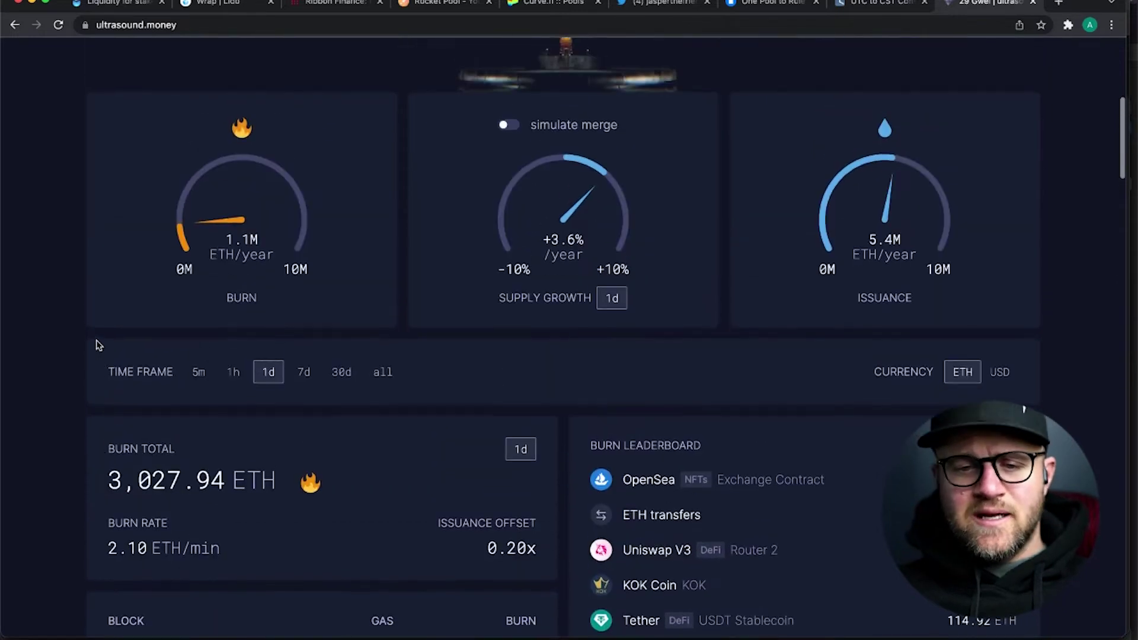
pyautogui.scroll(-8, 98, 345)
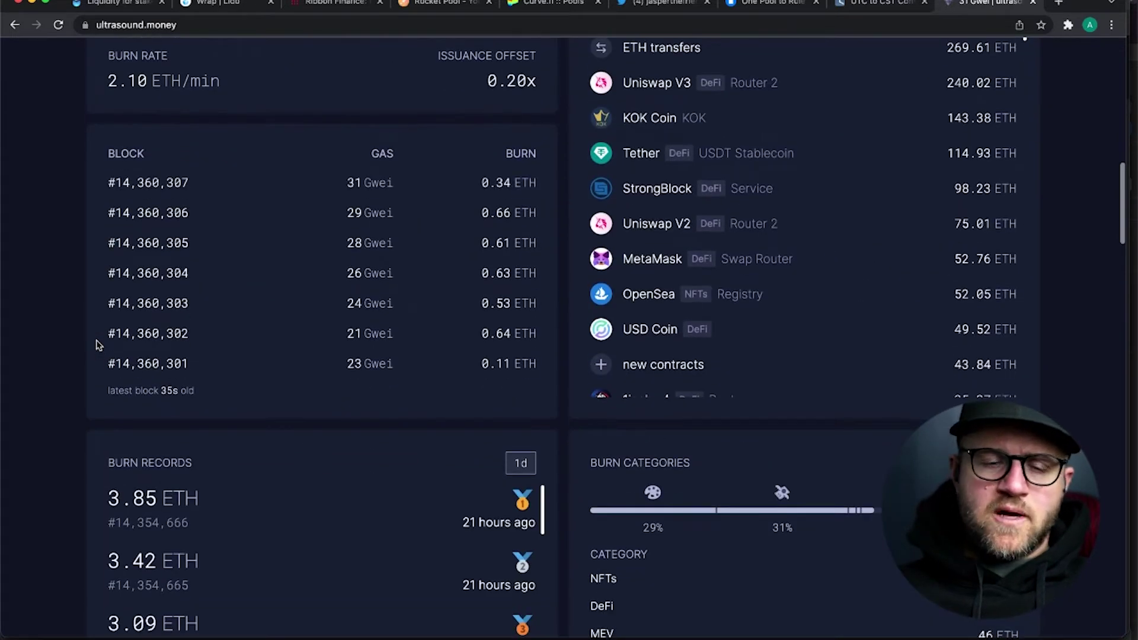
pyautogui.scroll(-1, 99, 345)
pyautogui.scroll(4, 99, 345)
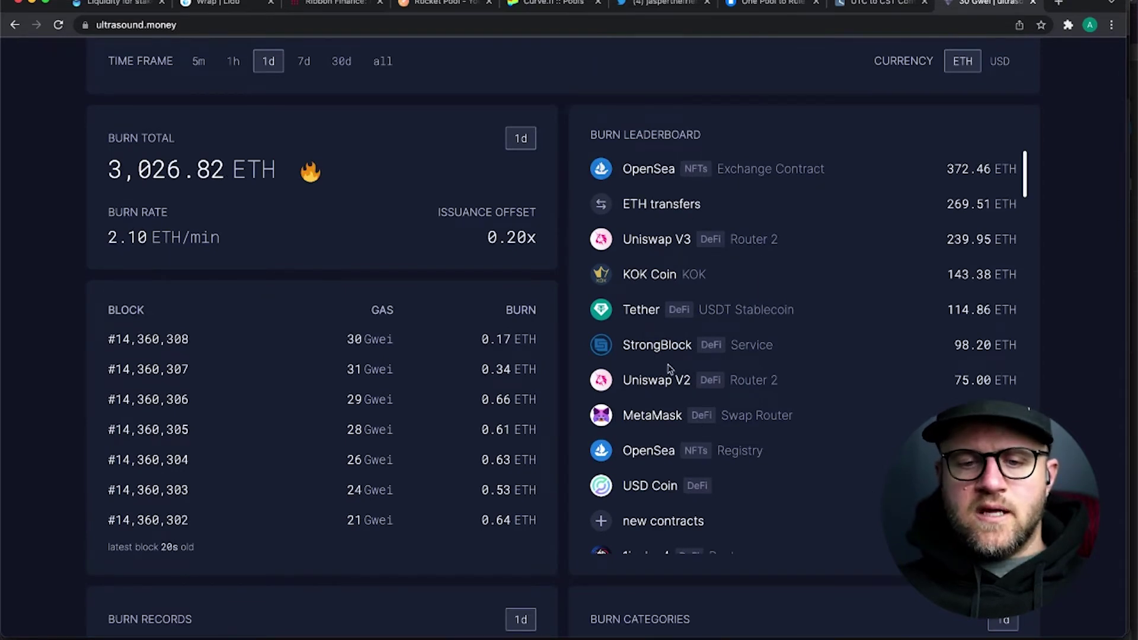
pyautogui.scroll(-1, 841, 199)
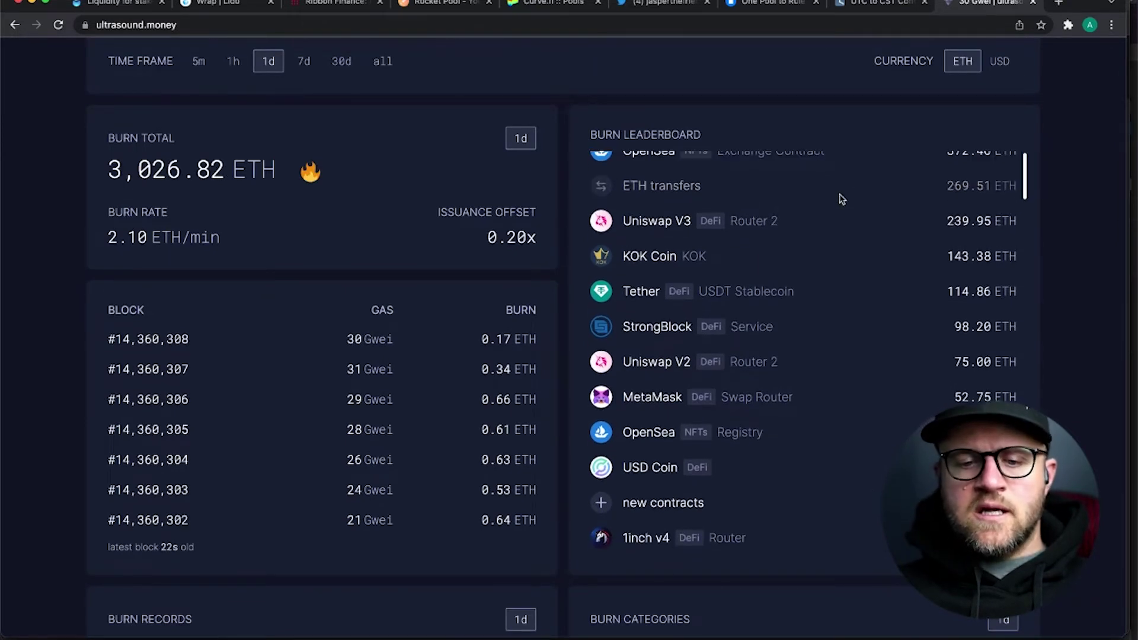
pyautogui.scroll(1, 842, 199)
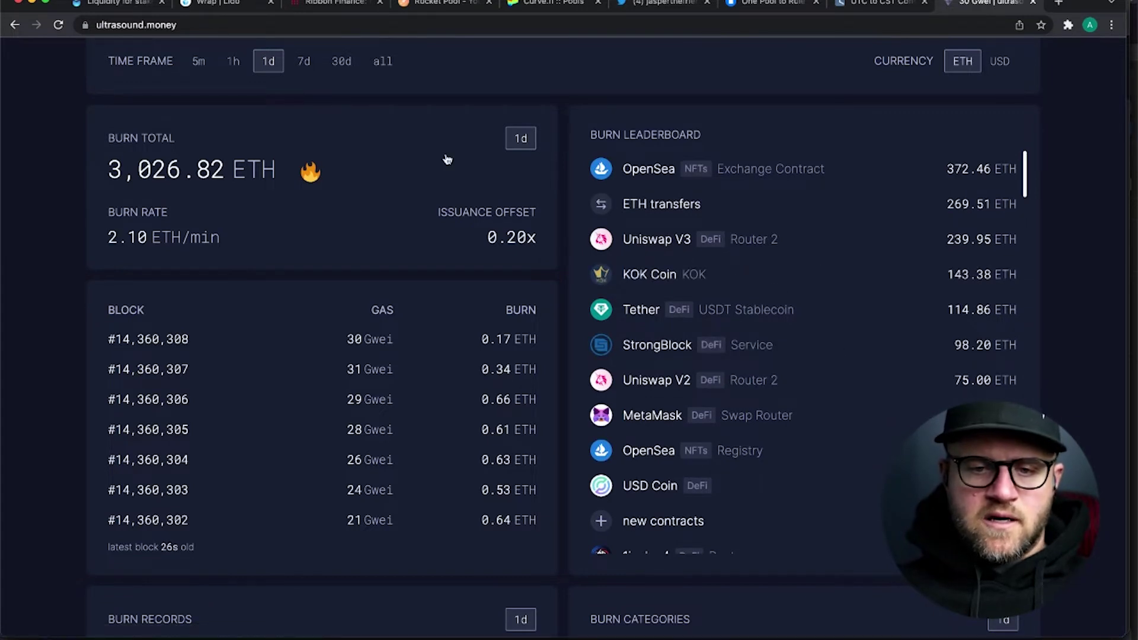
pyautogui.click(381, 61)
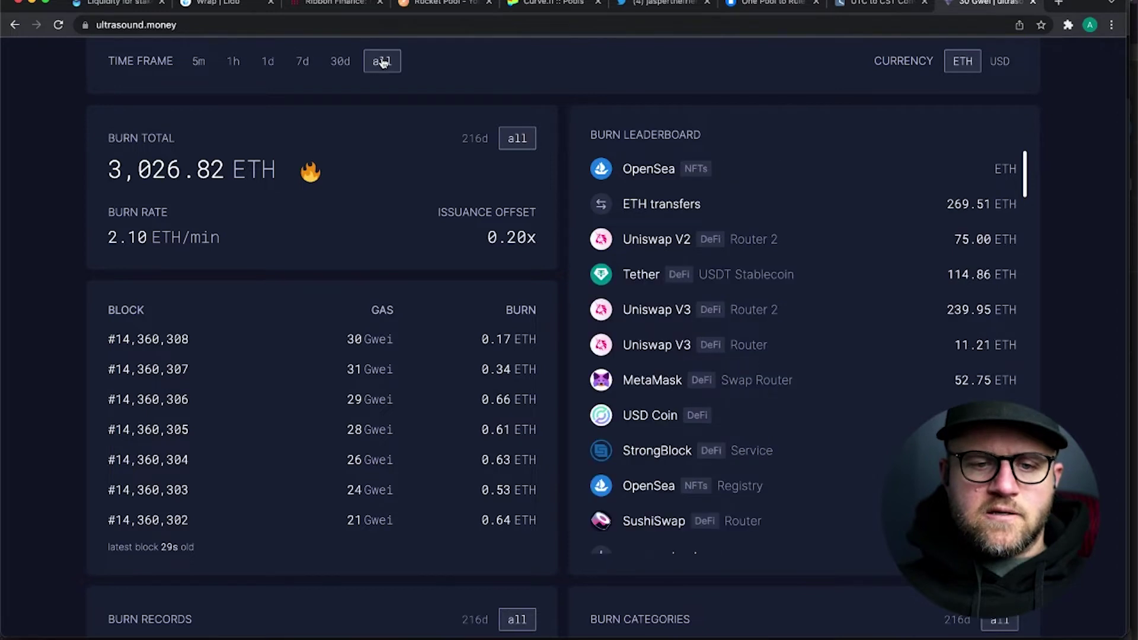
pyautogui.click(341, 61)
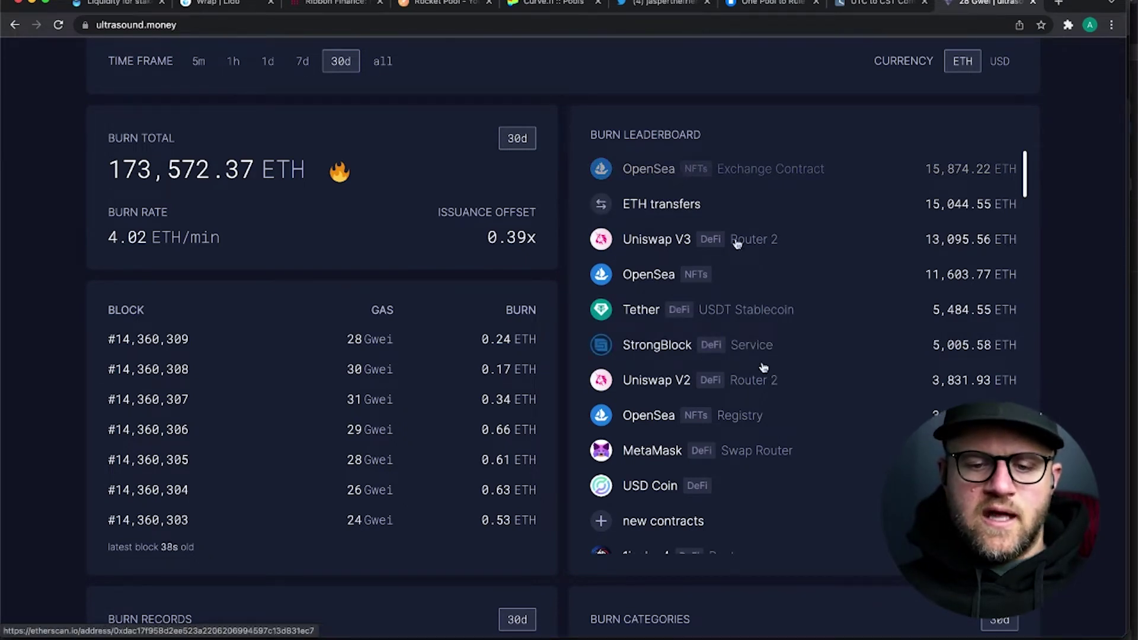
# - Browse the 30-day burn leaderboard, then switch to the Lido landing page tab
pyautogui.scroll(-1, 675, 436)
pyautogui.scroll(-4, 767, 445)
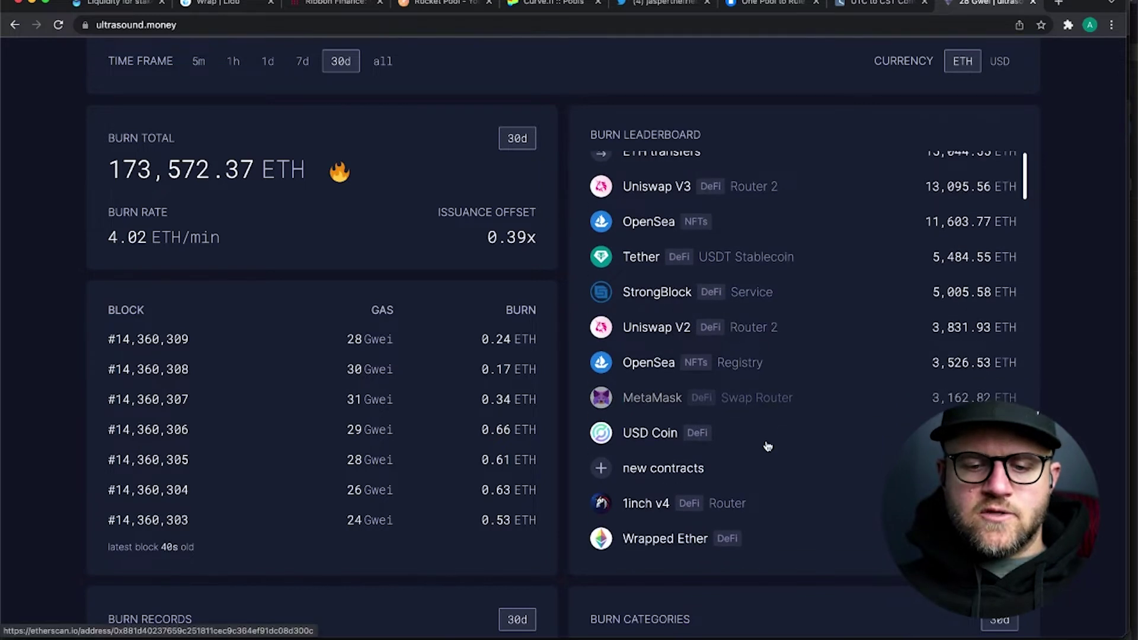
pyautogui.scroll(4, 759, 429)
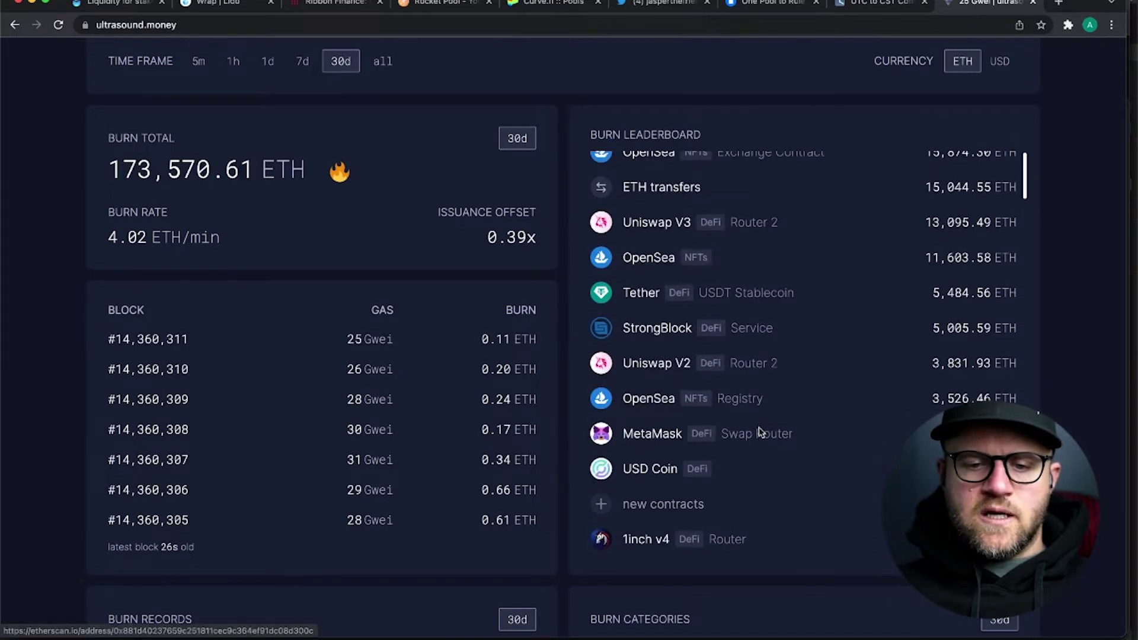
pyautogui.scroll(1, 762, 358)
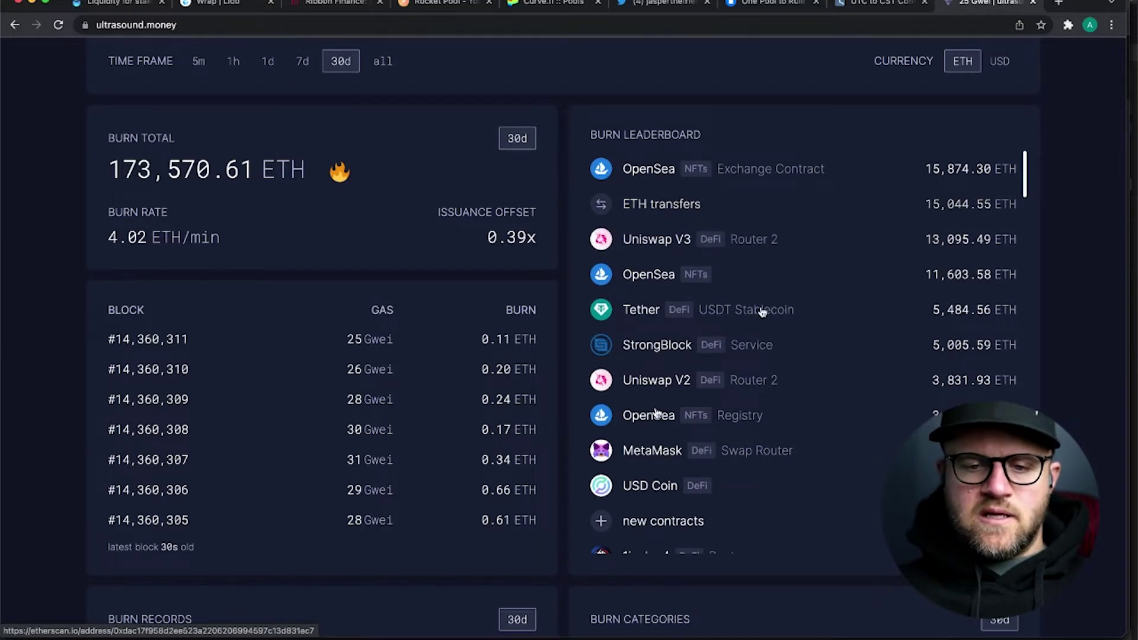
pyautogui.scroll(-2, 779, 431)
pyautogui.scroll(-3, 779, 431)
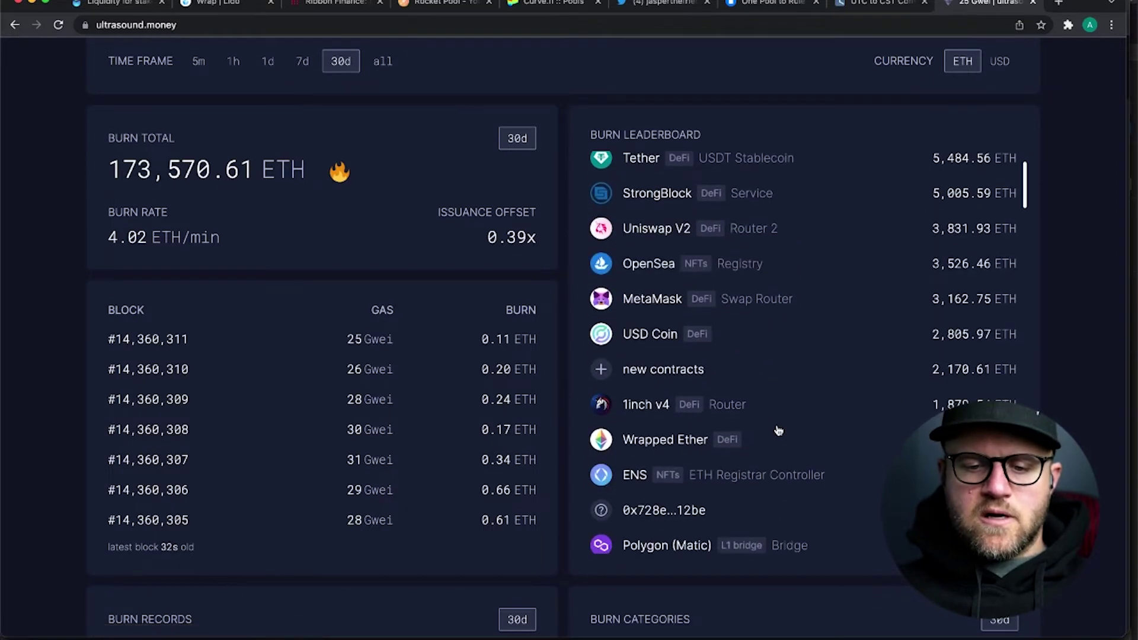
pyautogui.scroll(-2, 779, 430)
pyautogui.scroll(-3, 779, 431)
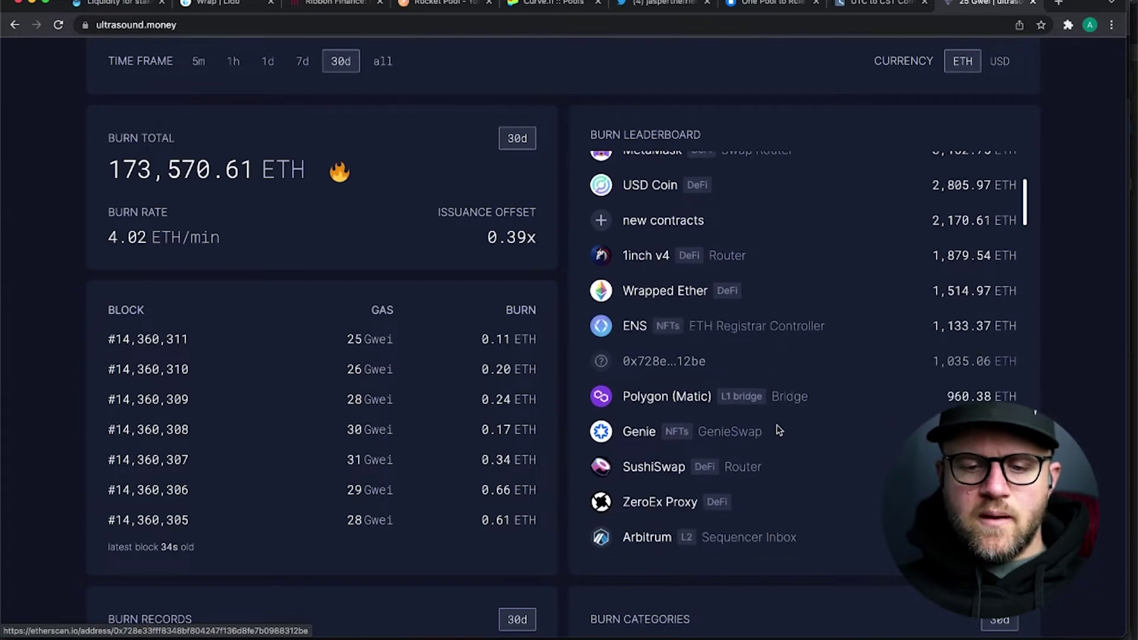
pyautogui.scroll(-2, 779, 431)
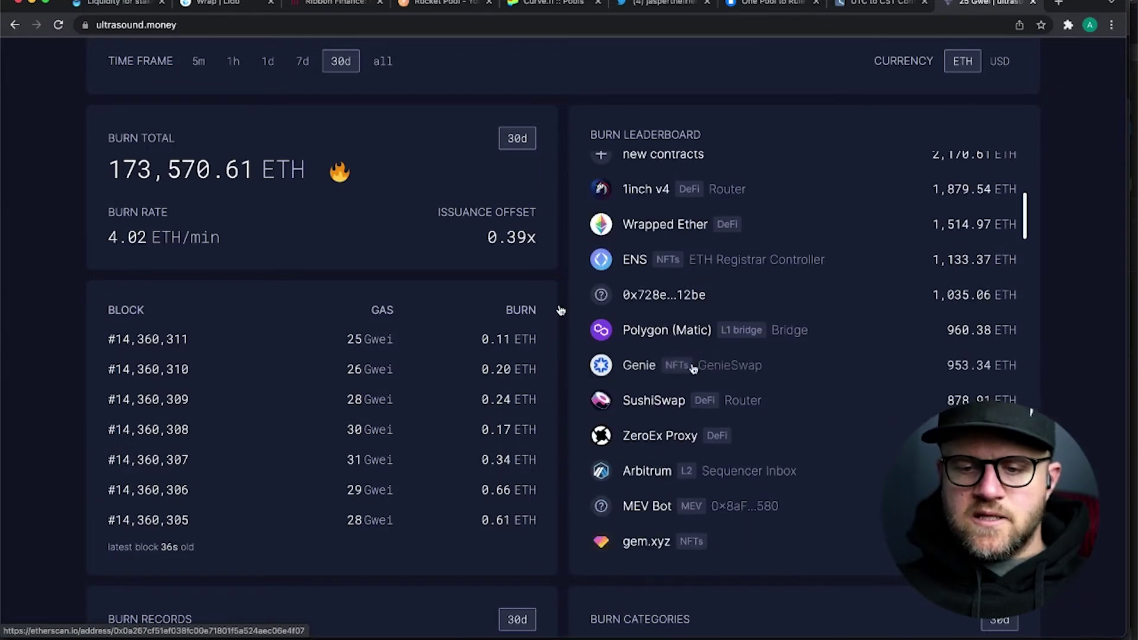
pyautogui.scroll(-2, 792, 340)
pyautogui.scroll(-2, 793, 342)
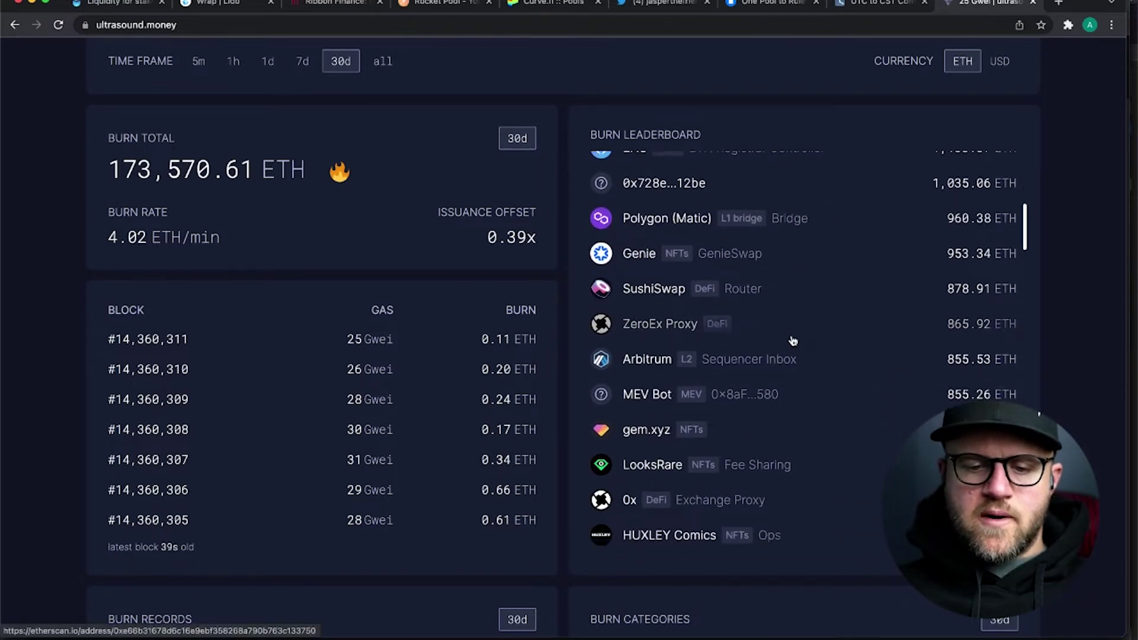
pyautogui.scroll(10, 790, 338)
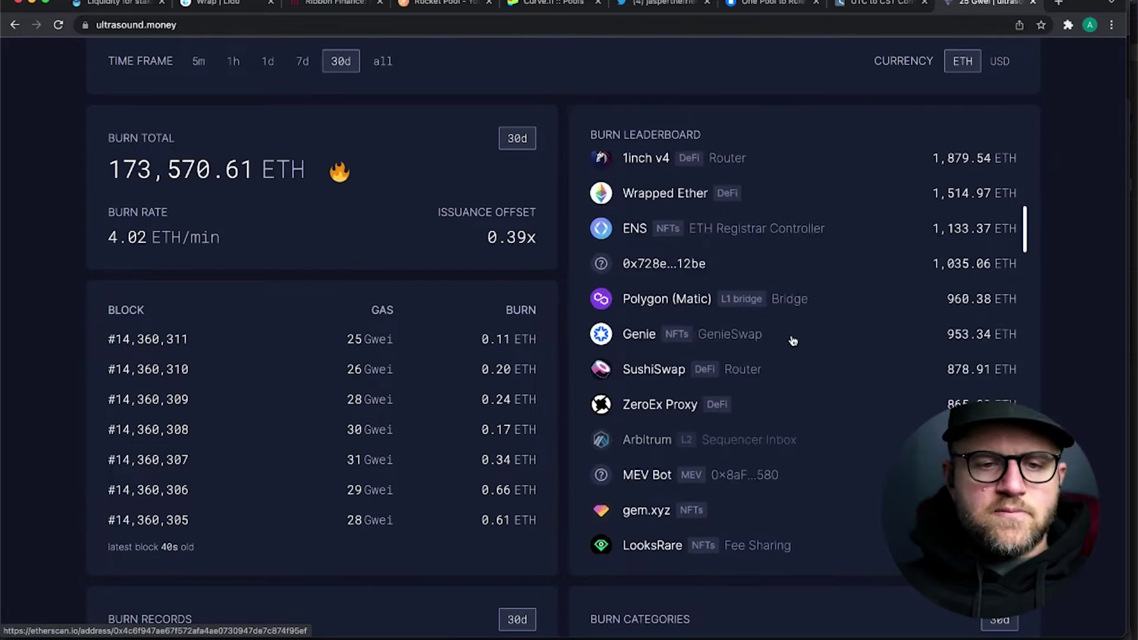
pyautogui.click(120, 5)
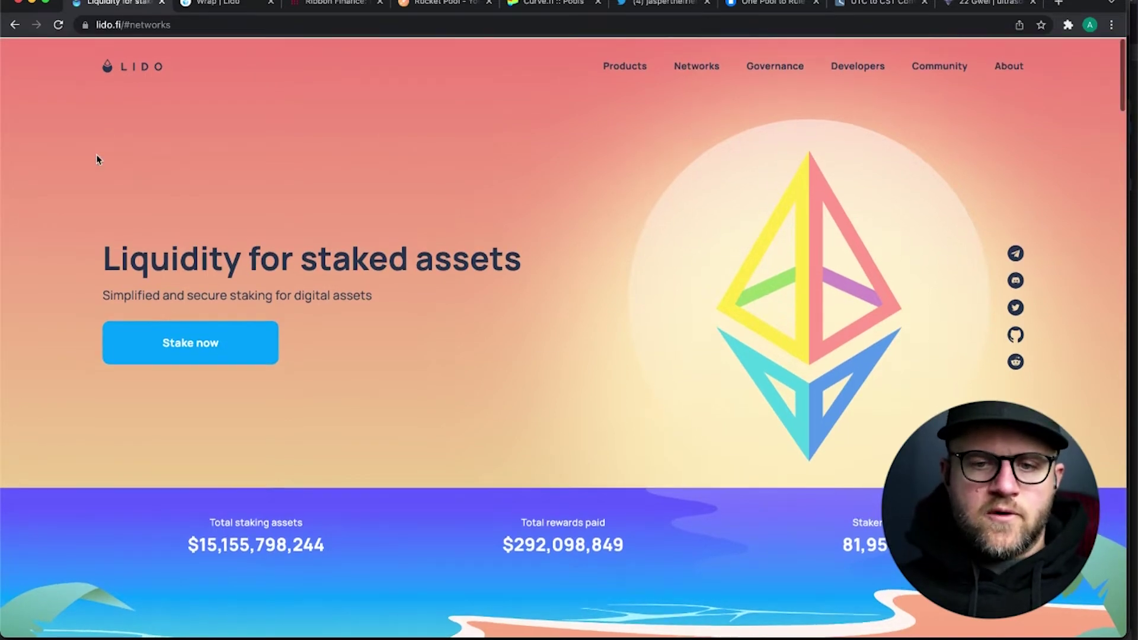
# - Switch to the Wrap | Lido tab and go to Stake Ether, showing 1.0319 ETH available
pyautogui.click(215, 6)
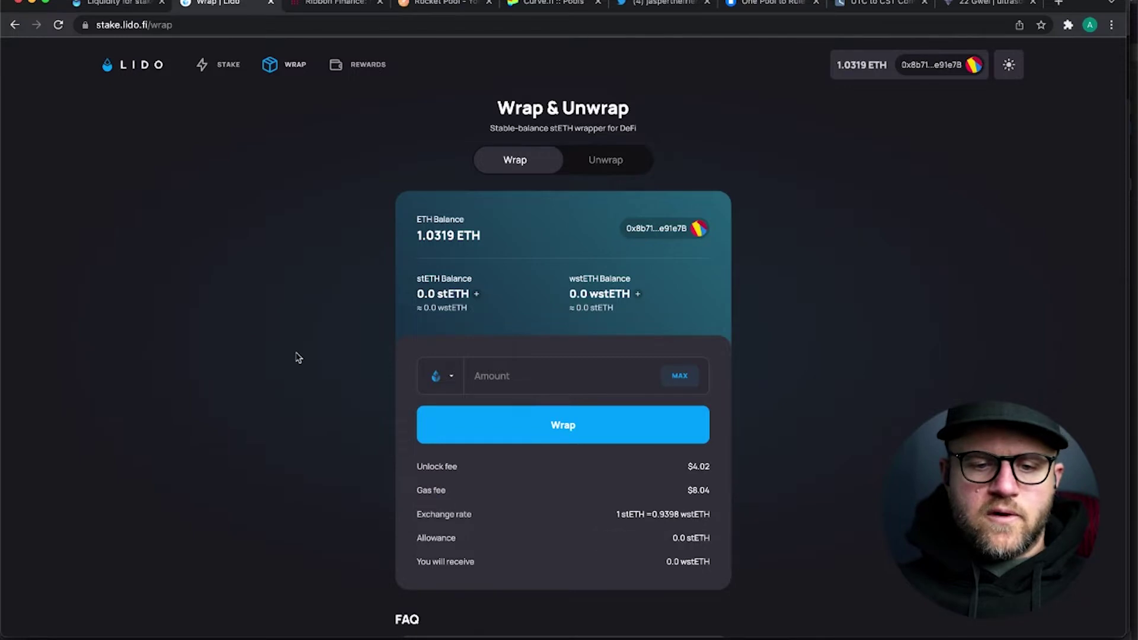
pyautogui.click(215, 61)
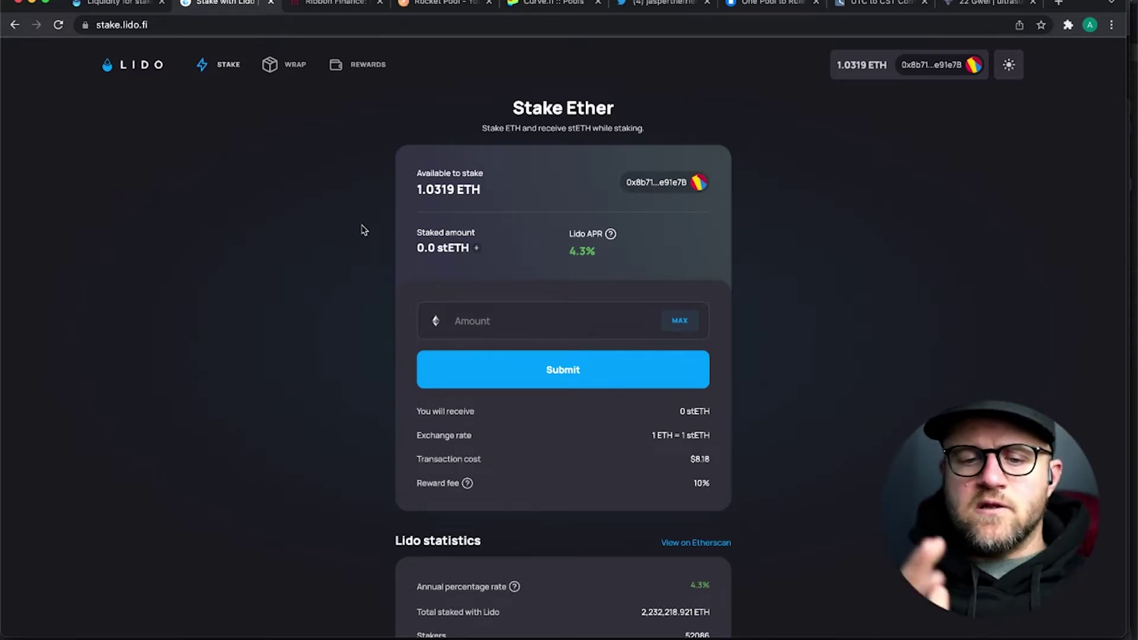
pyautogui.scroll(-2, 365, 287)
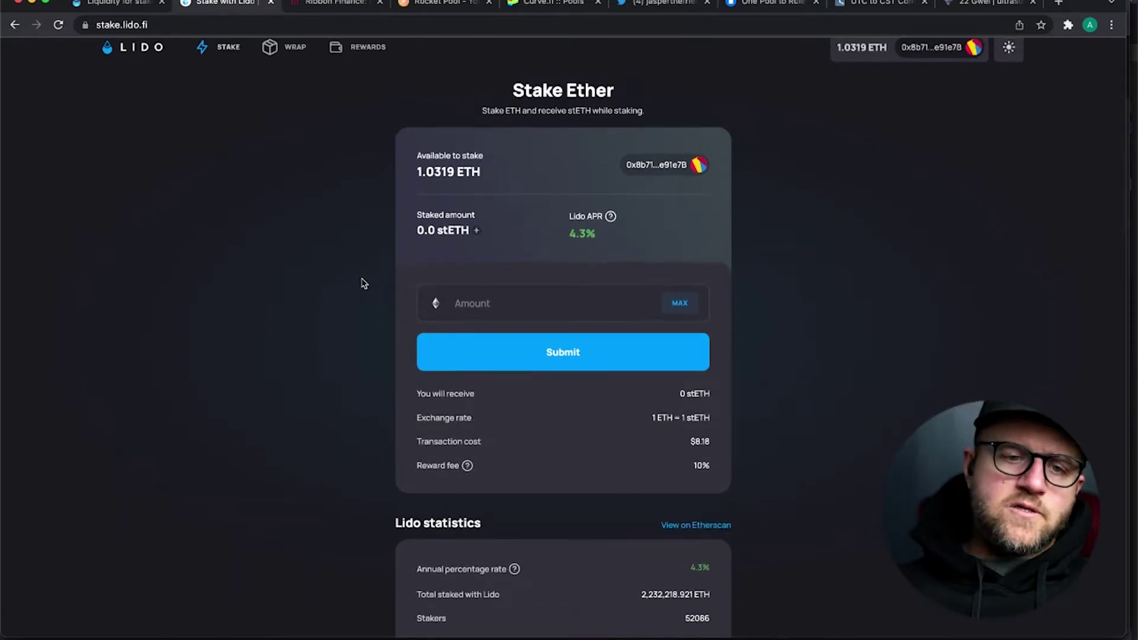
pyautogui.scroll(2, 365, 283)
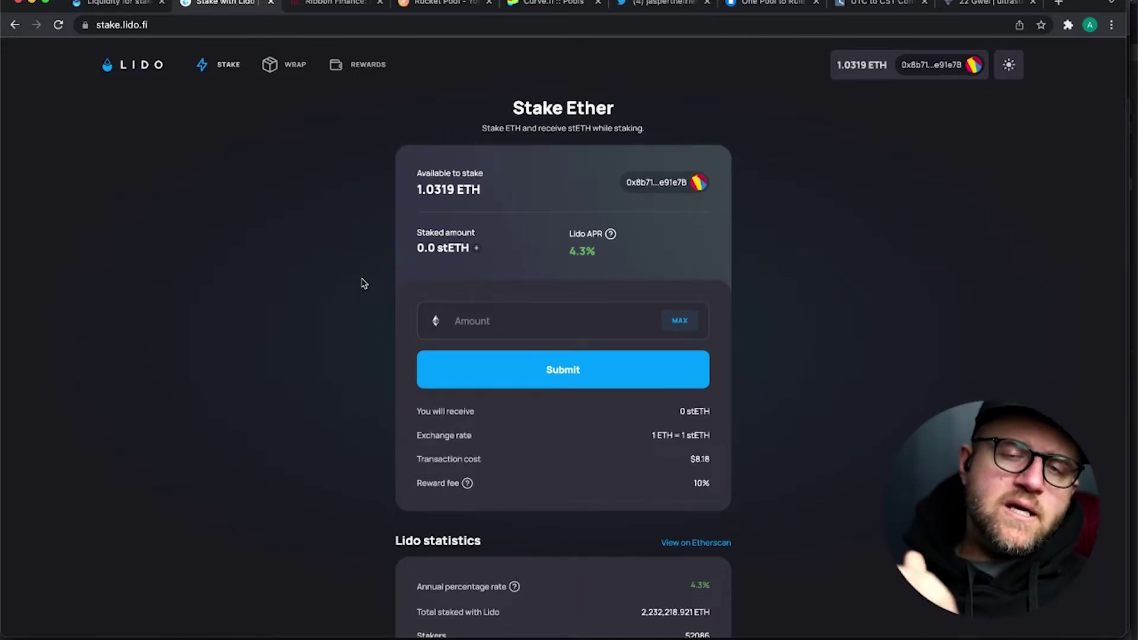
pyautogui.scroll(-2, 364, 283)
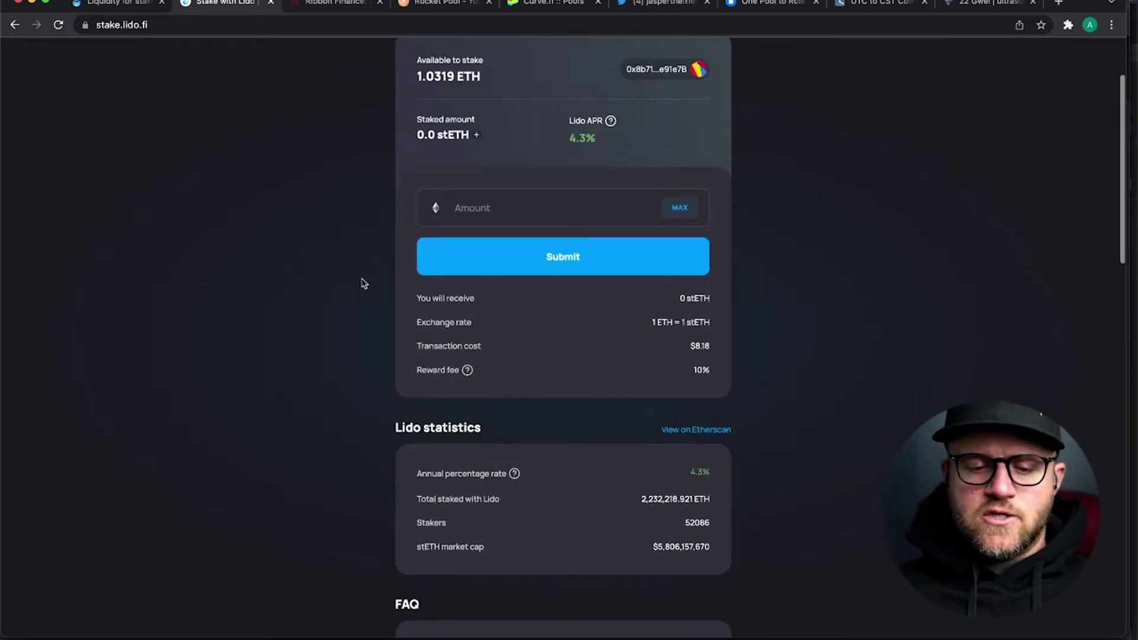
pyautogui.scroll(-5, 364, 283)
pyautogui.scroll(4, 364, 283)
pyautogui.scroll(3, 364, 283)
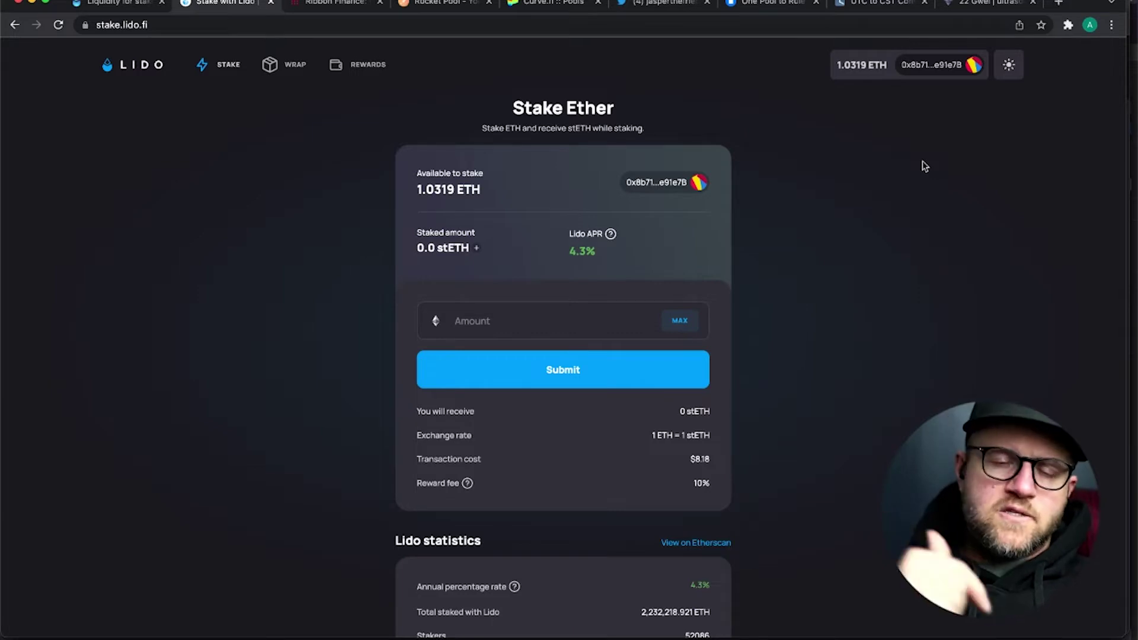
pyautogui.scroll(-2, 334, 322)
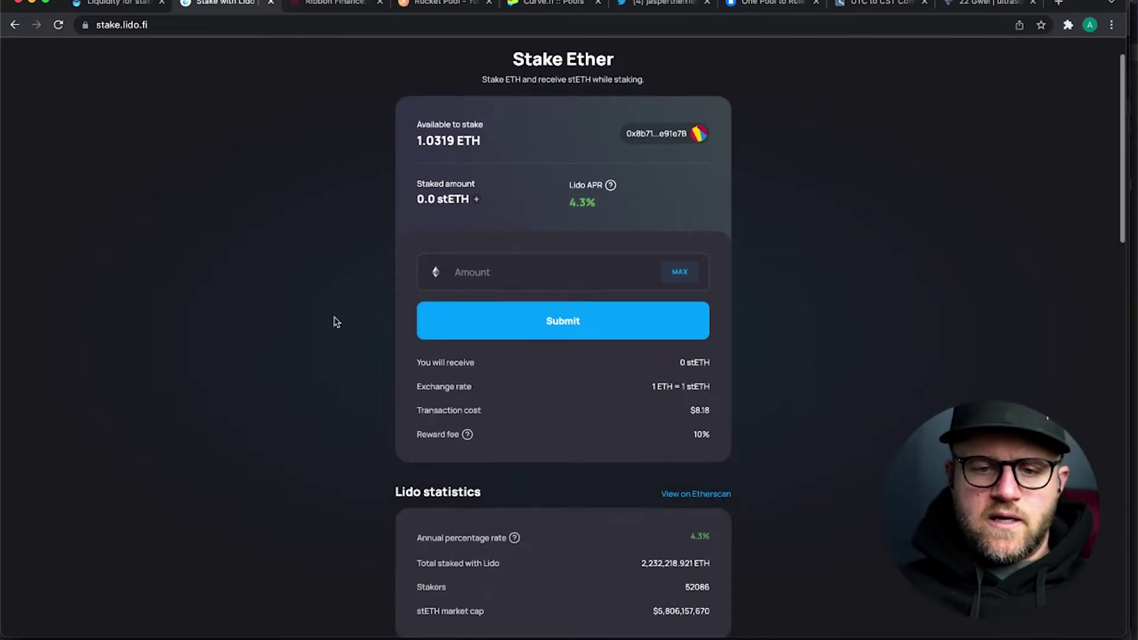
pyautogui.scroll(2, 334, 322)
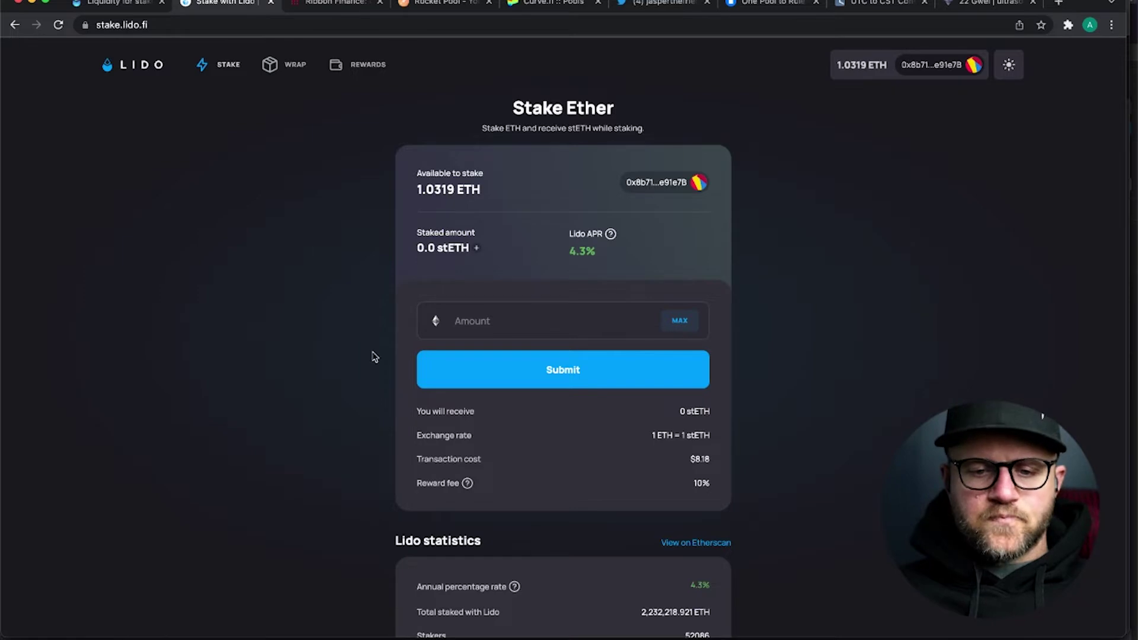
# - Enter 1 ETH as the stake amount, quoting 1 stETH to receive at 1:1
pyautogui.click(495, 329)
pyautogui.write('1')
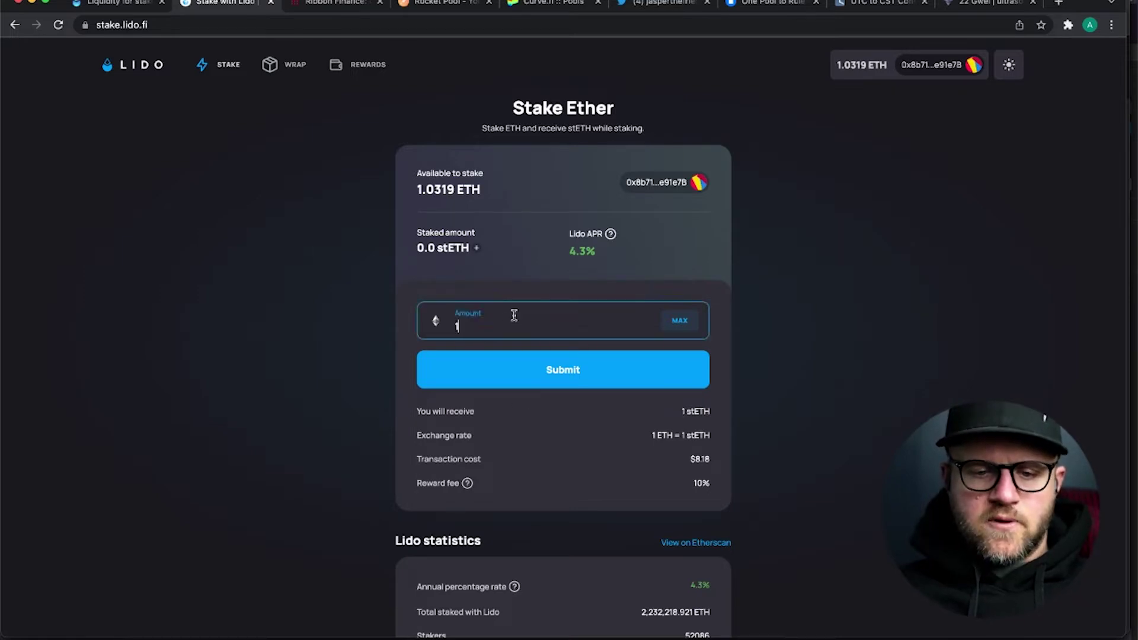
pyautogui.click(360, 319)
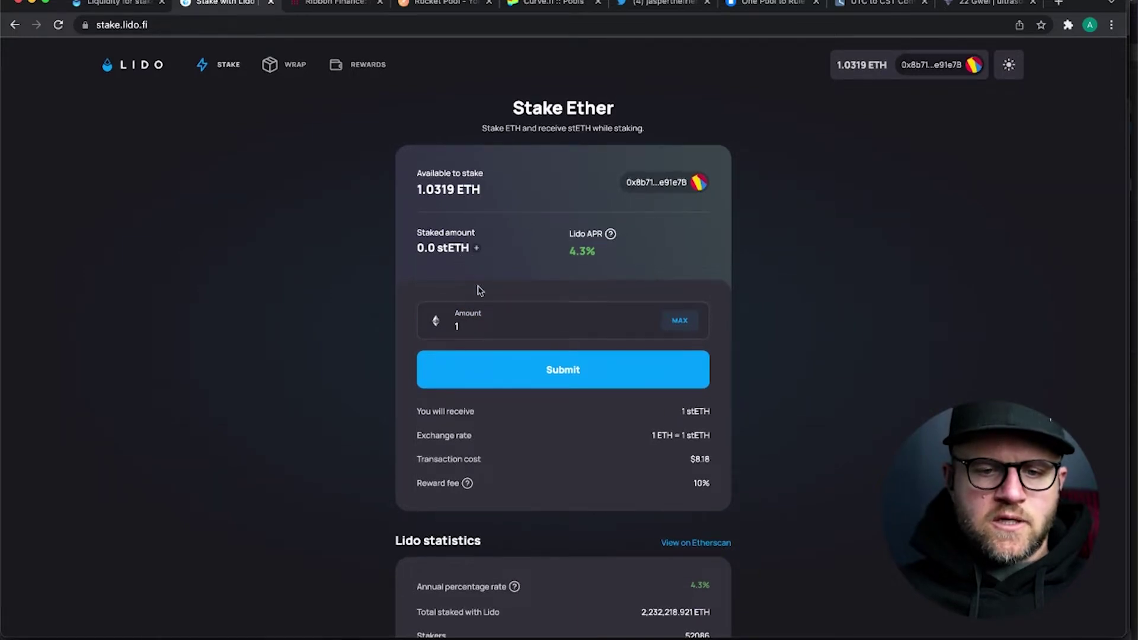
pyautogui.click(143, 69)
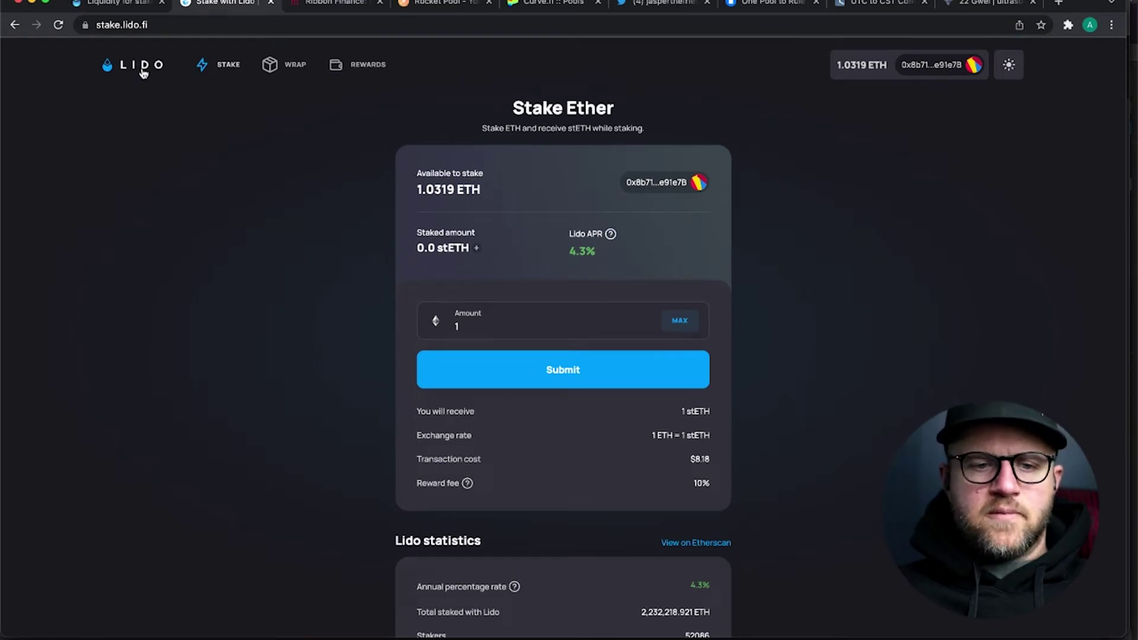
pyautogui.click(117, 4)
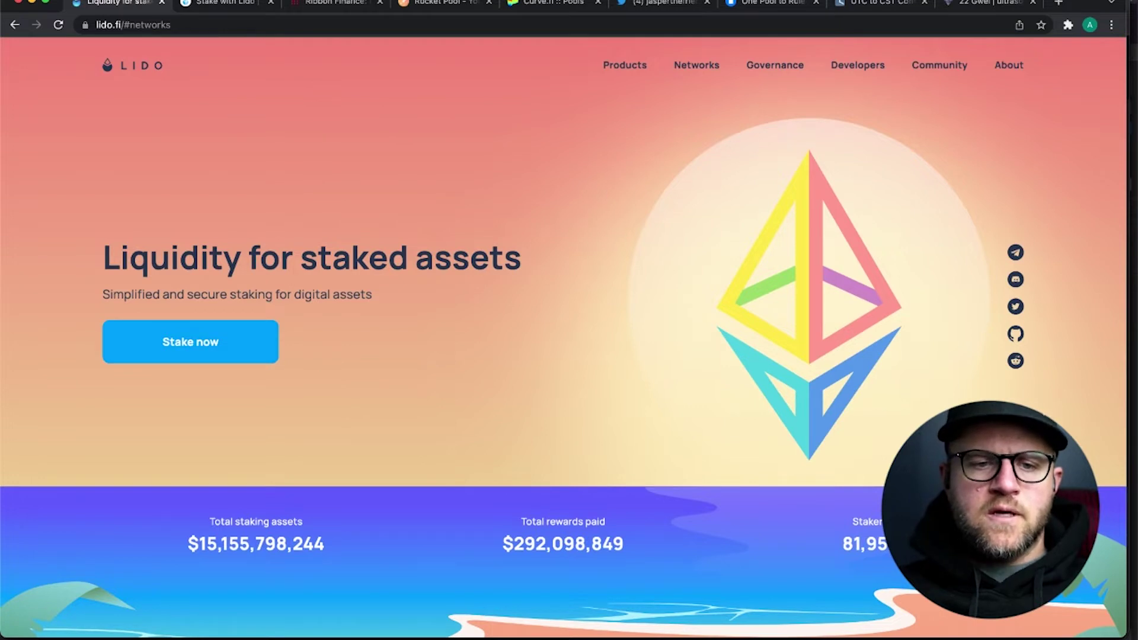
pyautogui.click(223, 3)
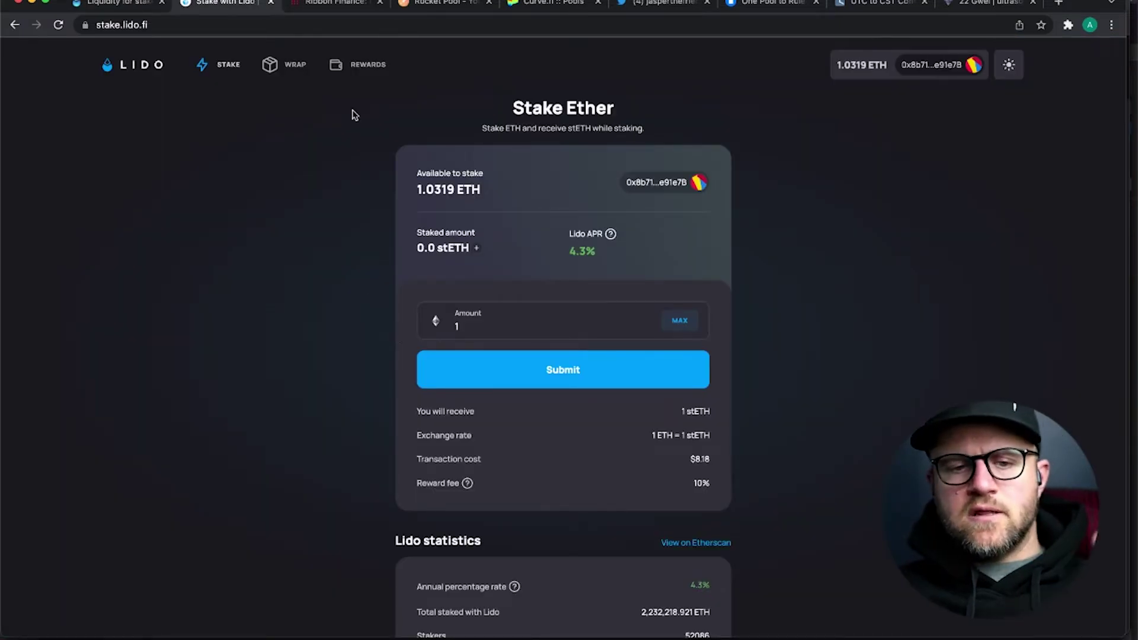
# - On Wrap & Unwrap, choose ETH then stETH as the token to wrap, then return to Stake
pyautogui.click(291, 64)
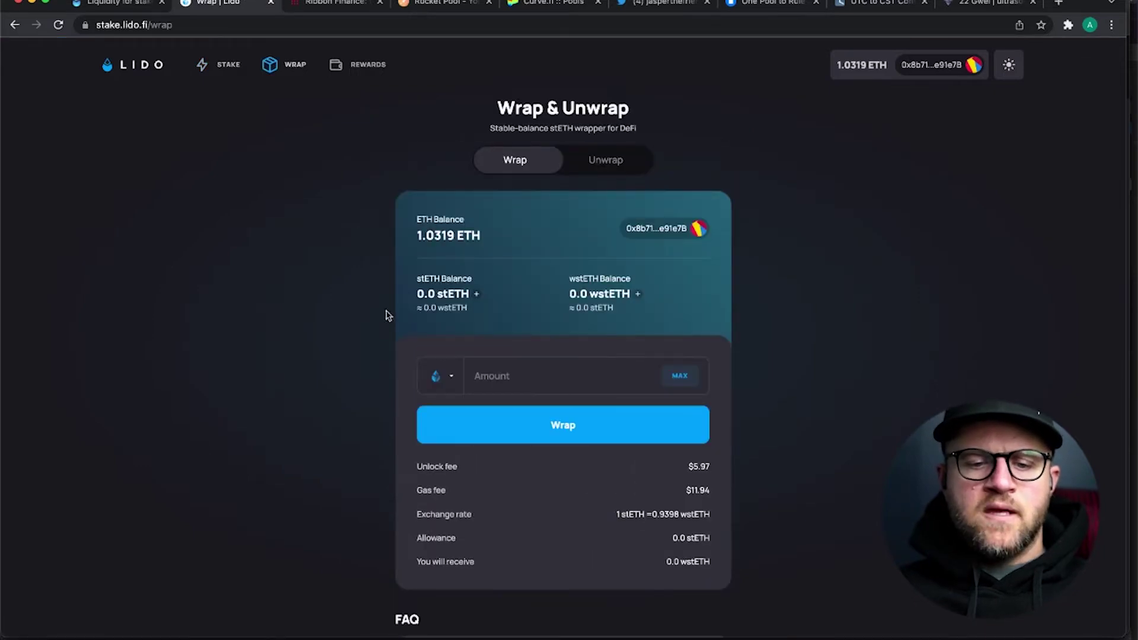
pyautogui.click(450, 379)
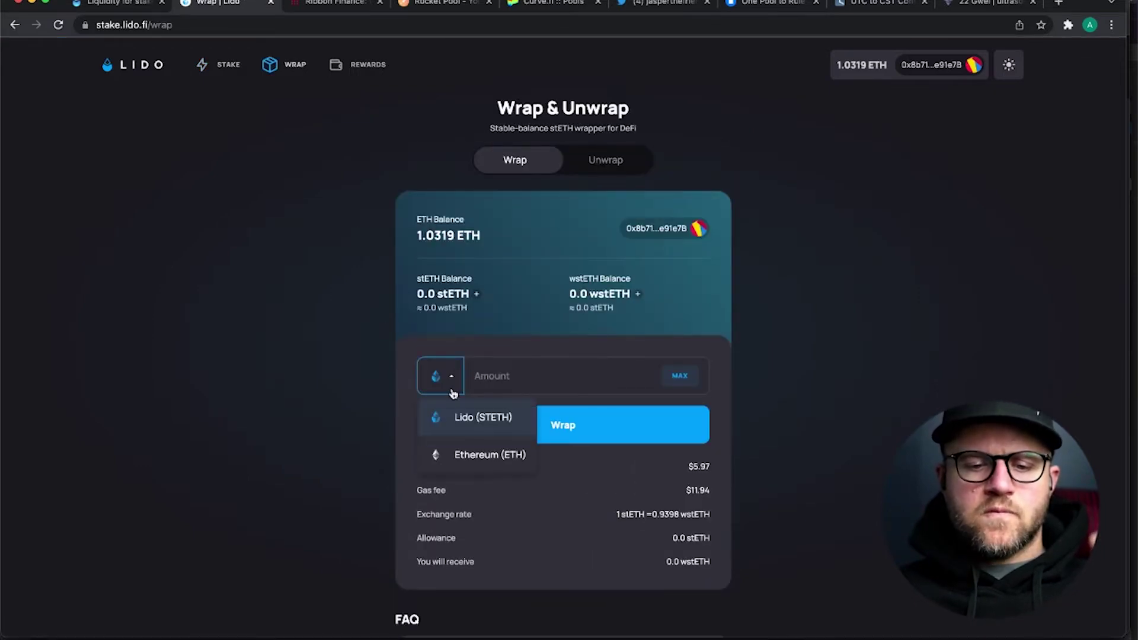
pyautogui.click(458, 454)
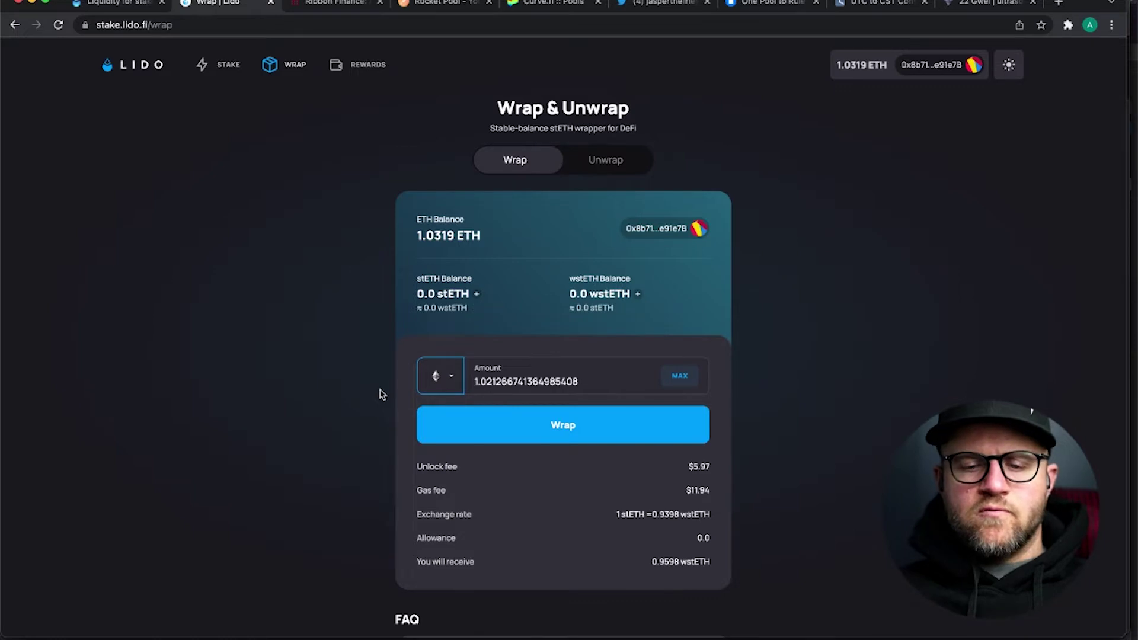
pyautogui.click(451, 386)
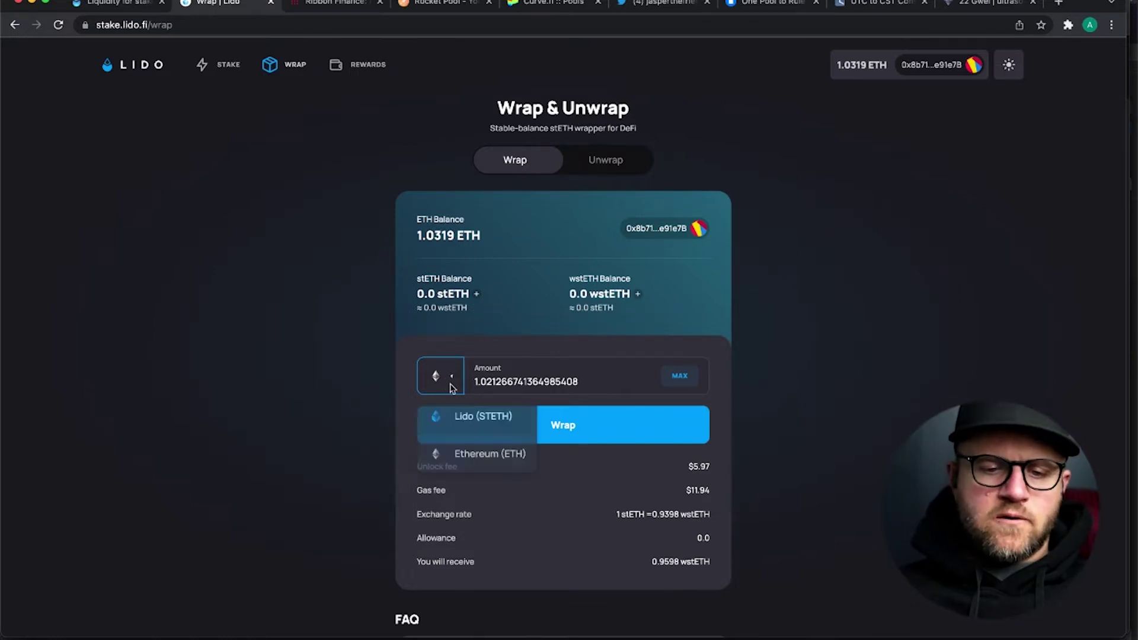
pyautogui.click(456, 420)
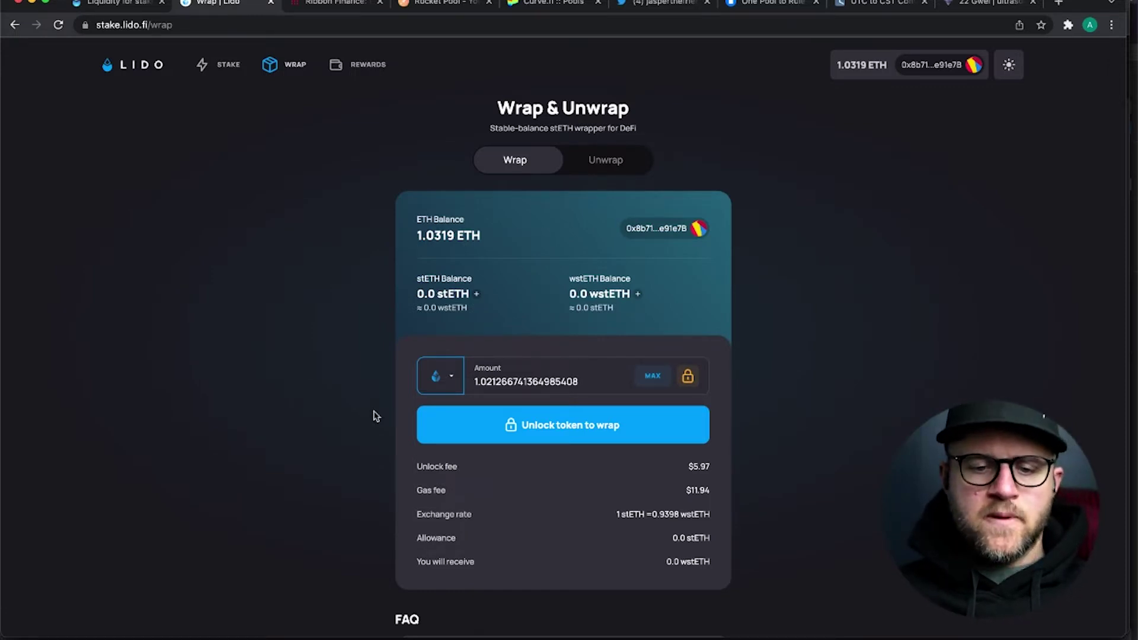
pyautogui.click(225, 64)
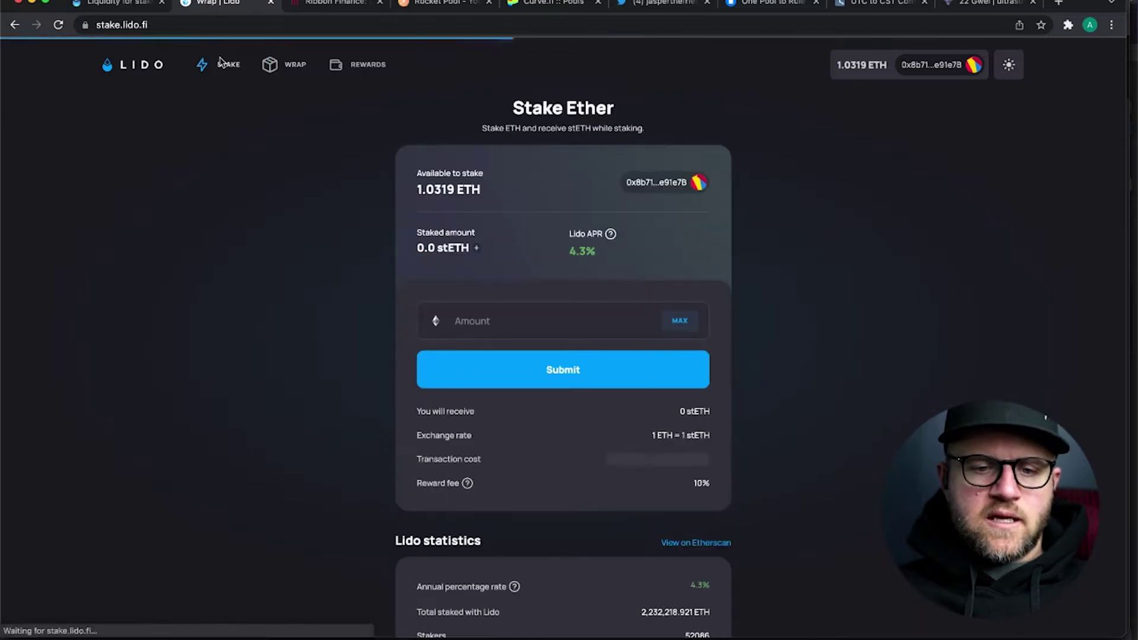
# - Submit a 1 ETH stake and confirm the transaction in the MetaMask popup
pyautogui.click(497, 327)
pyautogui.write('1')
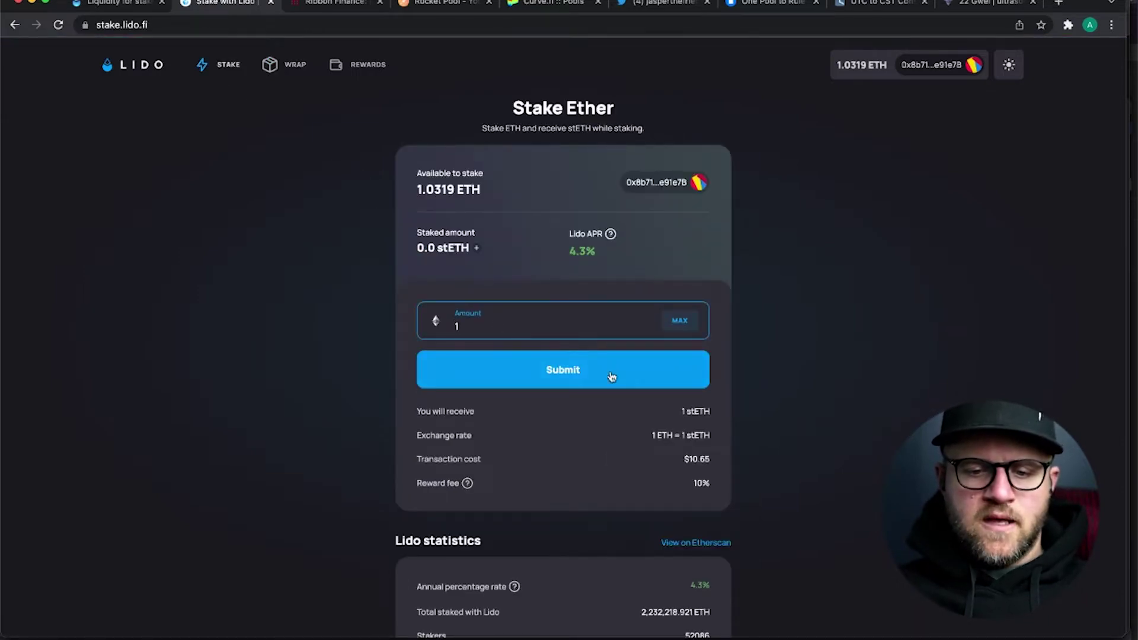
pyautogui.click(611, 377)
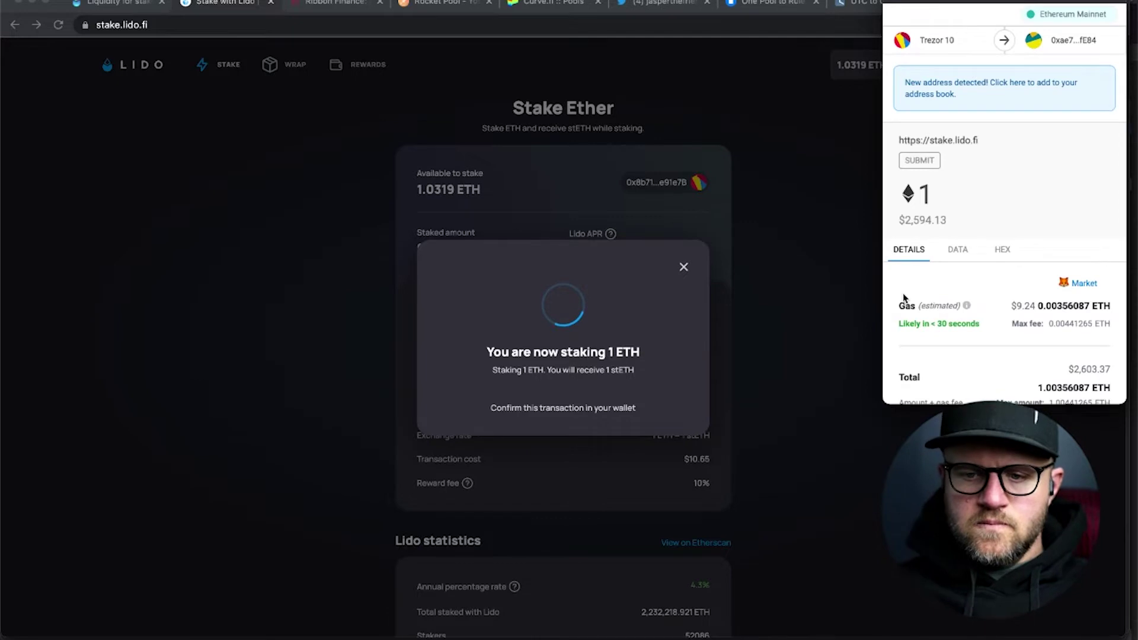
pyautogui.scroll(-2, 990, 273)
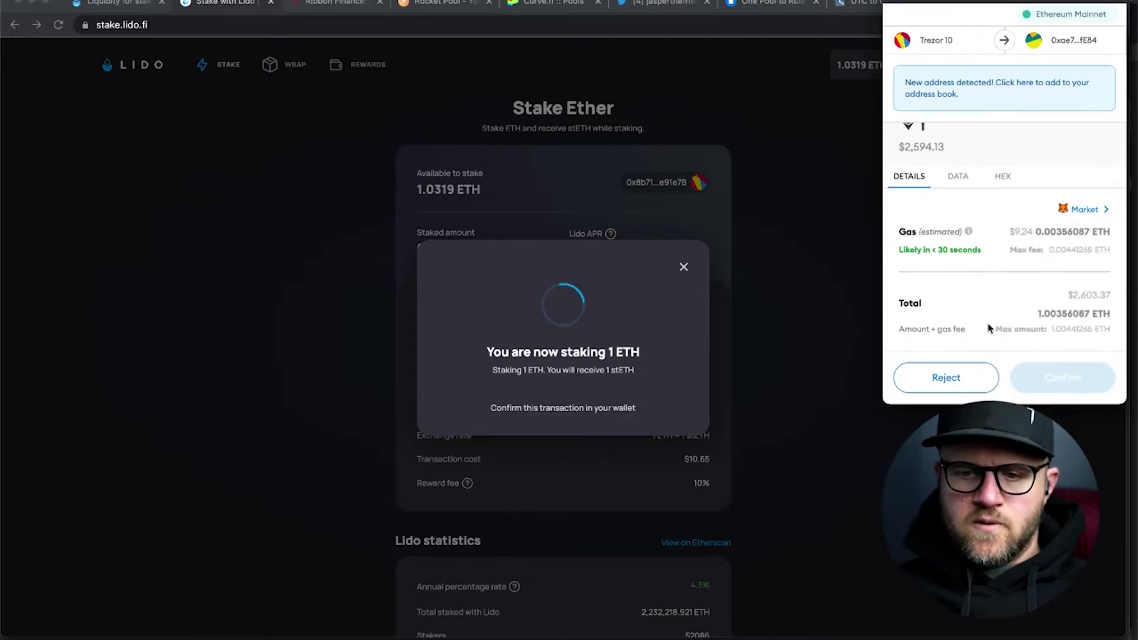
pyautogui.scroll(2, 991, 310)
pyautogui.scroll(-1, 991, 310)
pyautogui.scroll(1, 991, 310)
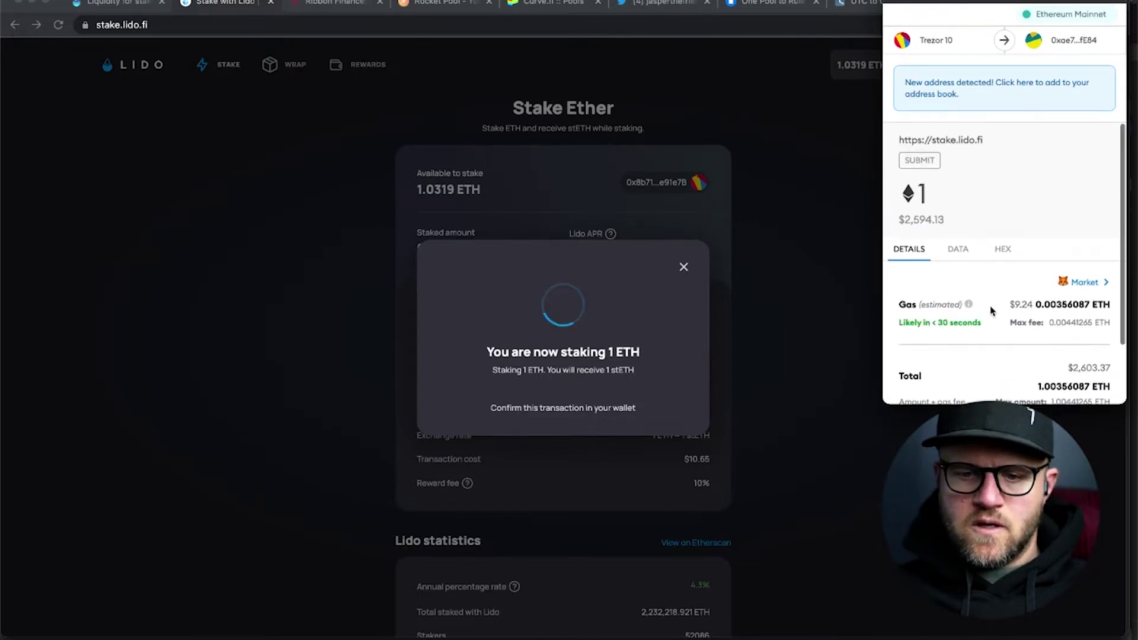
pyautogui.scroll(-3, 991, 310)
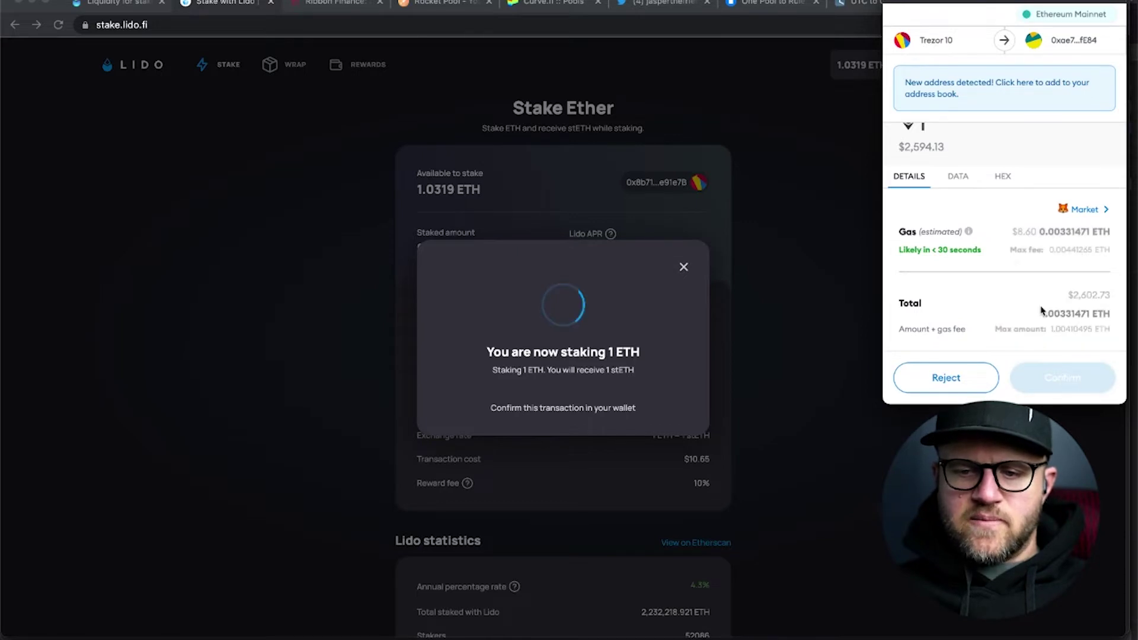
pyautogui.click(1061, 378)
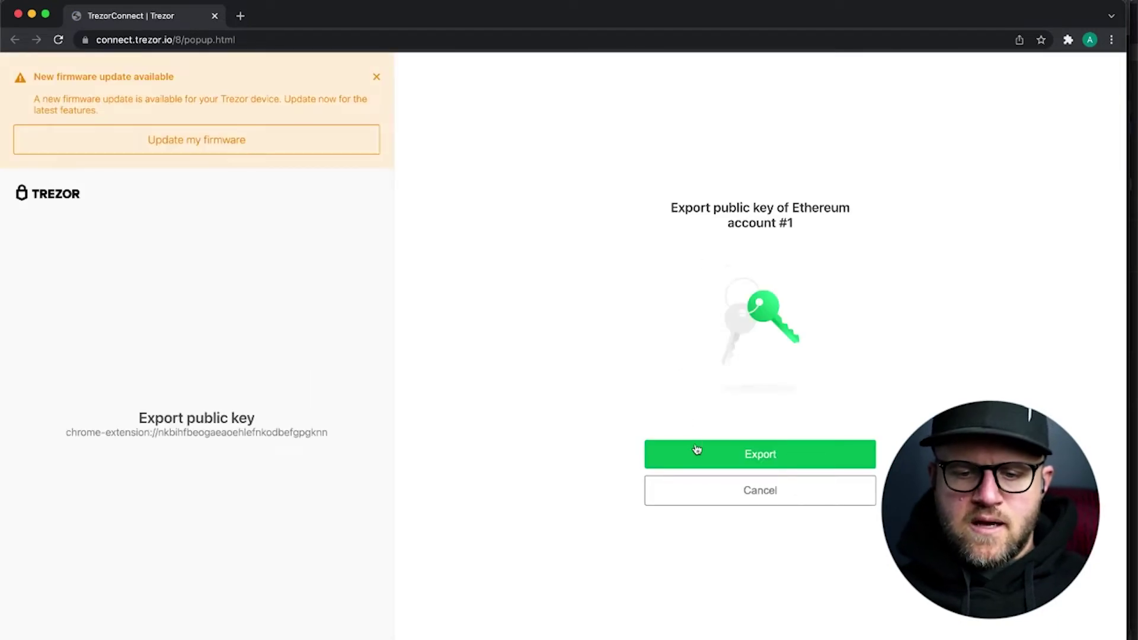
# - Allow the Ethereum public key export and unlock the Trezor with its PIN
pyautogui.click(697, 450)
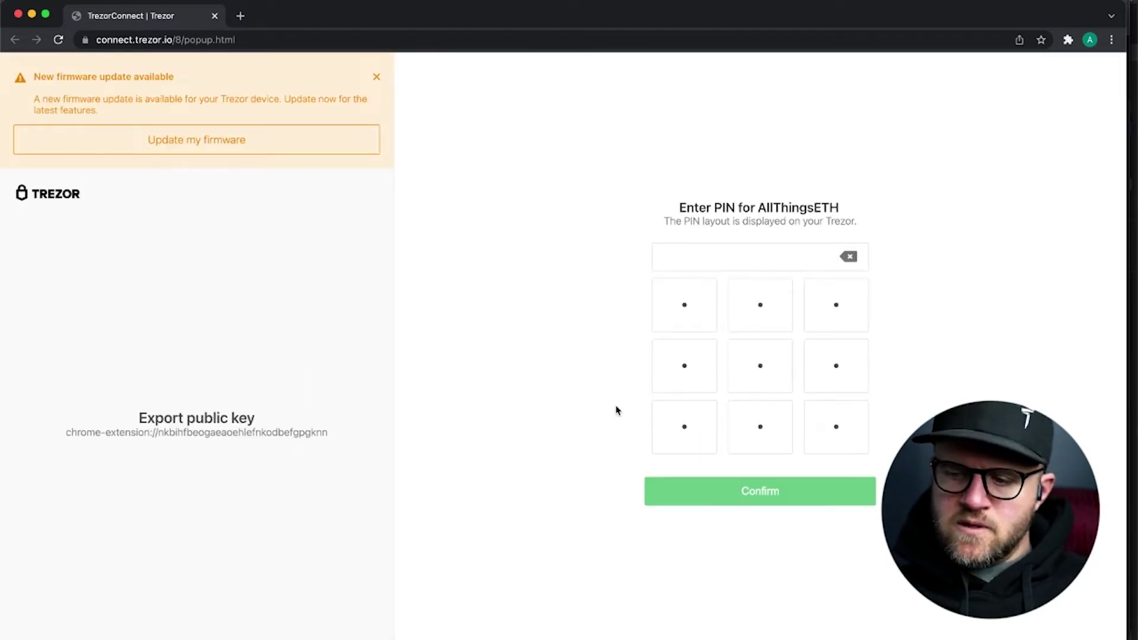
pyautogui.click(686, 422)
pyautogui.click(762, 313)
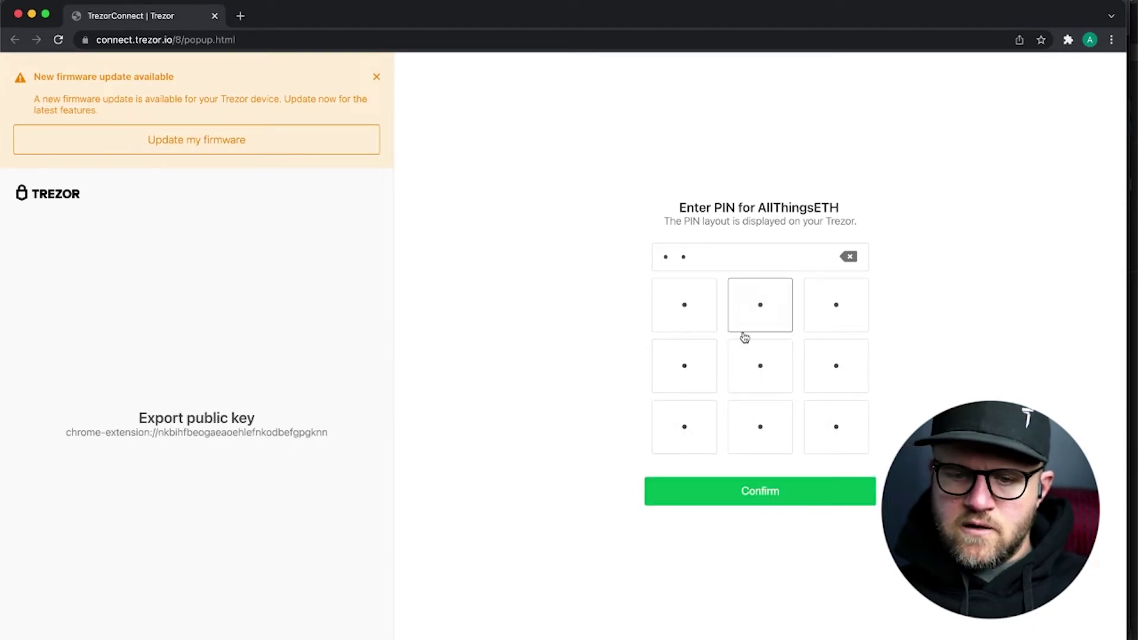
pyautogui.click(701, 366)
pyautogui.click(829, 304)
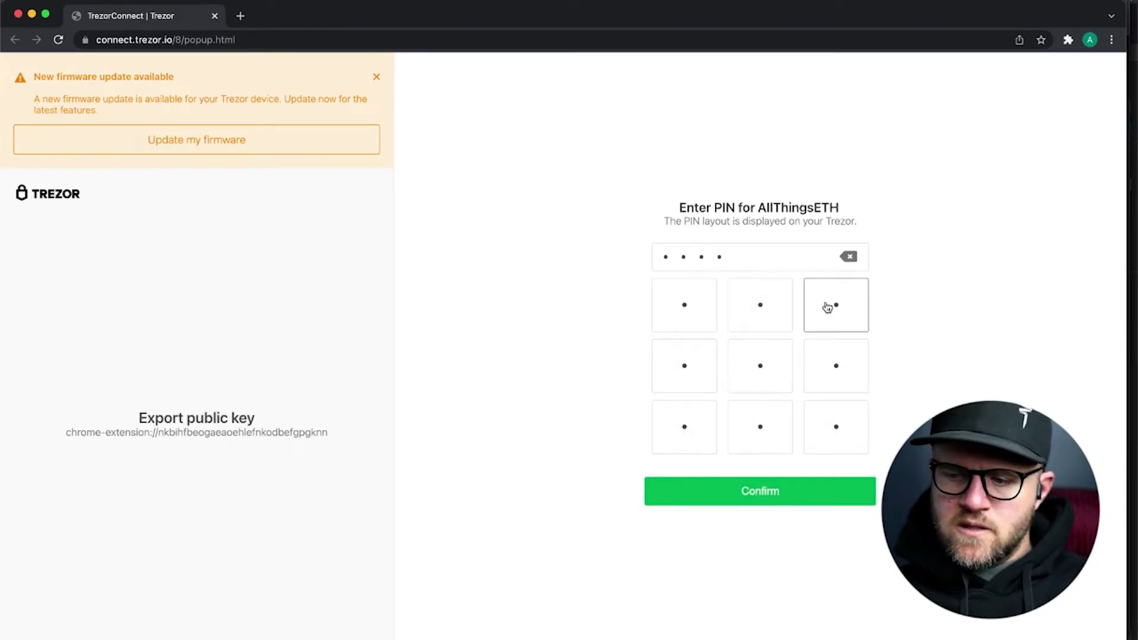
pyautogui.click(838, 429)
pyautogui.click(752, 441)
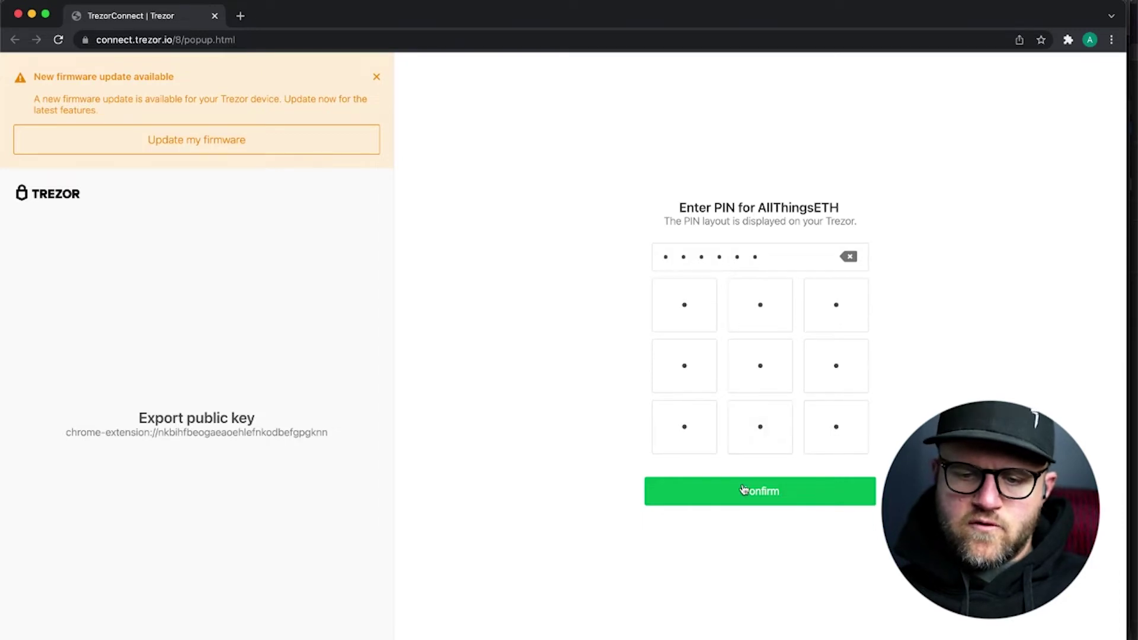
pyautogui.click(743, 490)
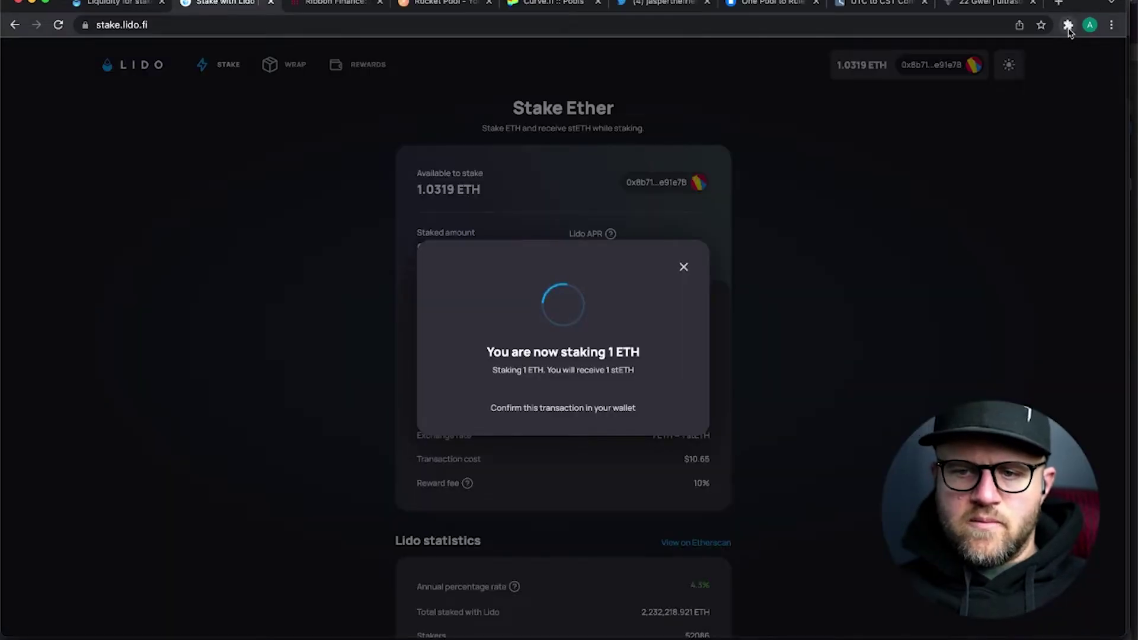
# - Sign the staking transaction with the AllThingsETH device, then bring up MetaMask
pyautogui.click(1069, 27)
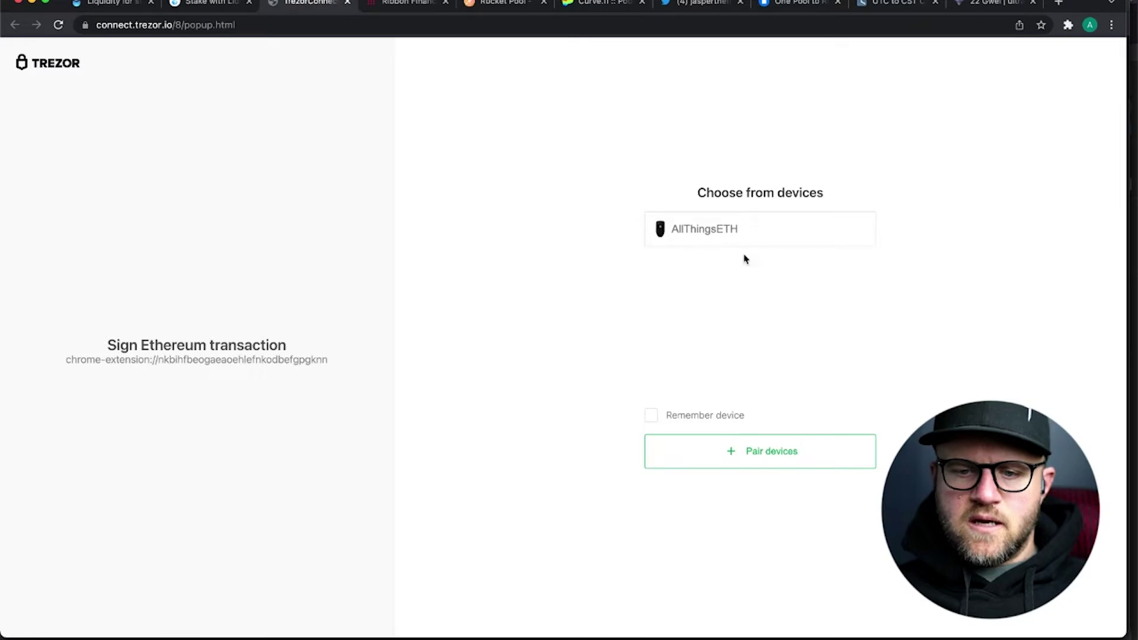
pyautogui.click(737, 237)
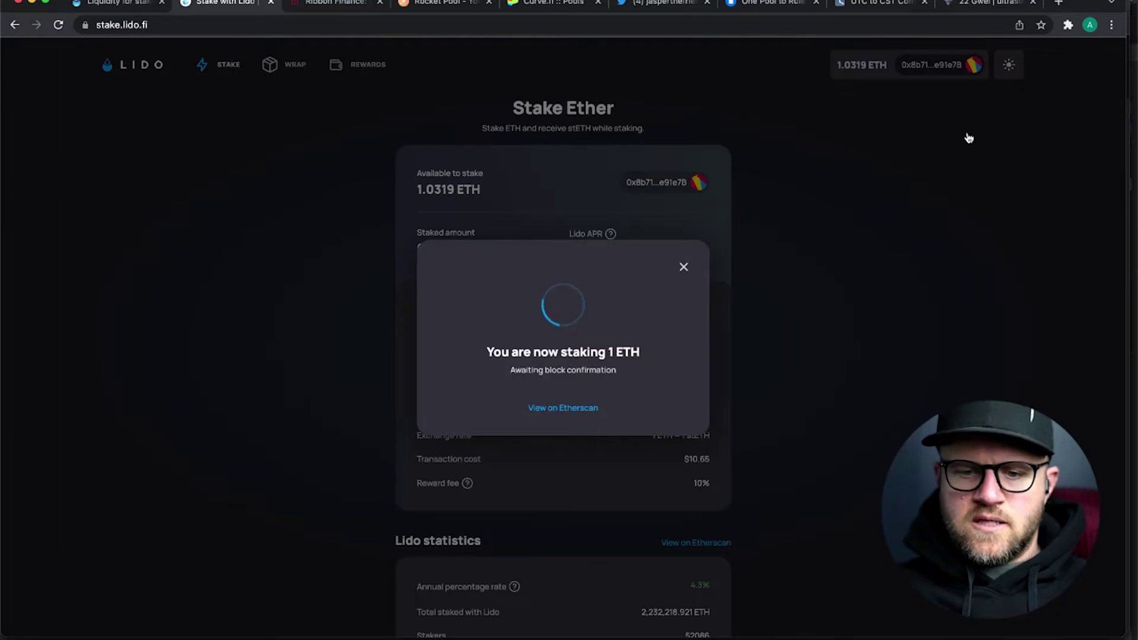
pyautogui.click(1068, 24)
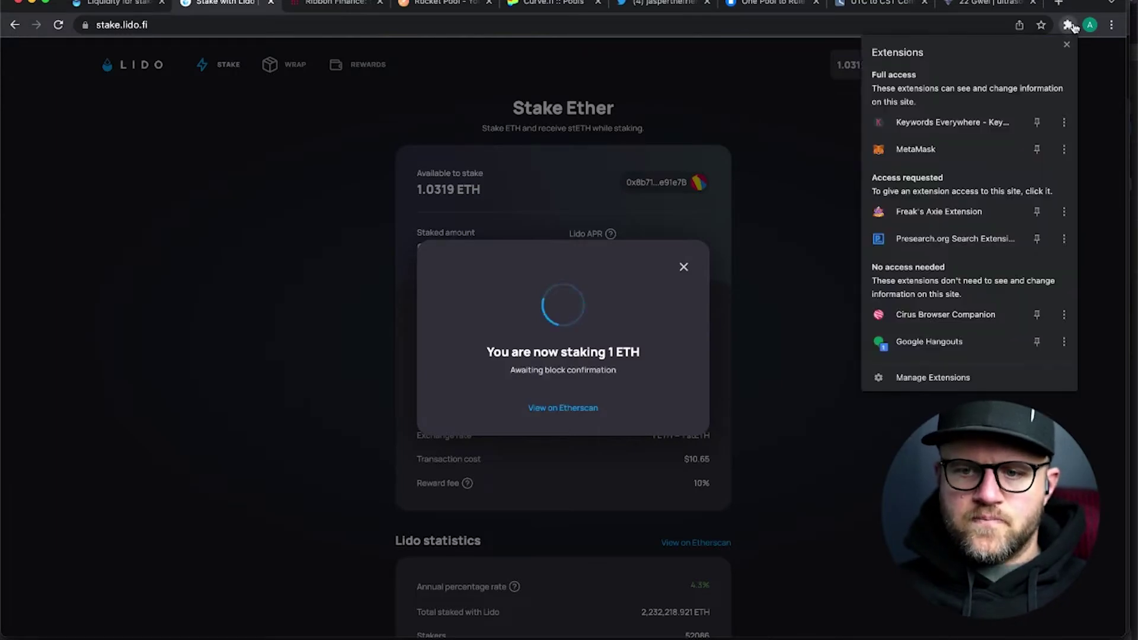
pyautogui.click(1002, 148)
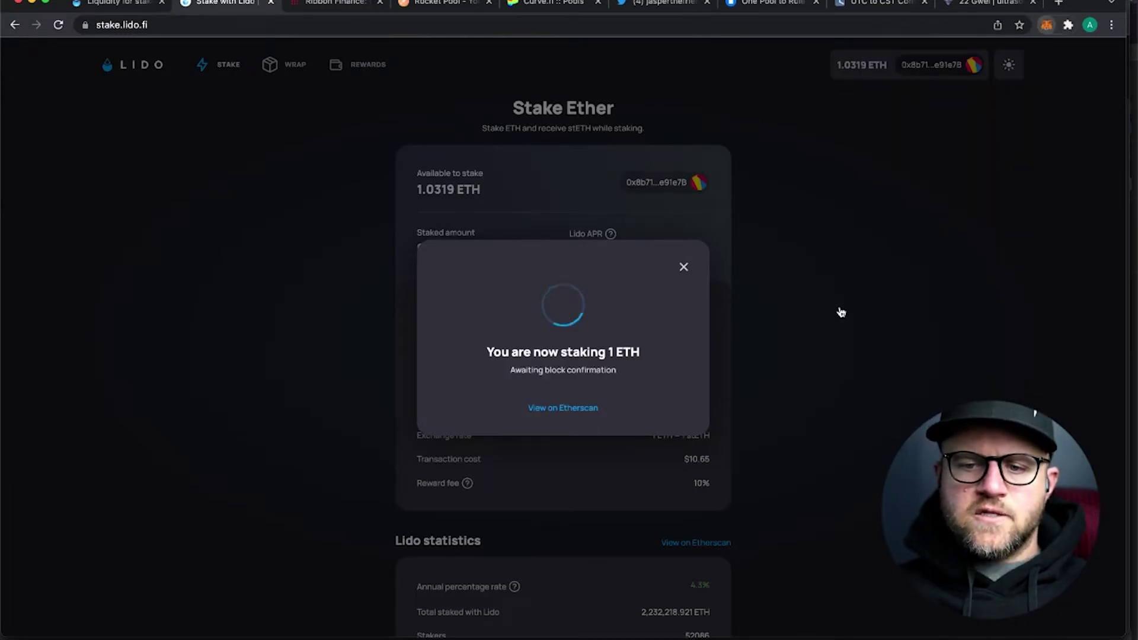
# - Open the wallet and wait until Lido reports the stake successful with 0.9999 stETH
pyautogui.hotkey('alt', 'shift', 'm')
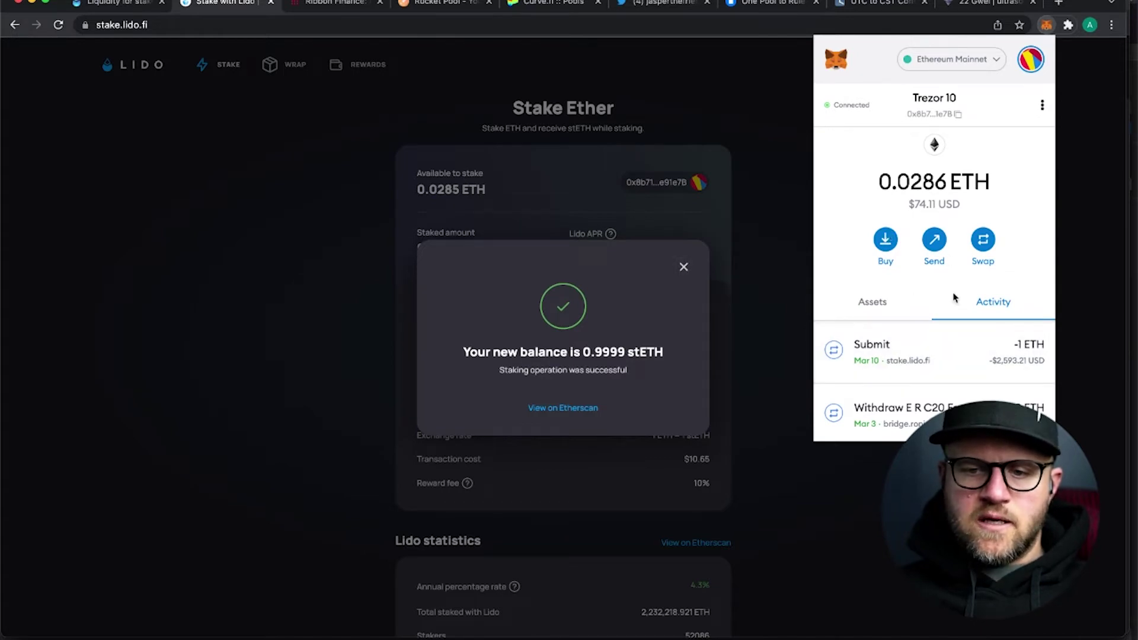
# - Switch the wallet to Account 2 and back to the Trezor 10 hardware account
pyautogui.scroll(-2, 913, 254)
pyautogui.scroll(2, 913, 255)
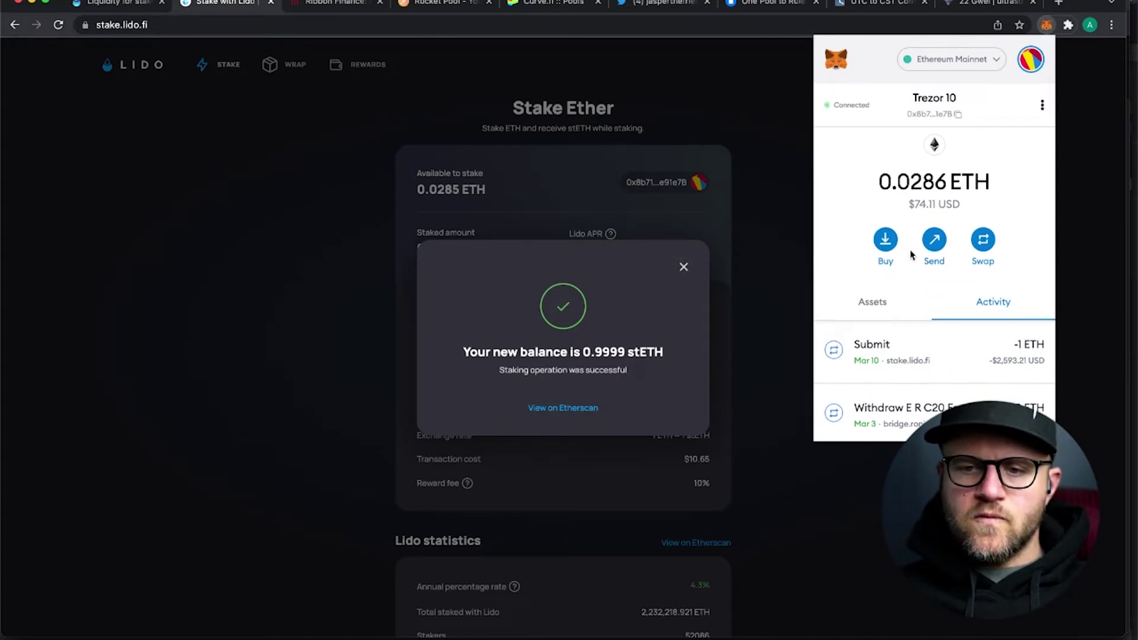
pyautogui.scroll(-3, 929, 213)
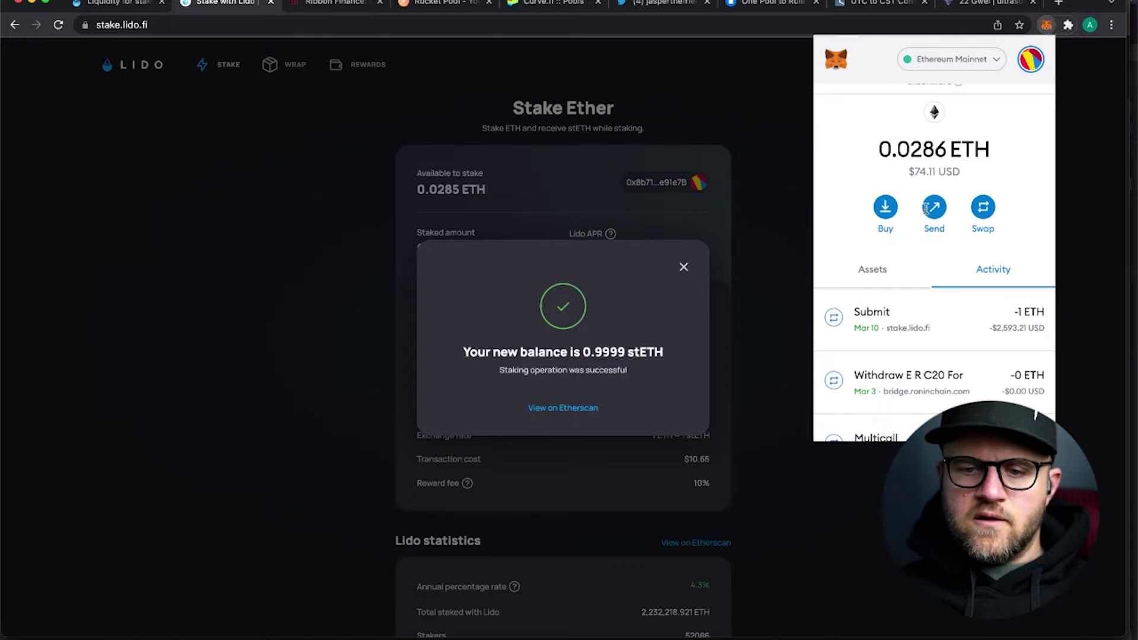
pyautogui.scroll(3, 947, 199)
pyautogui.click(1031, 59)
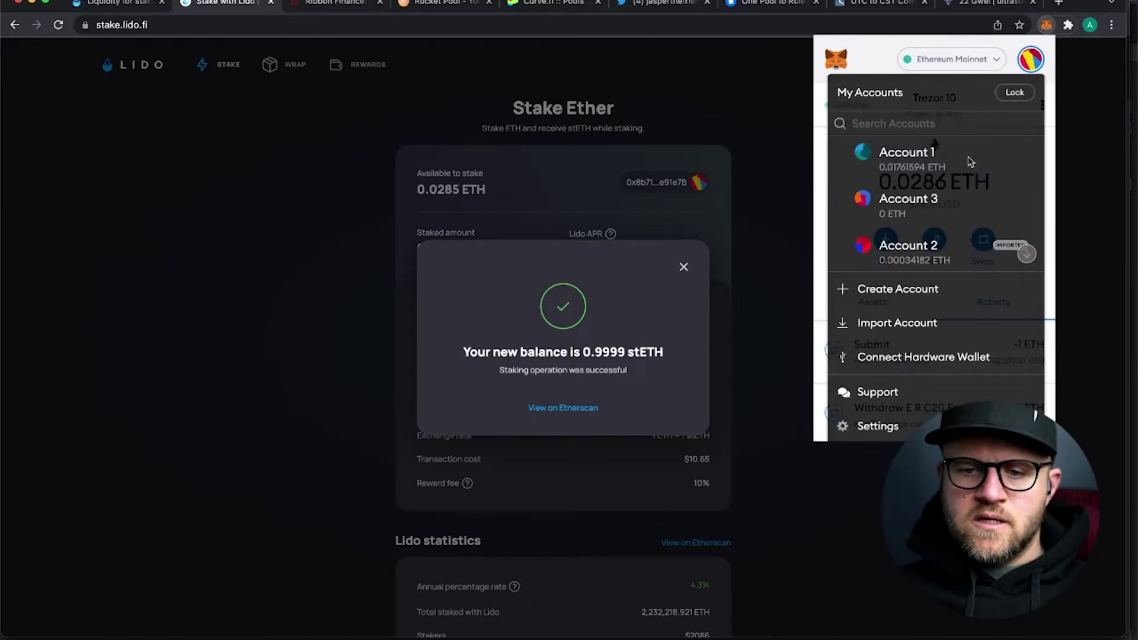
pyautogui.click(913, 249)
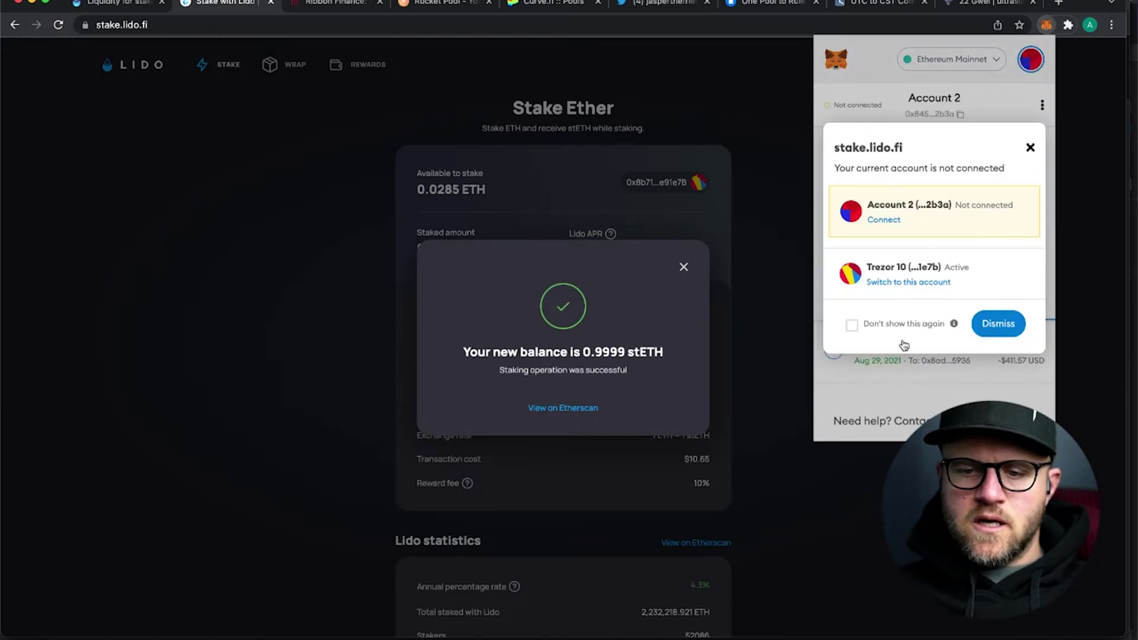
pyautogui.click(896, 283)
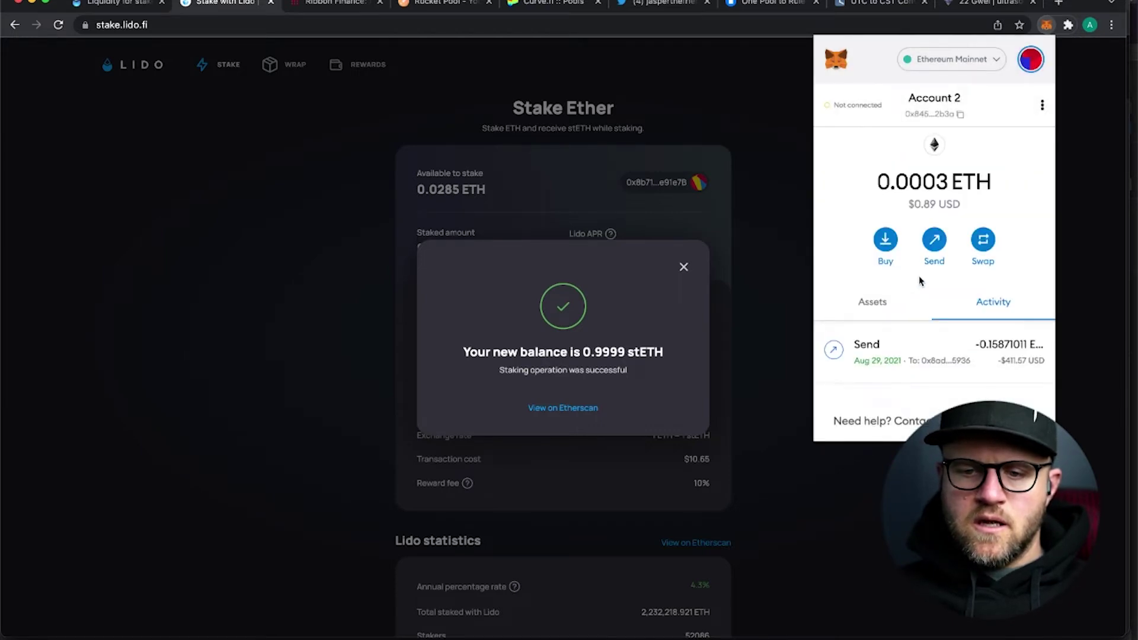
# - Verify 0.99999 stETH under Assets, then close MetaMask and Lido's success message
pyautogui.scroll(-2, 934, 268)
pyautogui.scroll(2, 934, 268)
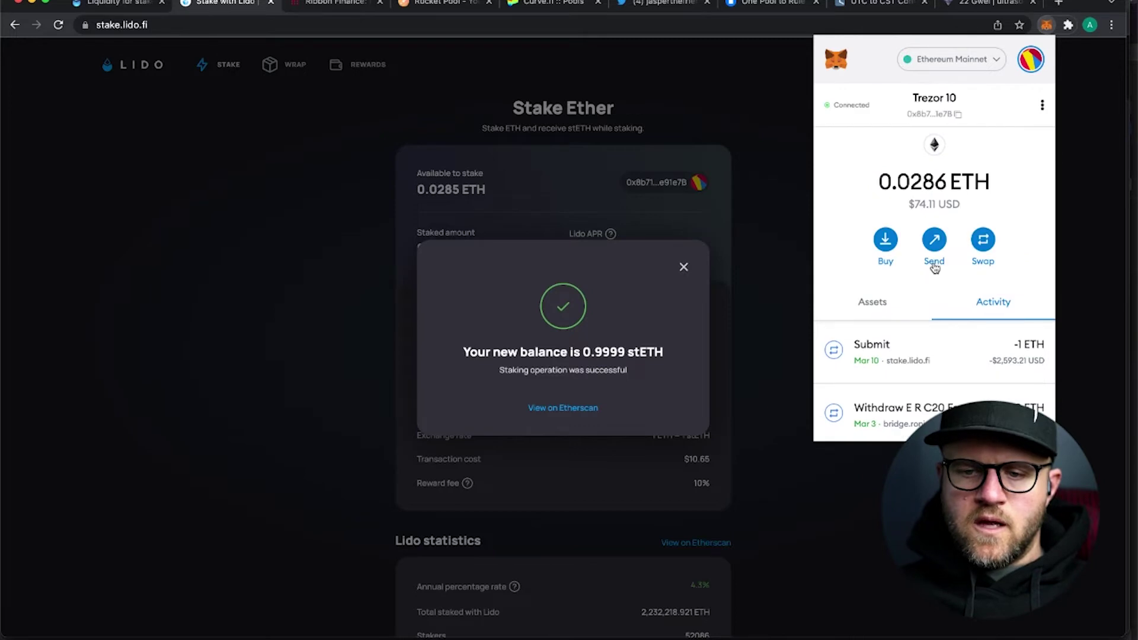
pyautogui.click(878, 302)
pyautogui.scroll(-2, 911, 332)
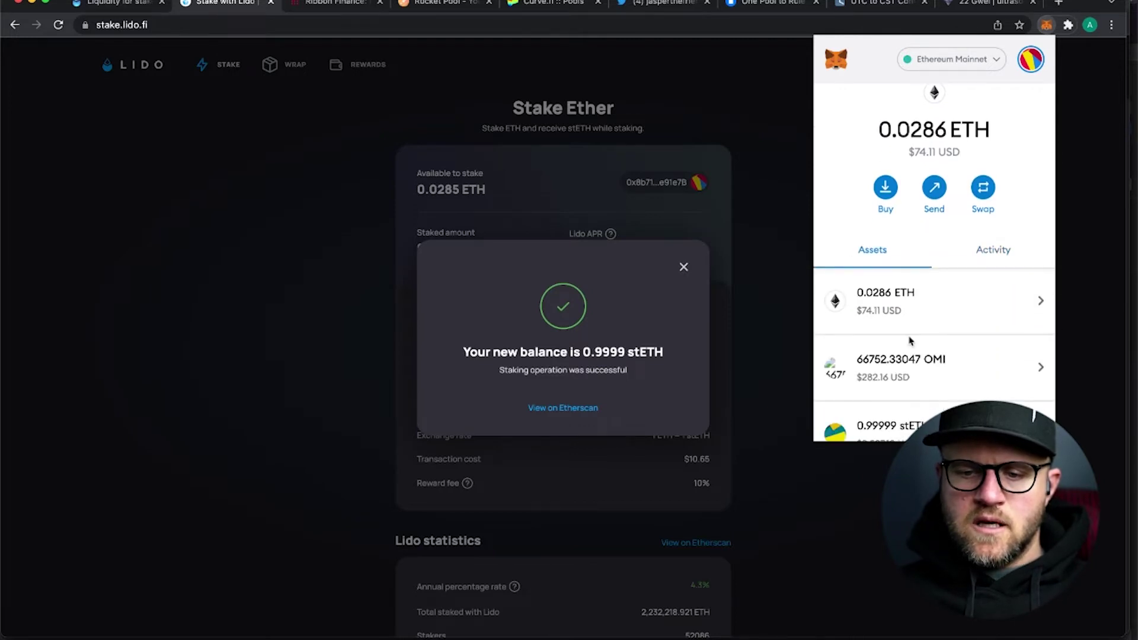
pyautogui.scroll(-3, 911, 341)
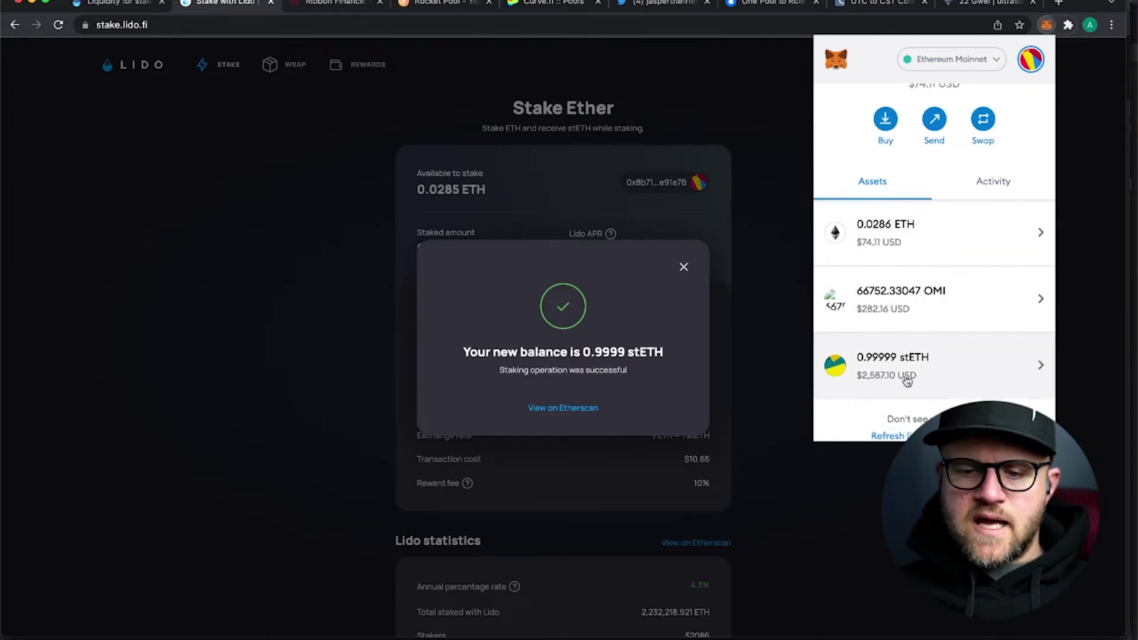
pyautogui.scroll(1, 899, 379)
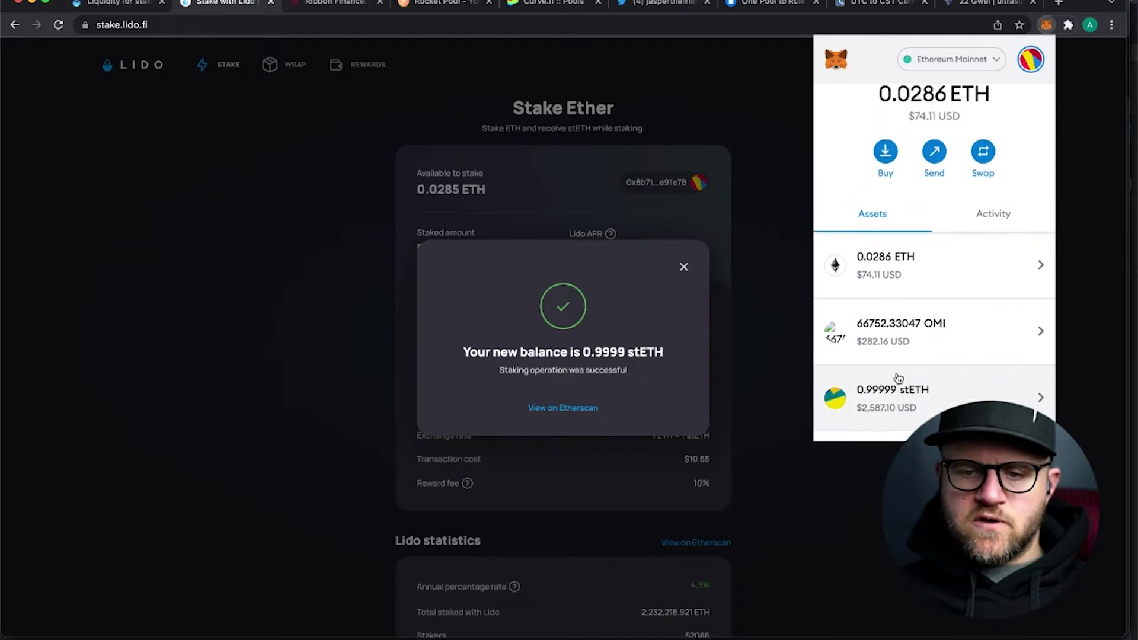
pyautogui.scroll(-1, 899, 380)
pyautogui.scroll(1, 899, 379)
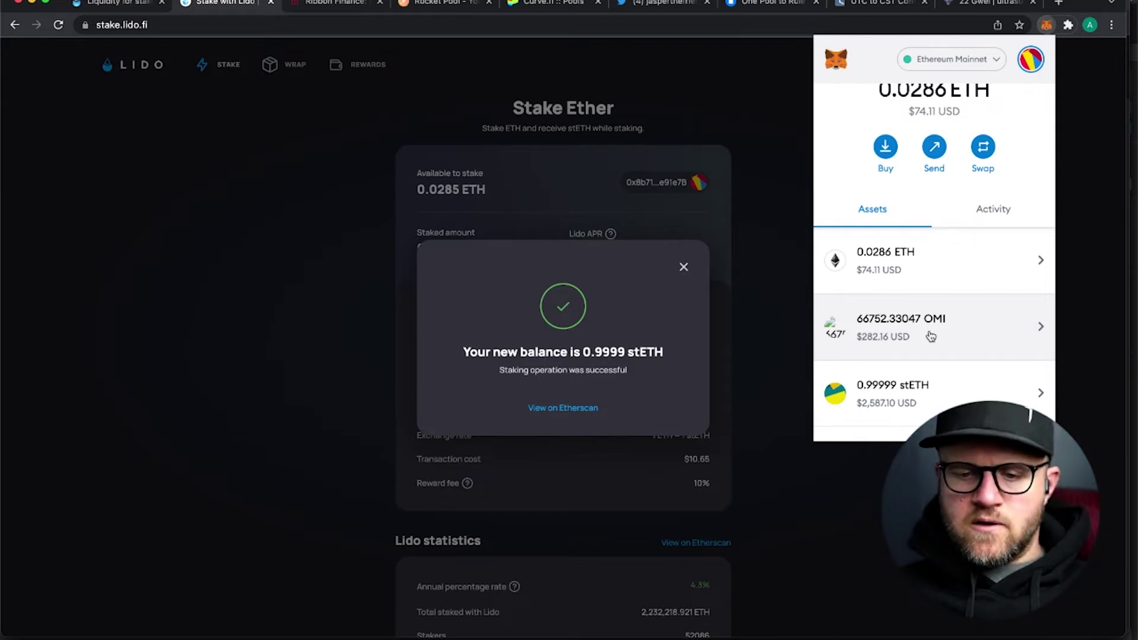
pyautogui.scroll(1, 931, 336)
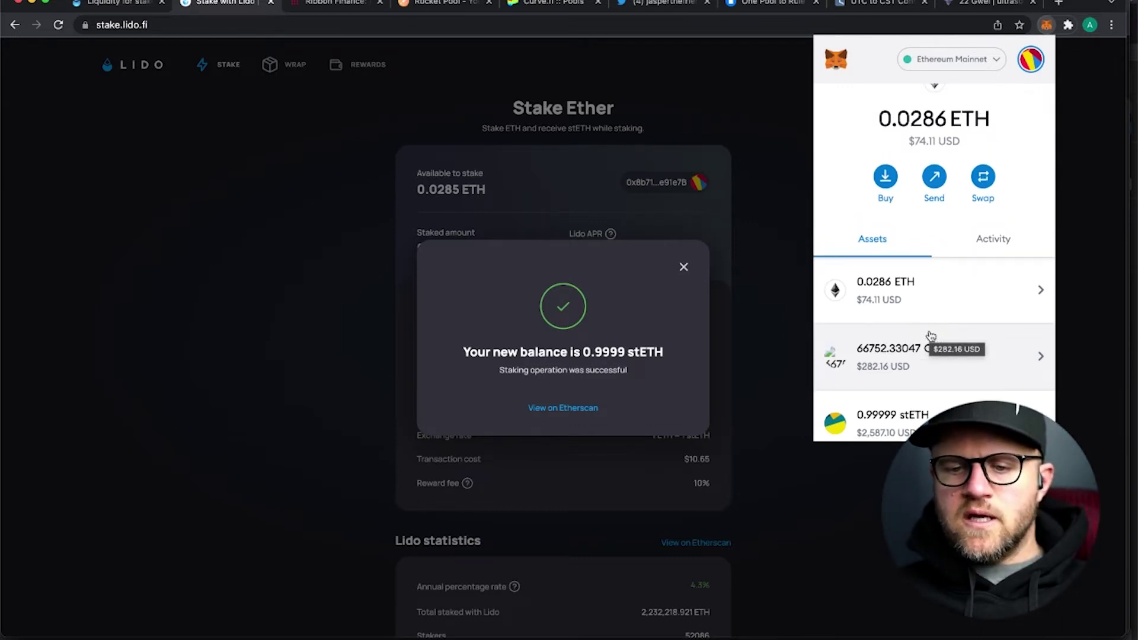
pyautogui.scroll(-1, 942, 308)
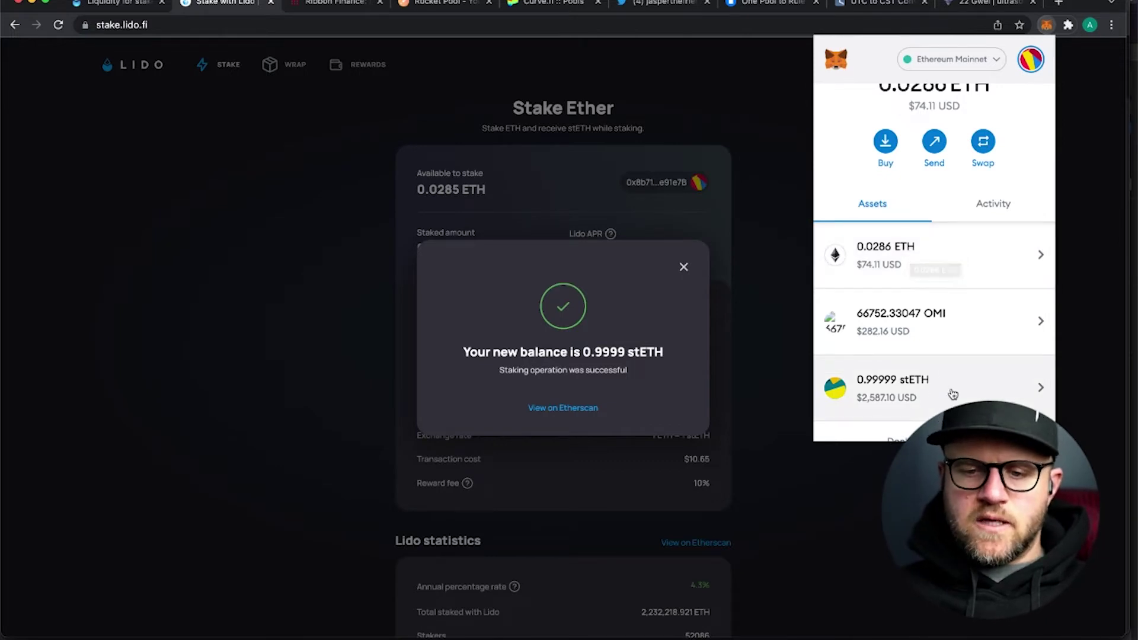
pyautogui.scroll(-1, 952, 393)
pyautogui.scroll(1, 946, 394)
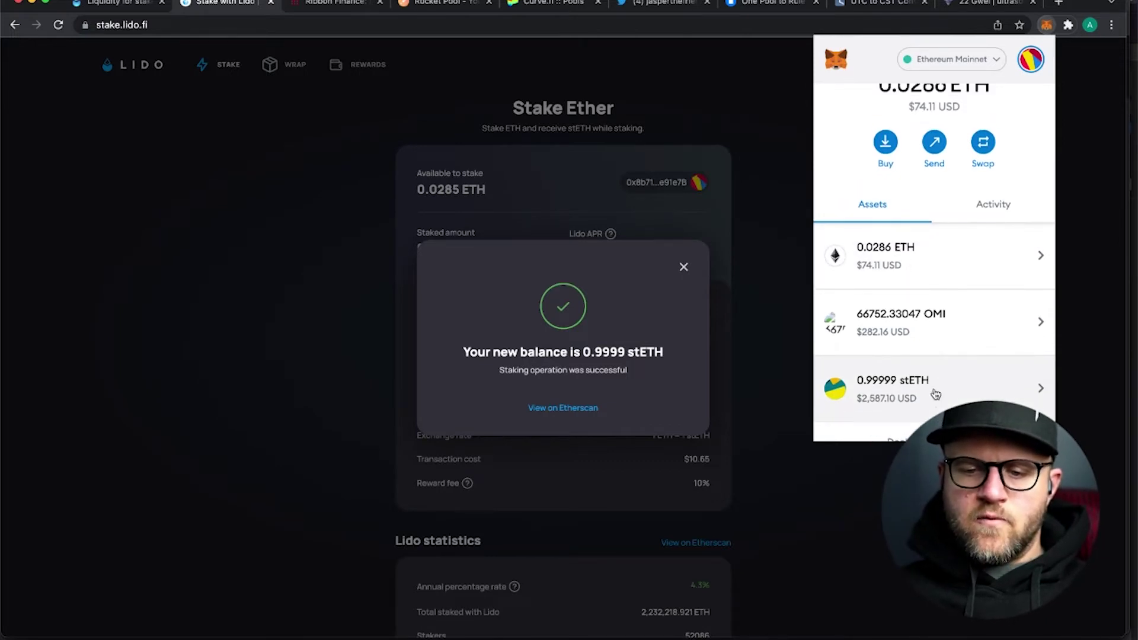
pyautogui.click(683, 267)
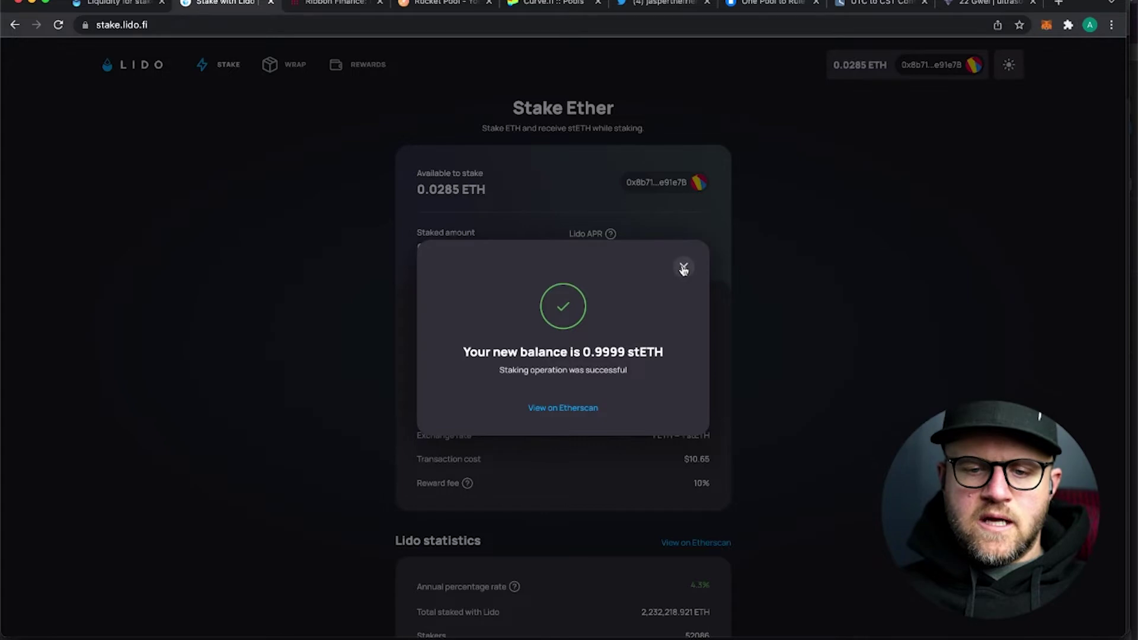
pyautogui.click(683, 268)
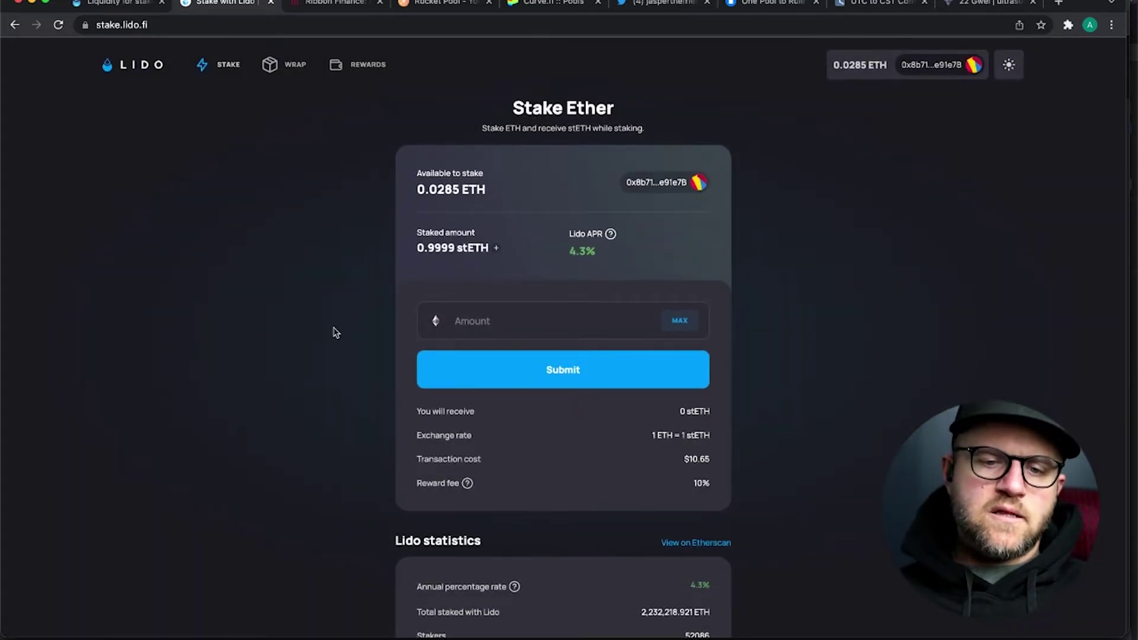
# - In Ribbon Finance's Products list, browse the vault cards and open the T-ETH-C covered call vault
pyautogui.click(330, 4)
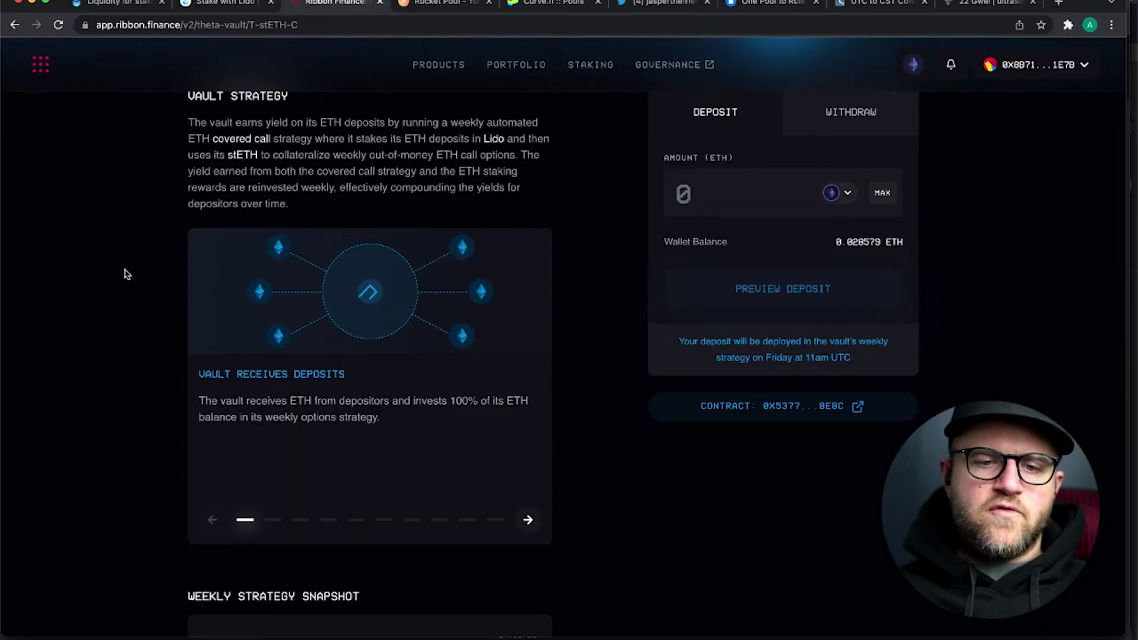
pyautogui.scroll(5, 125, 274)
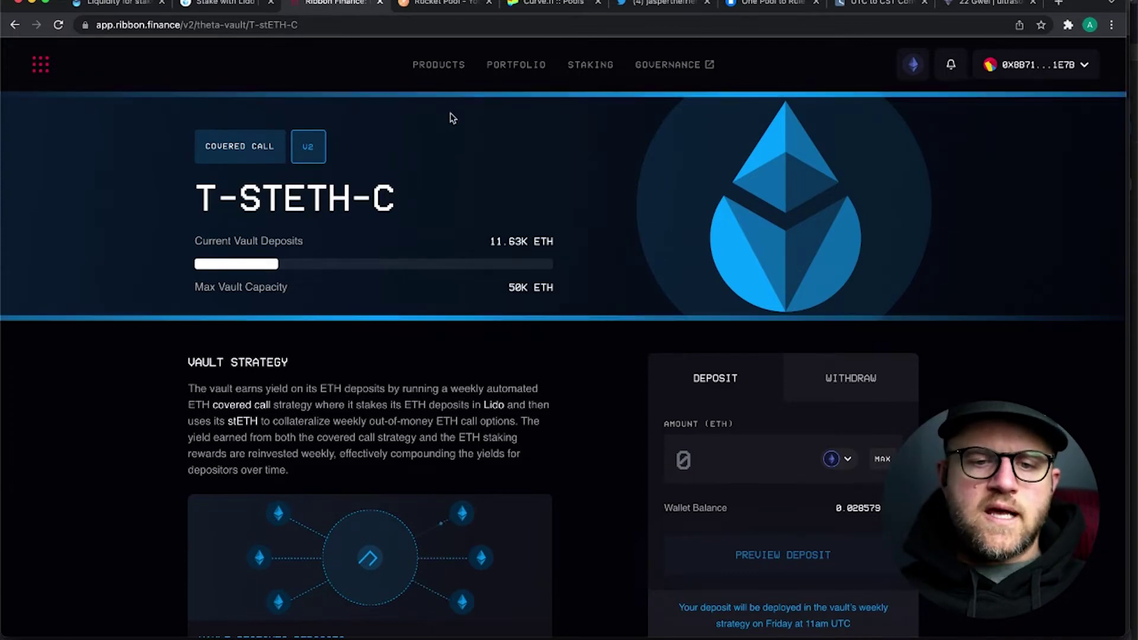
pyautogui.click(440, 66)
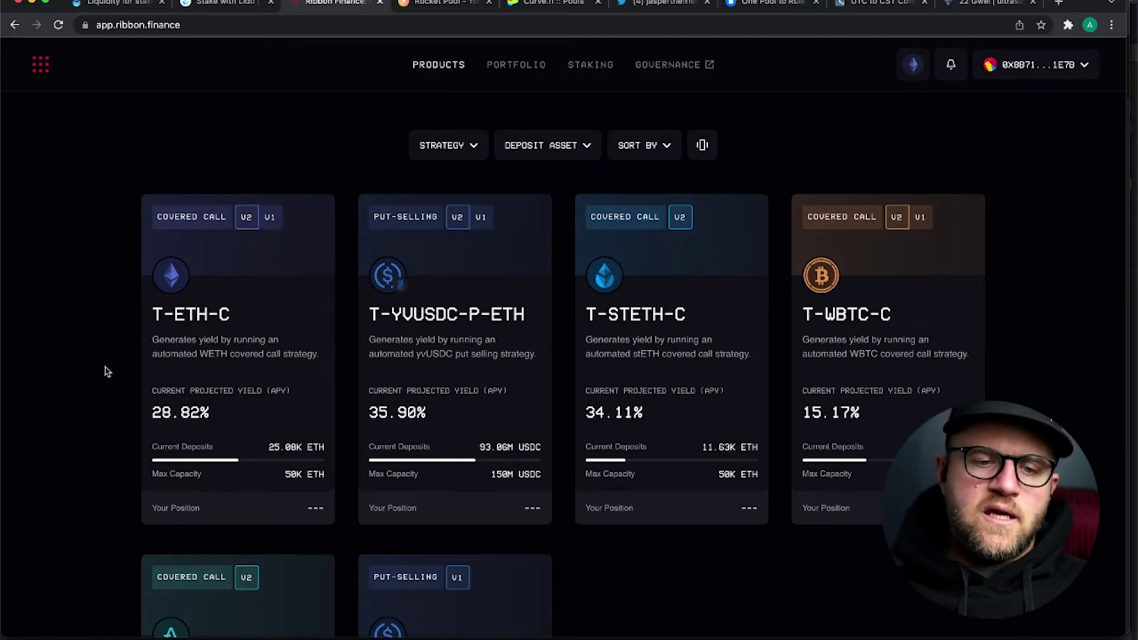
pyautogui.scroll(-2, 104, 371)
pyautogui.scroll(2, 104, 371)
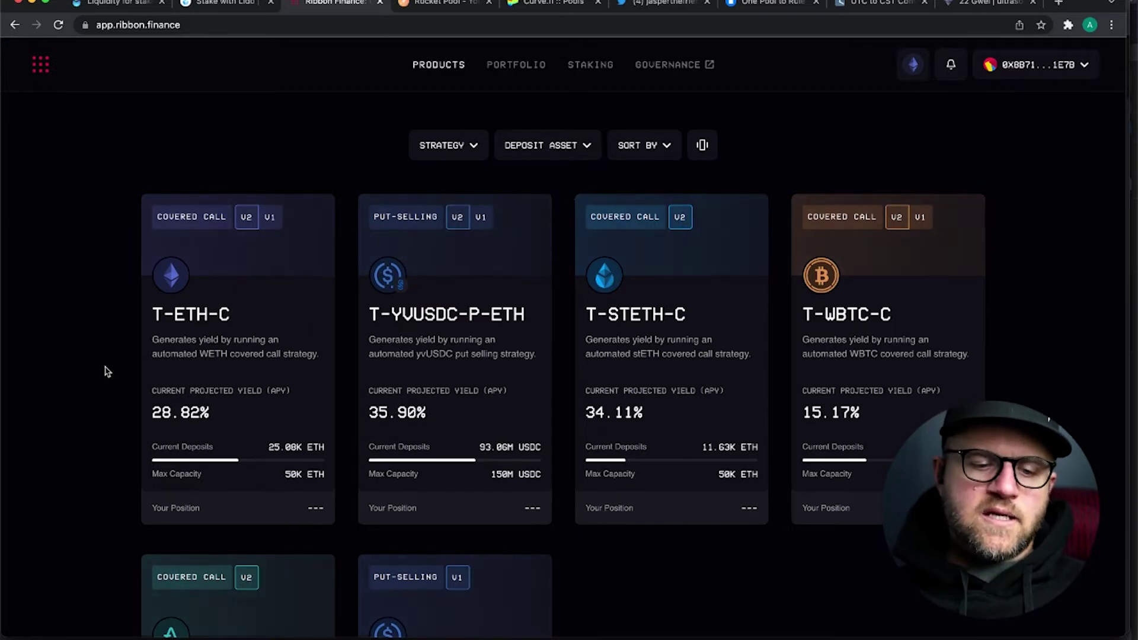
pyautogui.scroll(-5, 107, 371)
pyautogui.scroll(5, 107, 372)
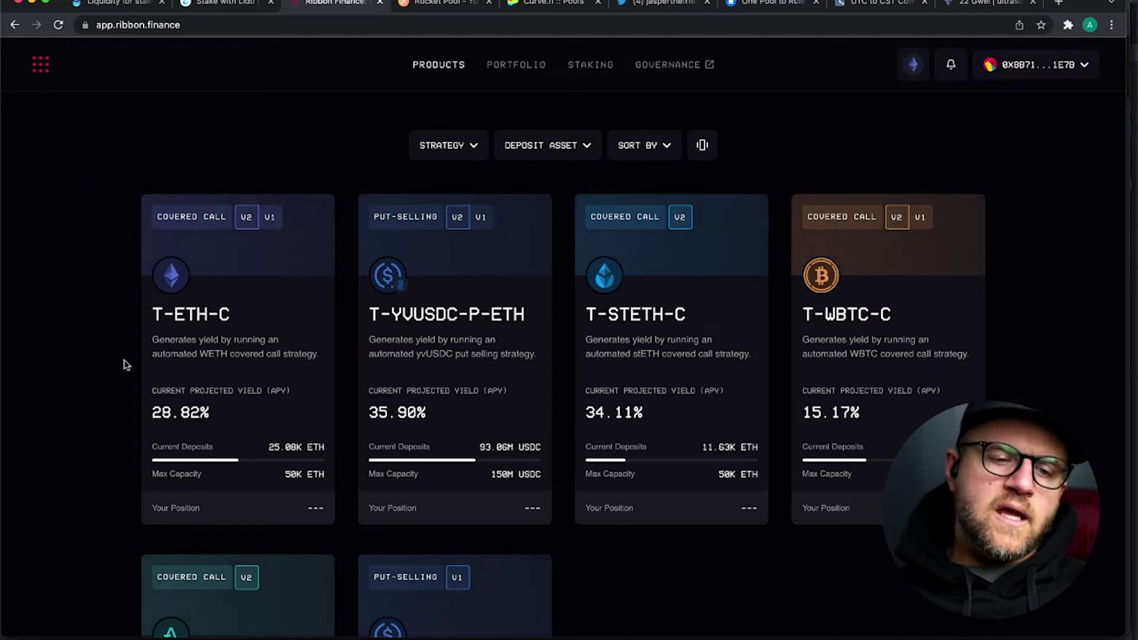
pyautogui.scroll(-2, 125, 365)
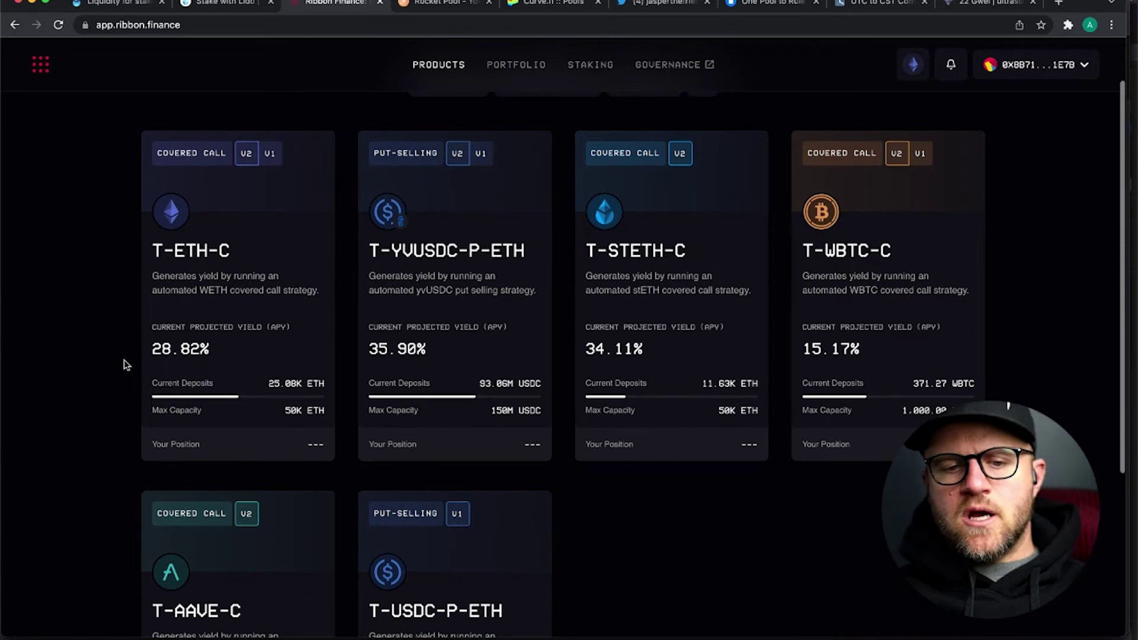
pyautogui.scroll(-1, 112, 280)
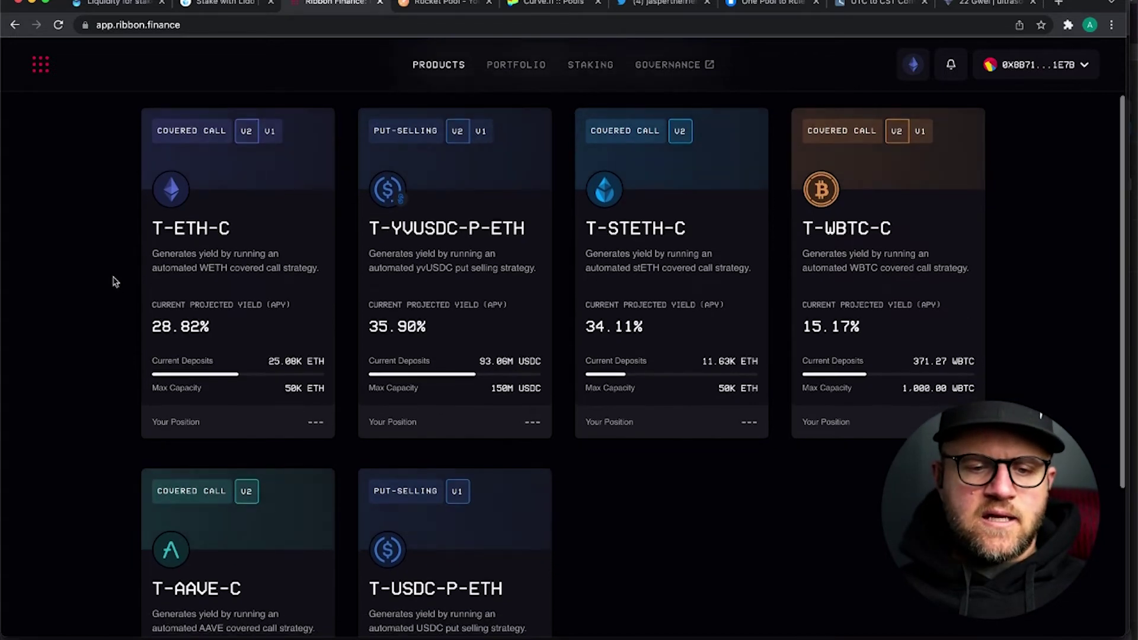
pyautogui.scroll(3, 113, 281)
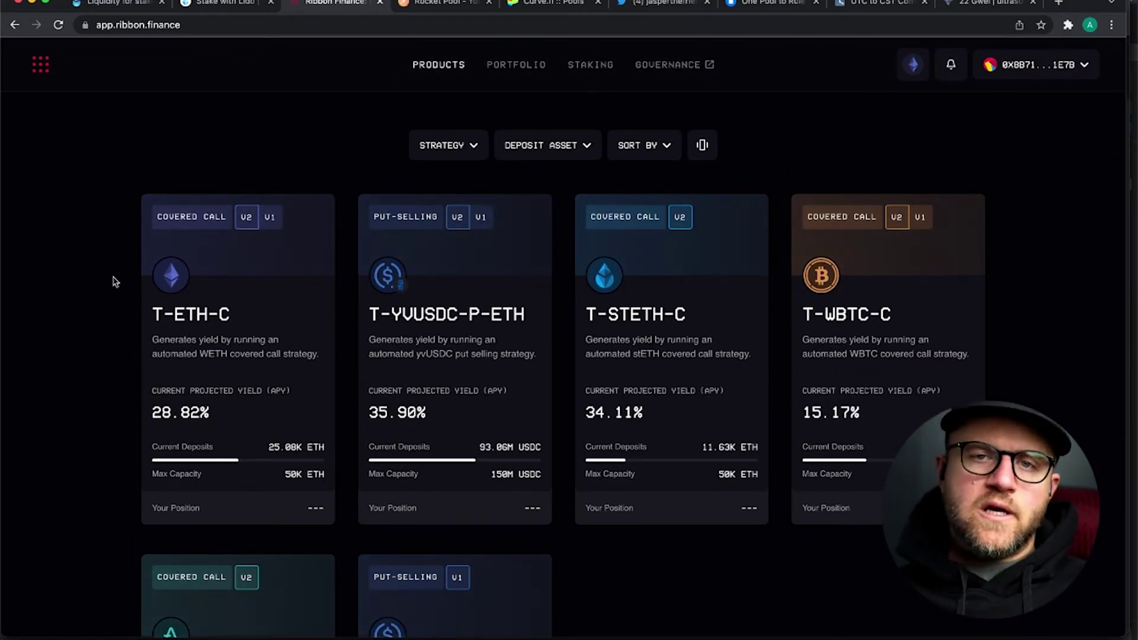
pyautogui.click(224, 354)
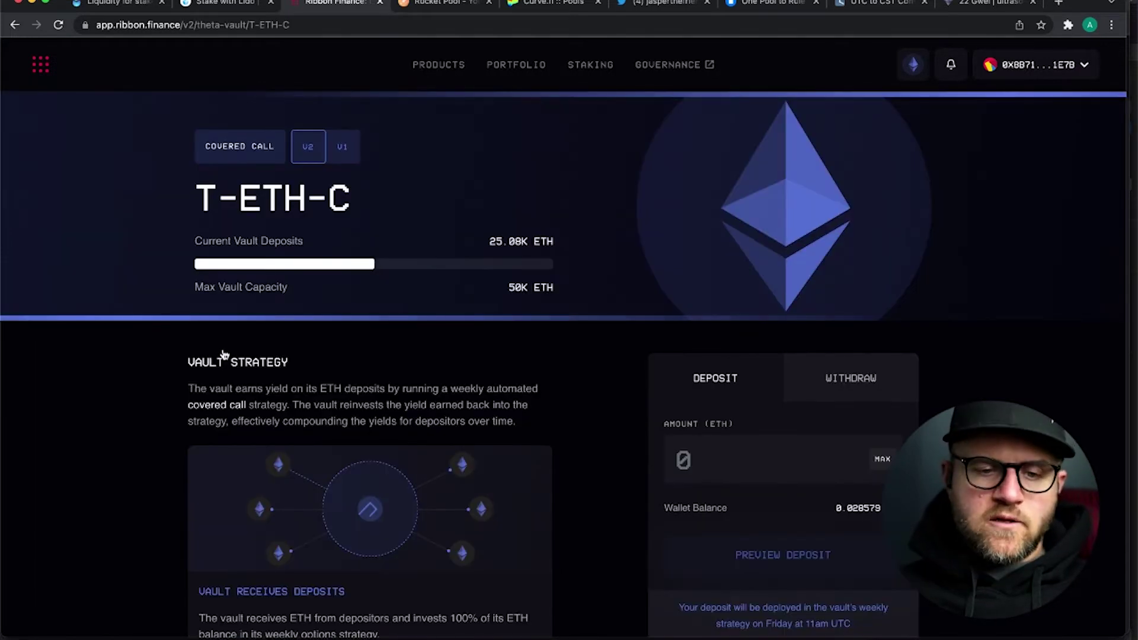
pyautogui.scroll(-2, 144, 335)
pyautogui.scroll(3, 143, 336)
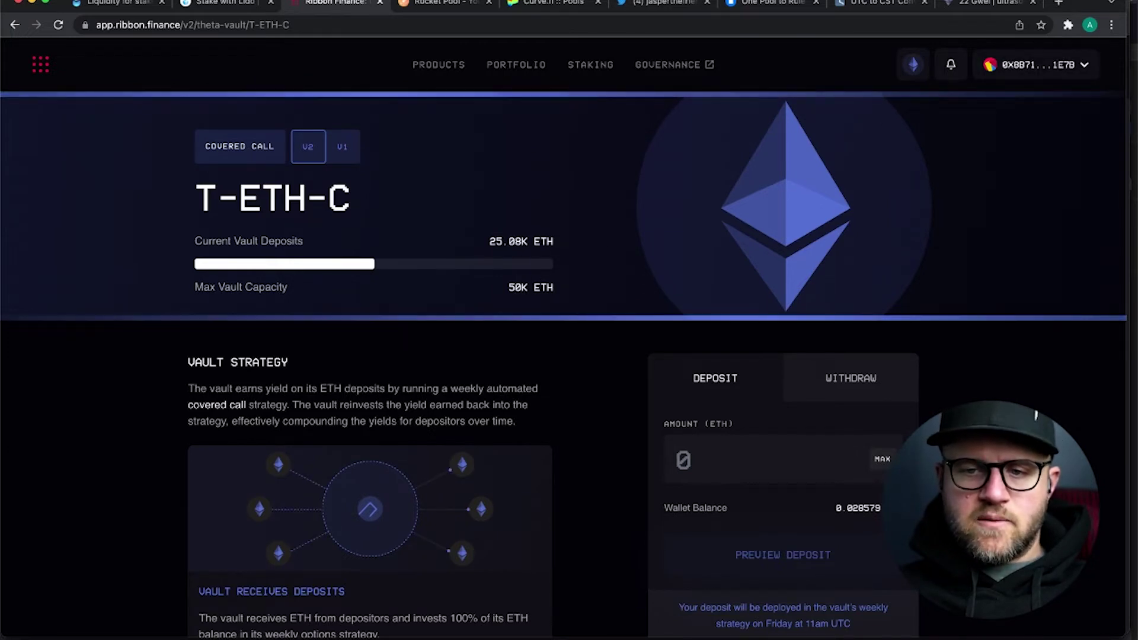
pyautogui.press('super+space')
# - Compute 50,000*2600 = 130,000,000 in Spotlight, then dismiss it to return to the vault
pyautogui.write('50')
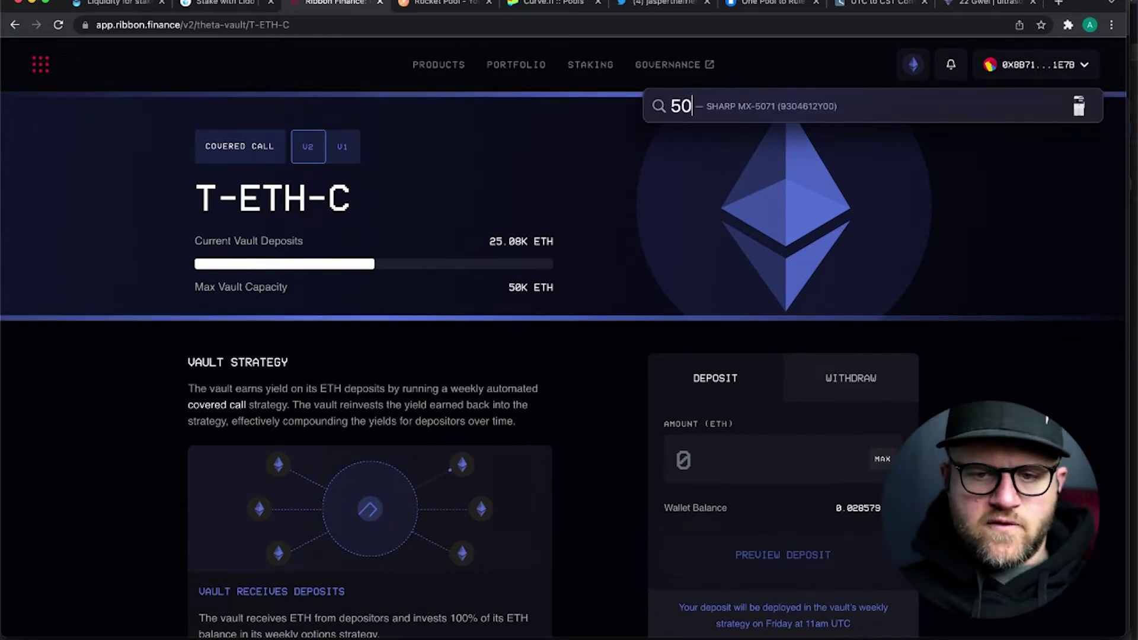
pyautogui.write(',000')
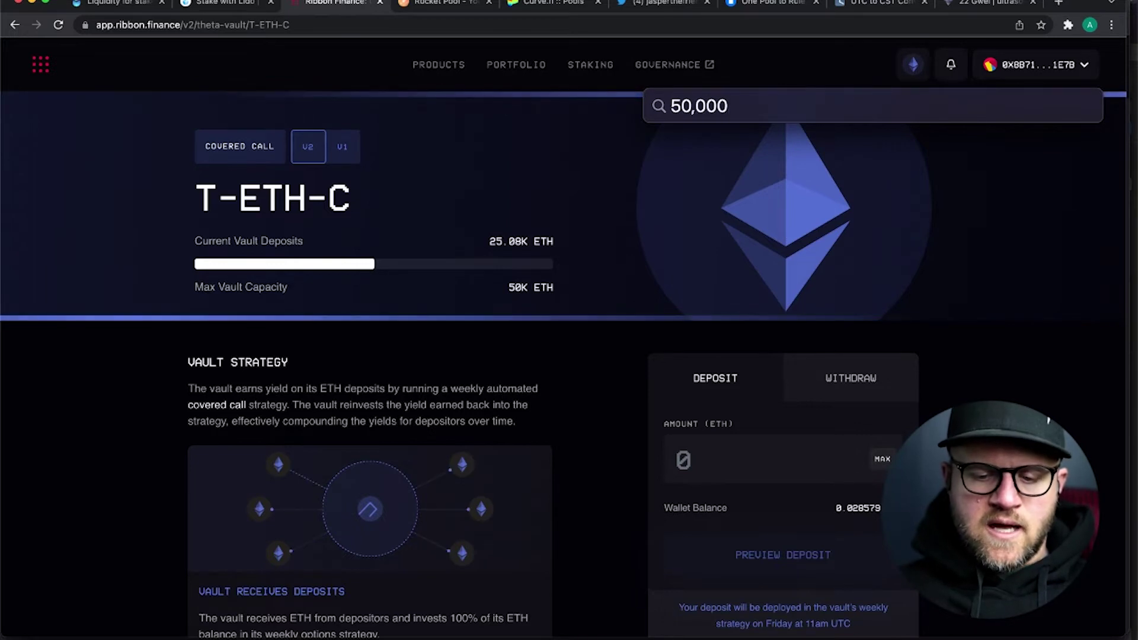
pyautogui.write('*')
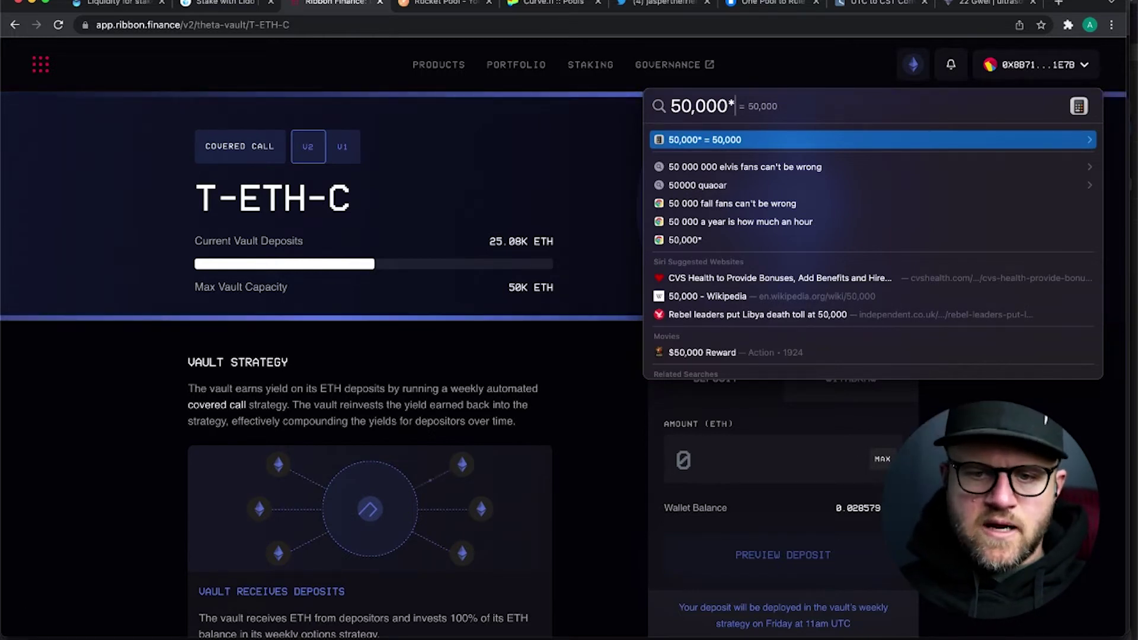
pyautogui.write('2')
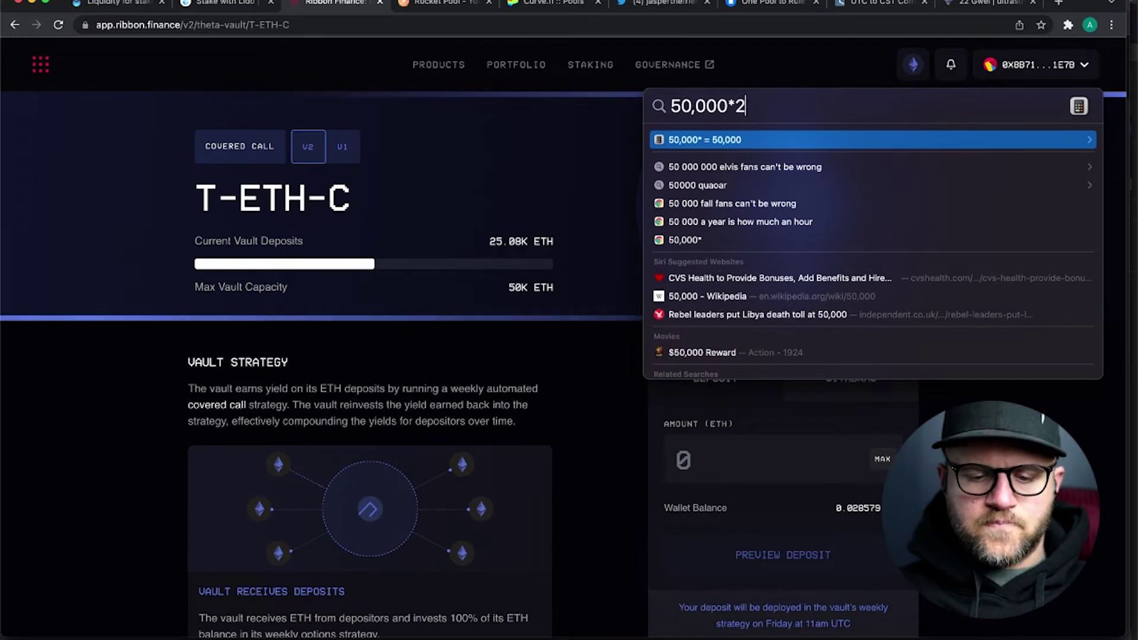
pyautogui.write('600')
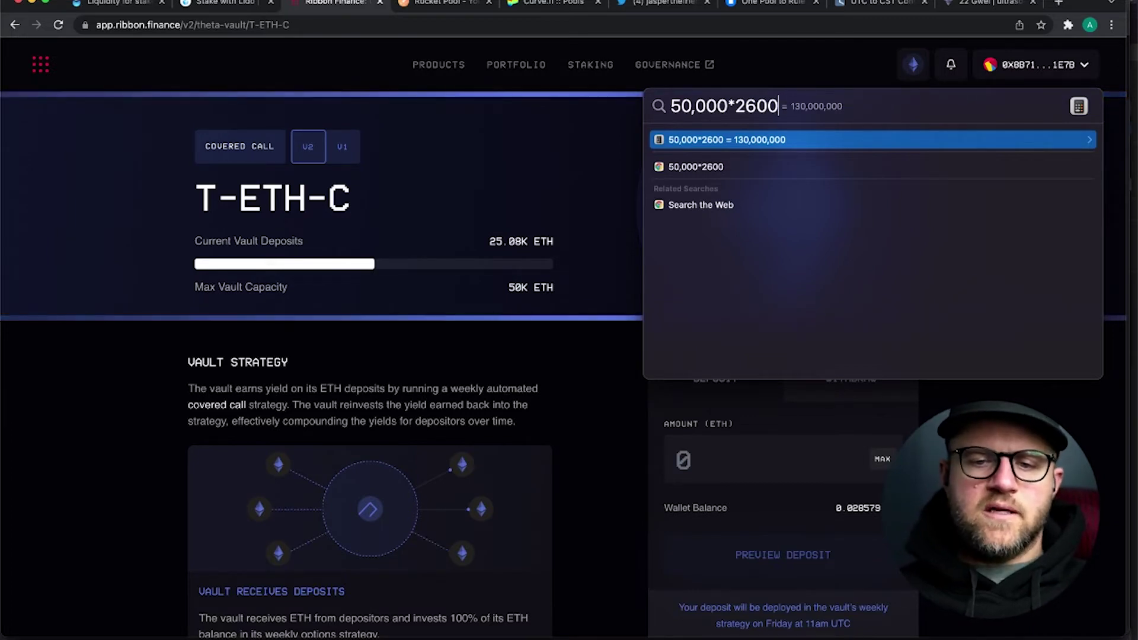
pyautogui.press('Escape')
# - Scroll the T-ETH-C page to the Weekly Strategy Snapshot with the $3,100.00 strike and 0.52% performance
pyautogui.scroll(-5, 132, 365)
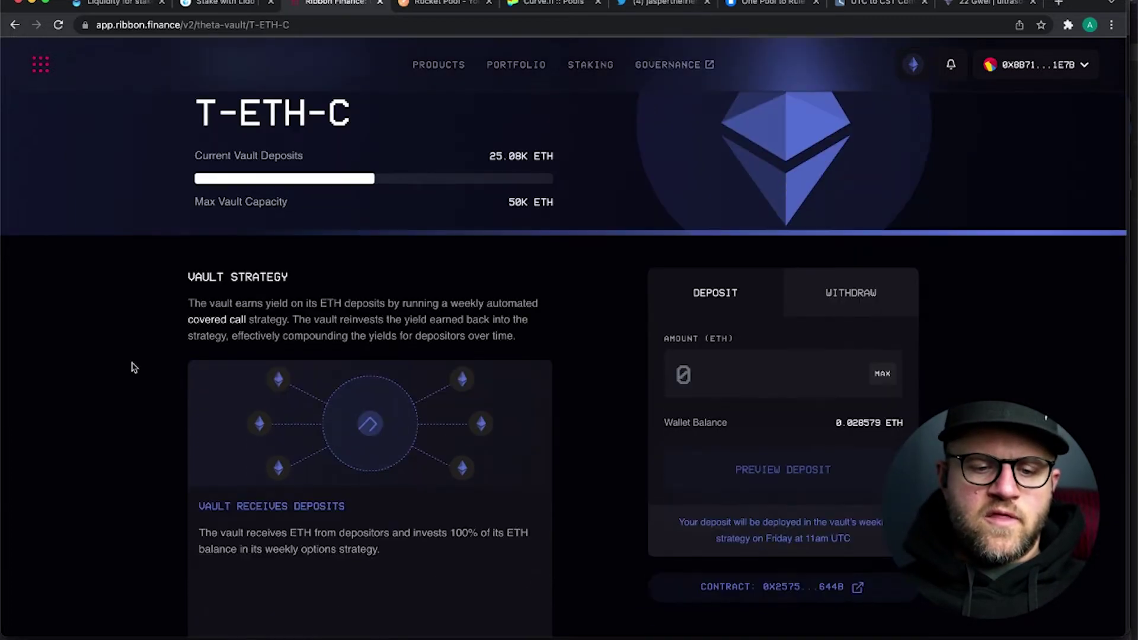
pyautogui.scroll(5, 132, 367)
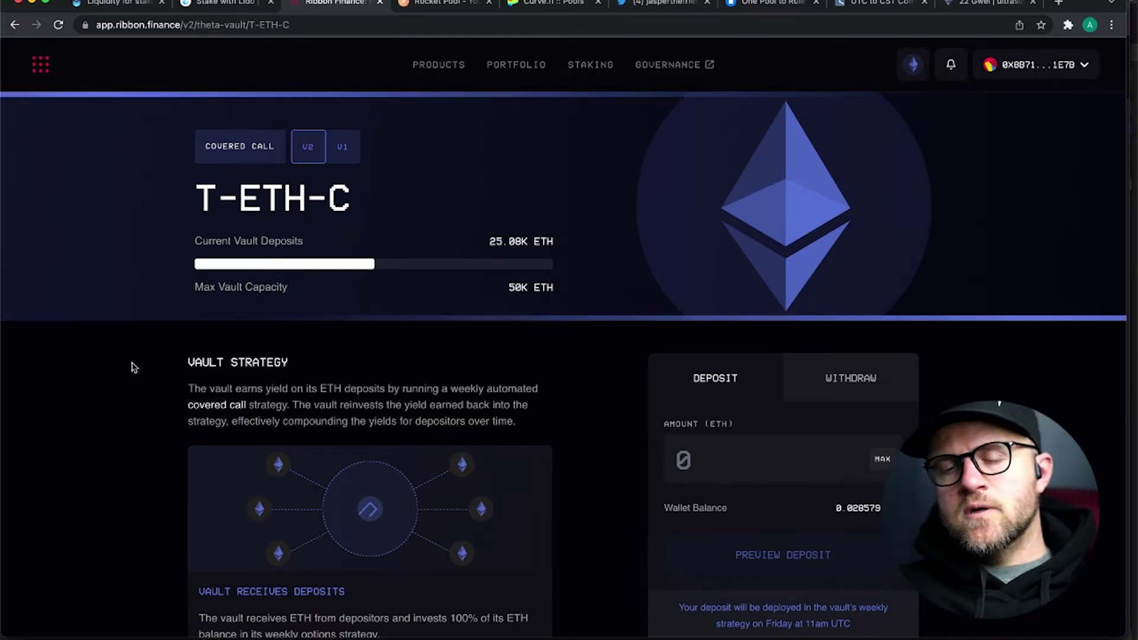
pyautogui.scroll(-12, 132, 367)
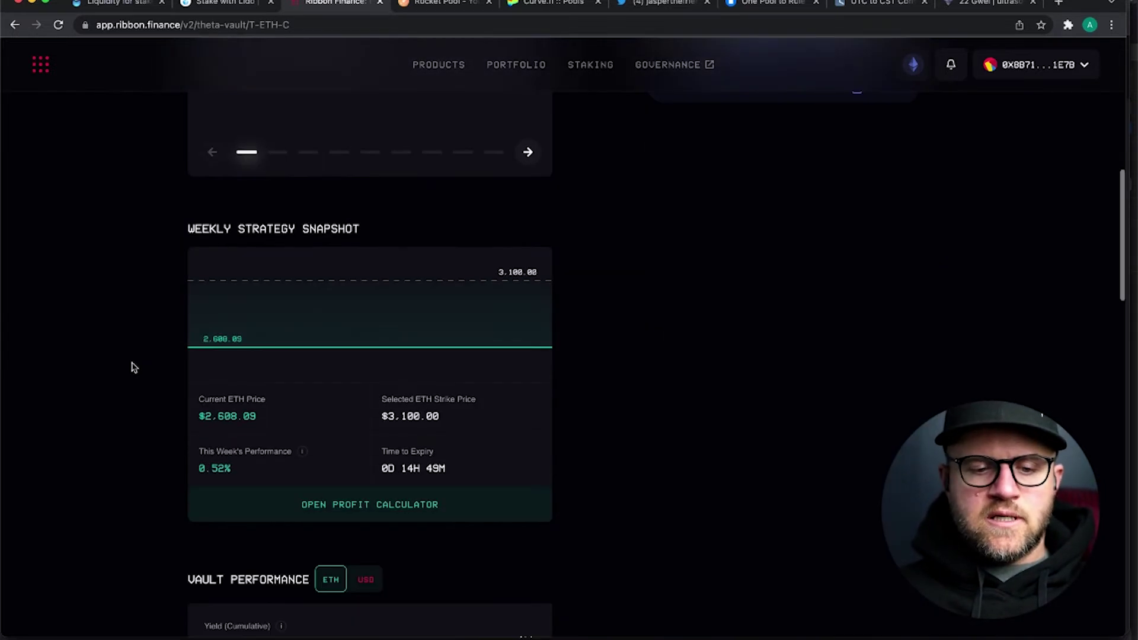
pyautogui.scroll(-3, 133, 367)
pyautogui.scroll(4, 133, 368)
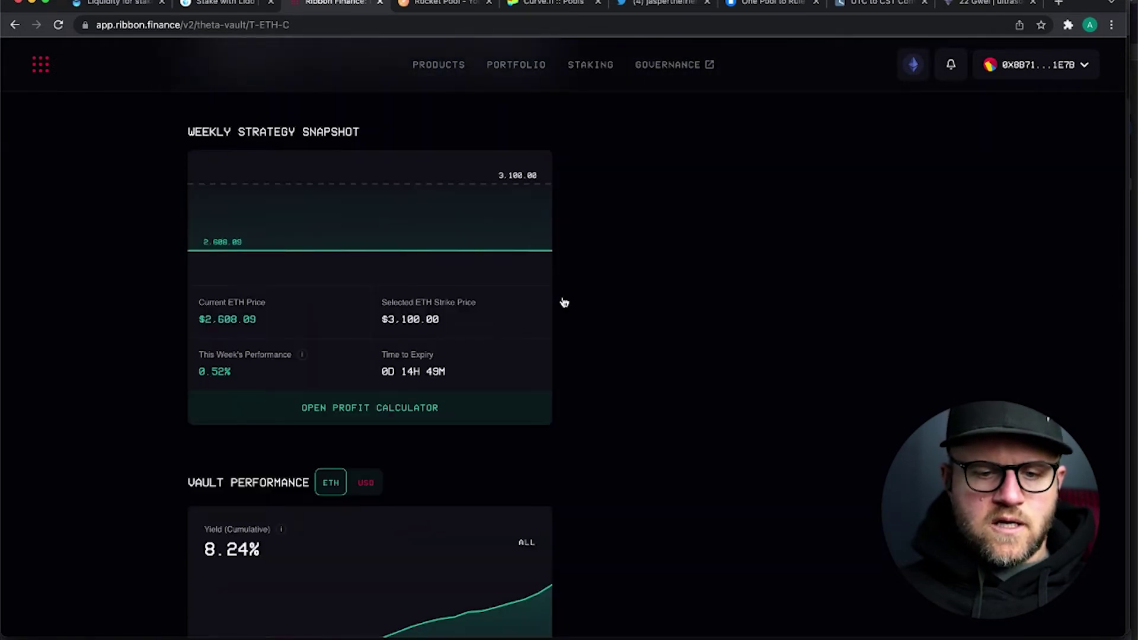
pyautogui.scroll(1, 66, 249)
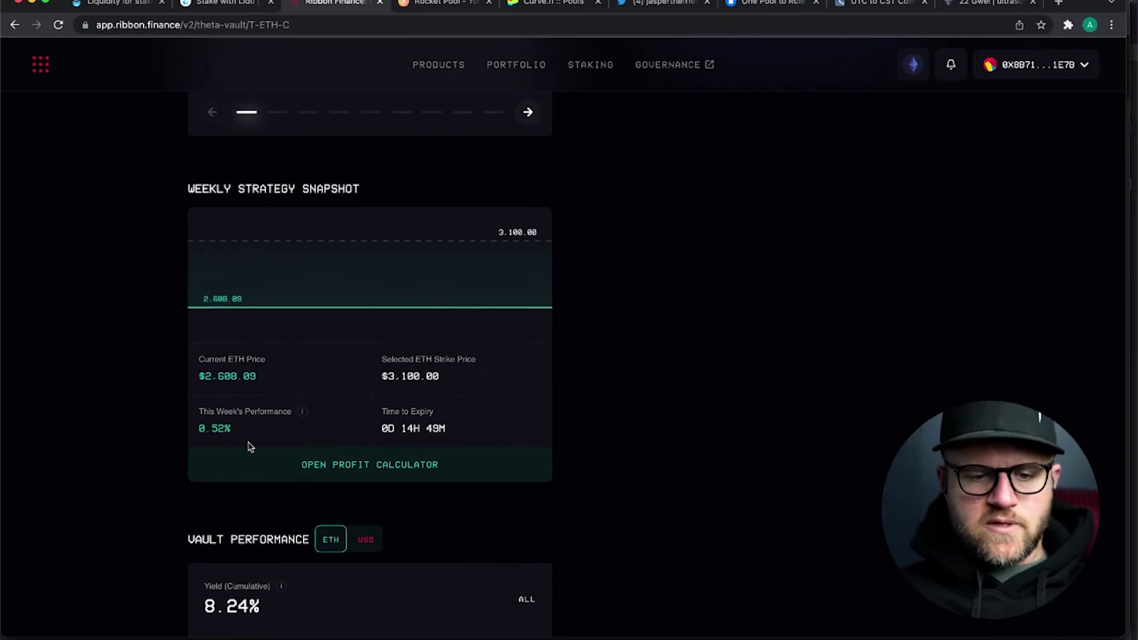
pyautogui.scroll(1, 137, 440)
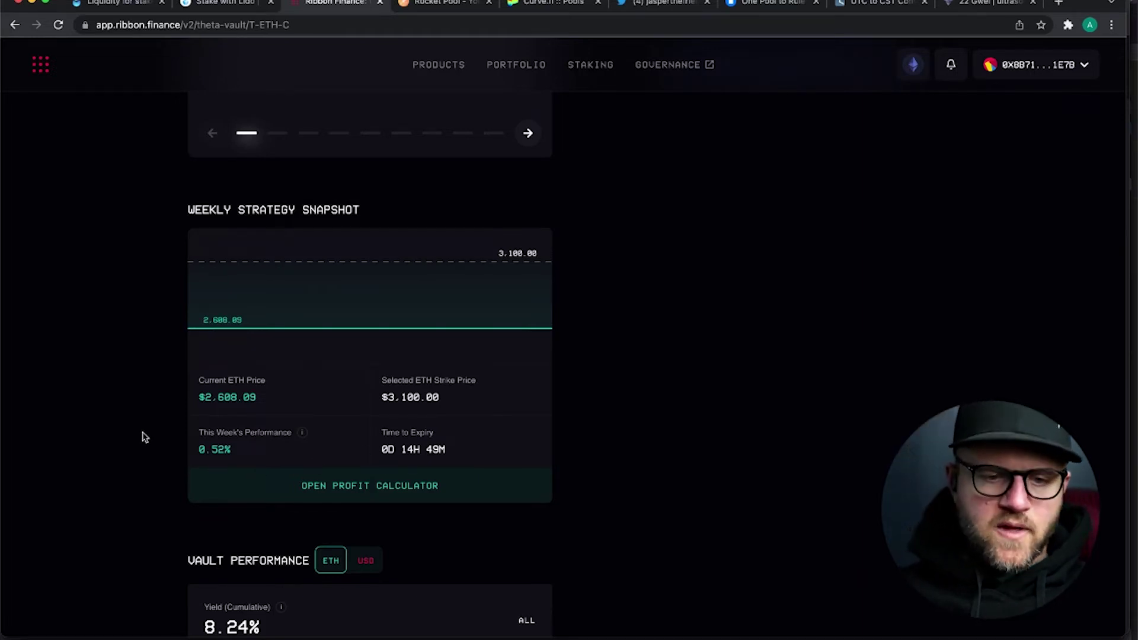
pyautogui.scroll(8, 142, 437)
pyautogui.scroll(2, 142, 437)
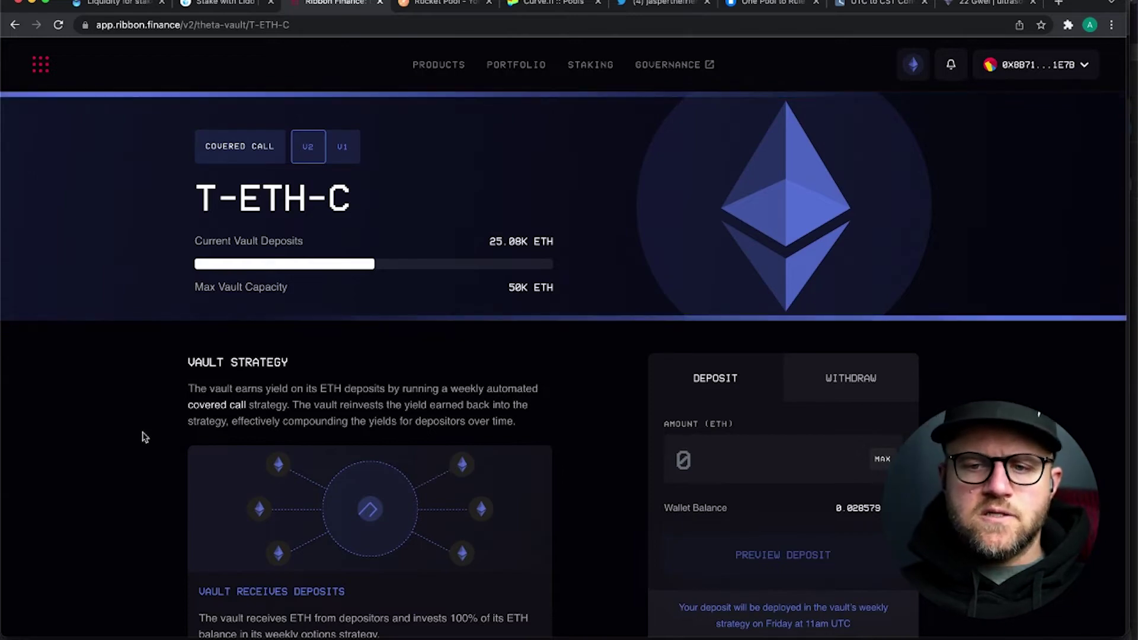
pyautogui.scroll(-8, 144, 437)
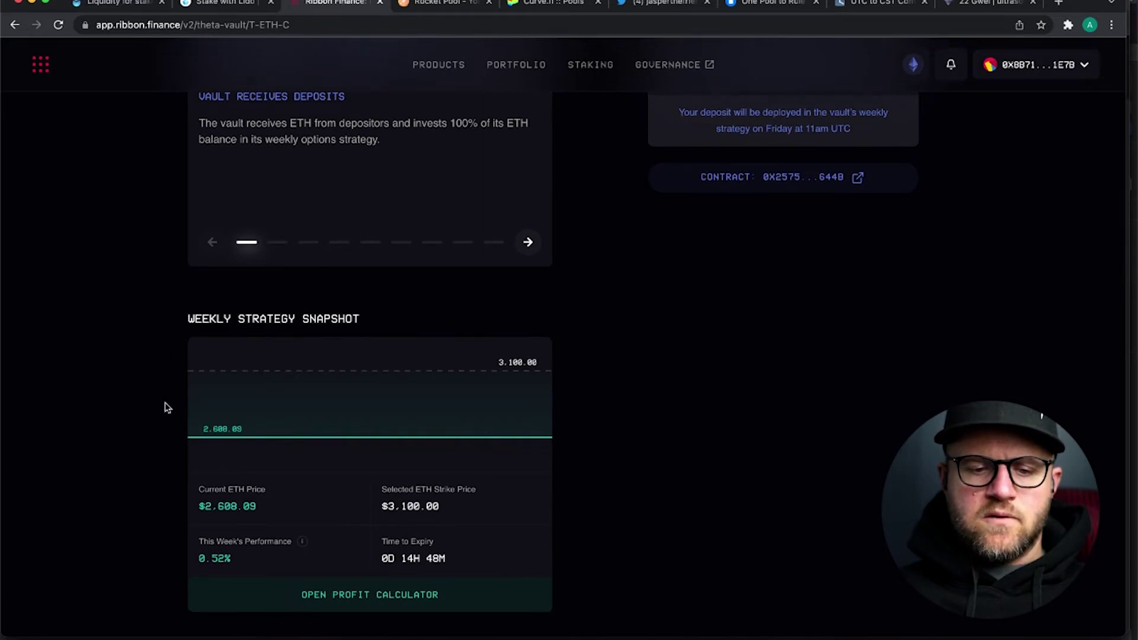
pyautogui.scroll(-2, 166, 407)
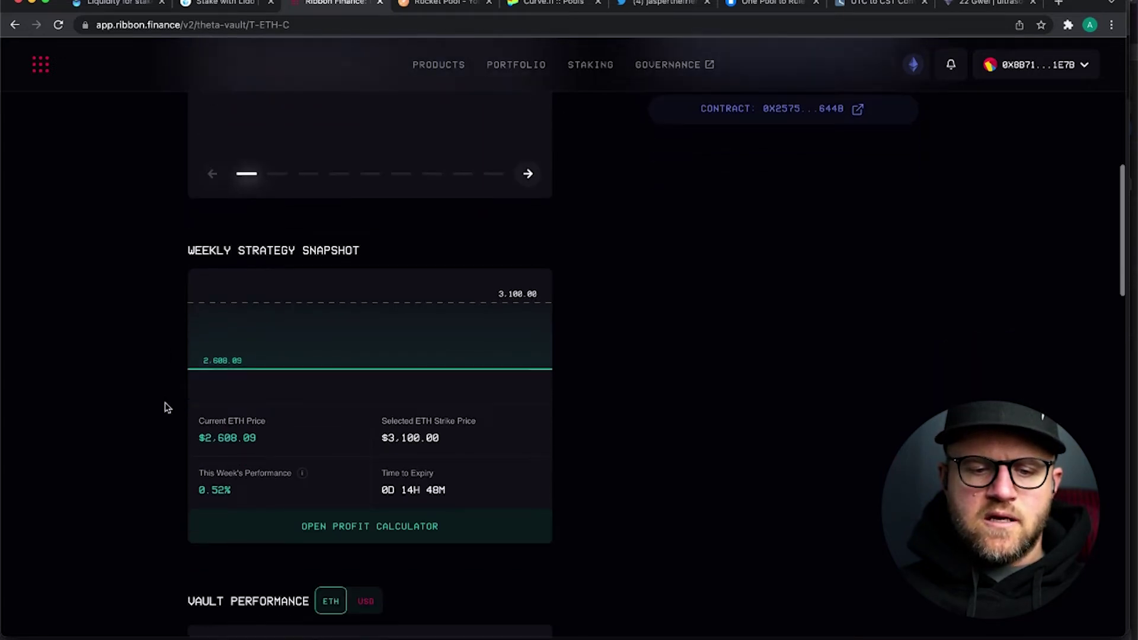
pyautogui.scroll(-1, 166, 408)
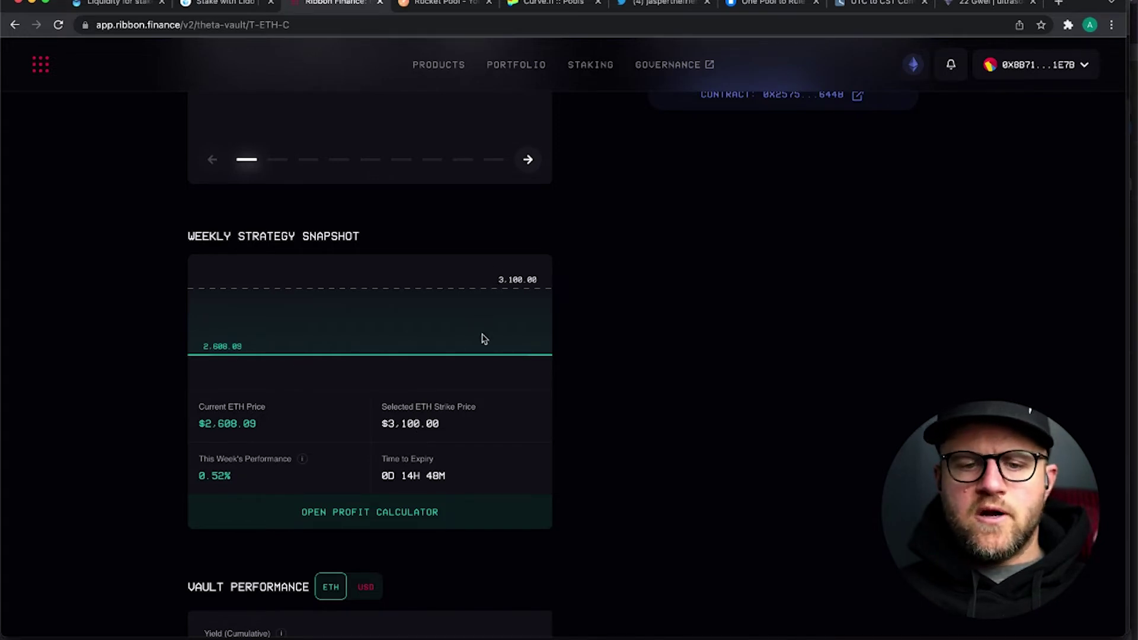
pyautogui.scroll(-1, 137, 401)
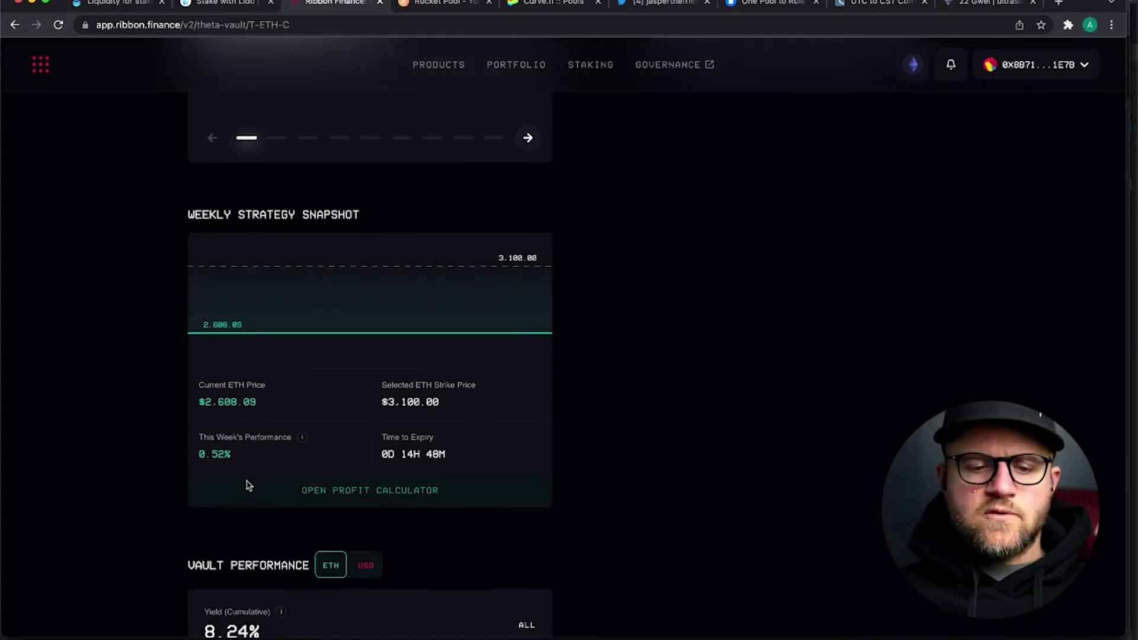
pyautogui.scroll(-1, 152, 462)
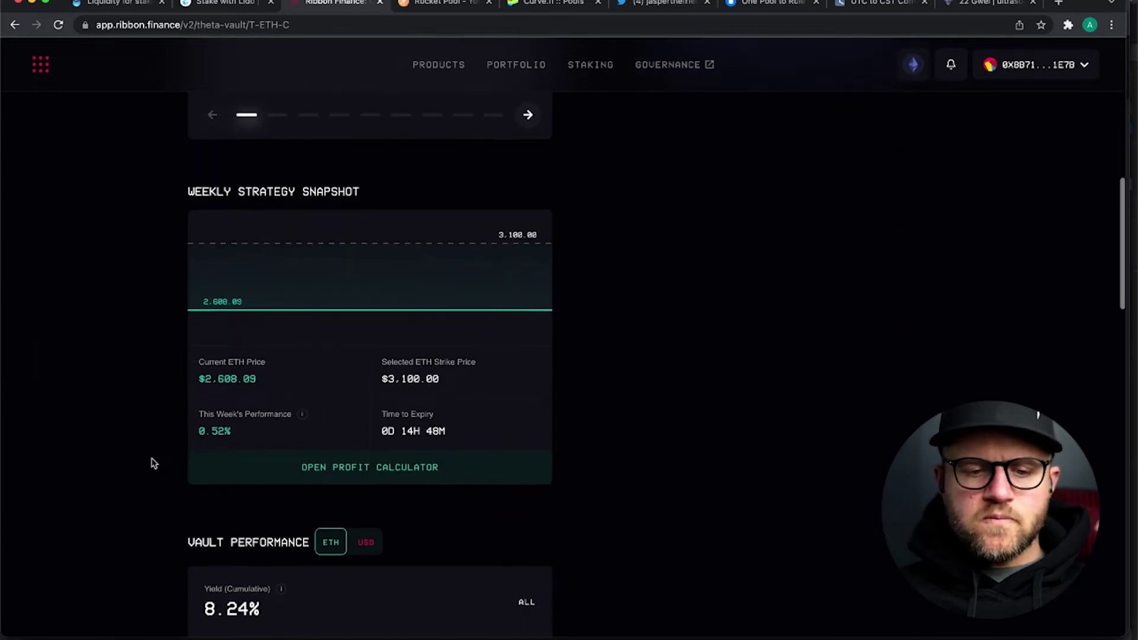
pyautogui.scroll(-1, 153, 463)
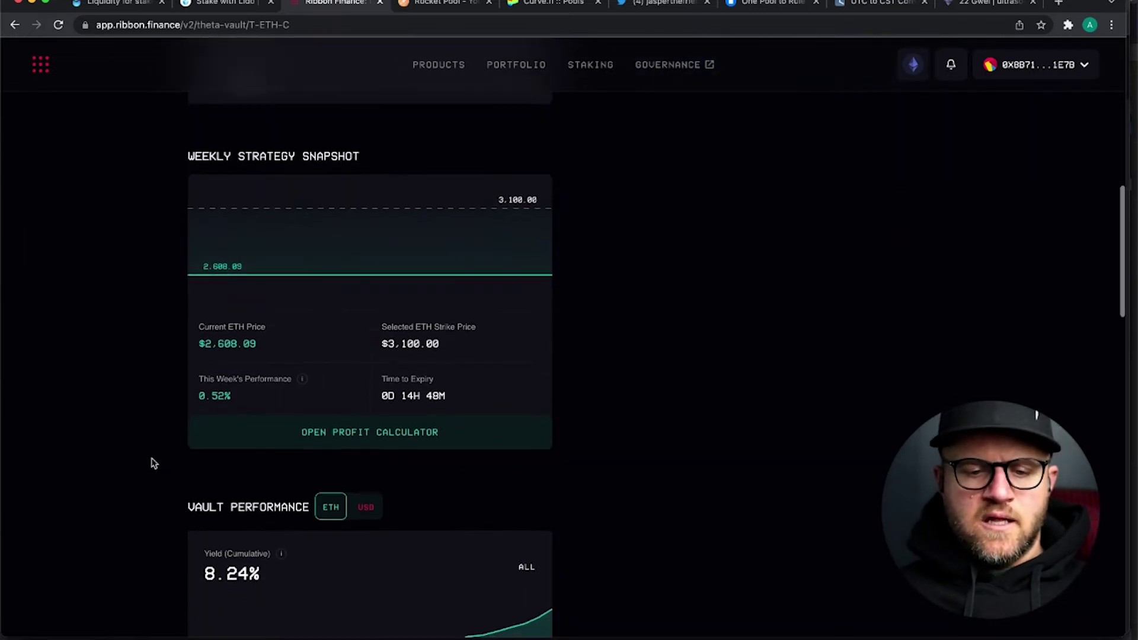
pyautogui.scroll(3, 153, 463)
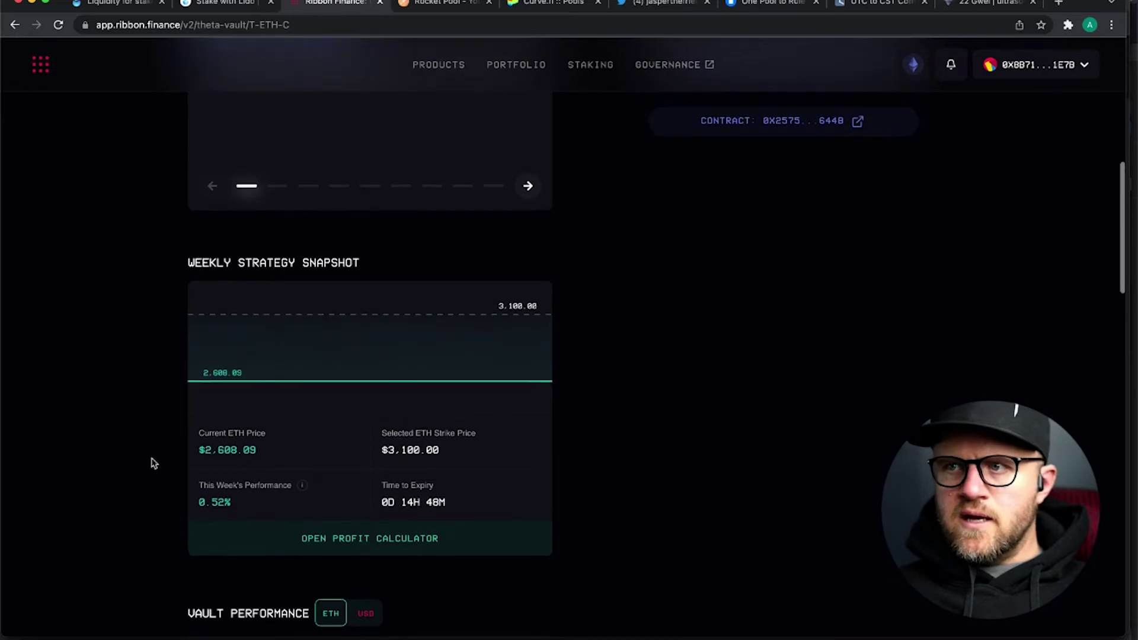
pyautogui.scroll(1, 152, 463)
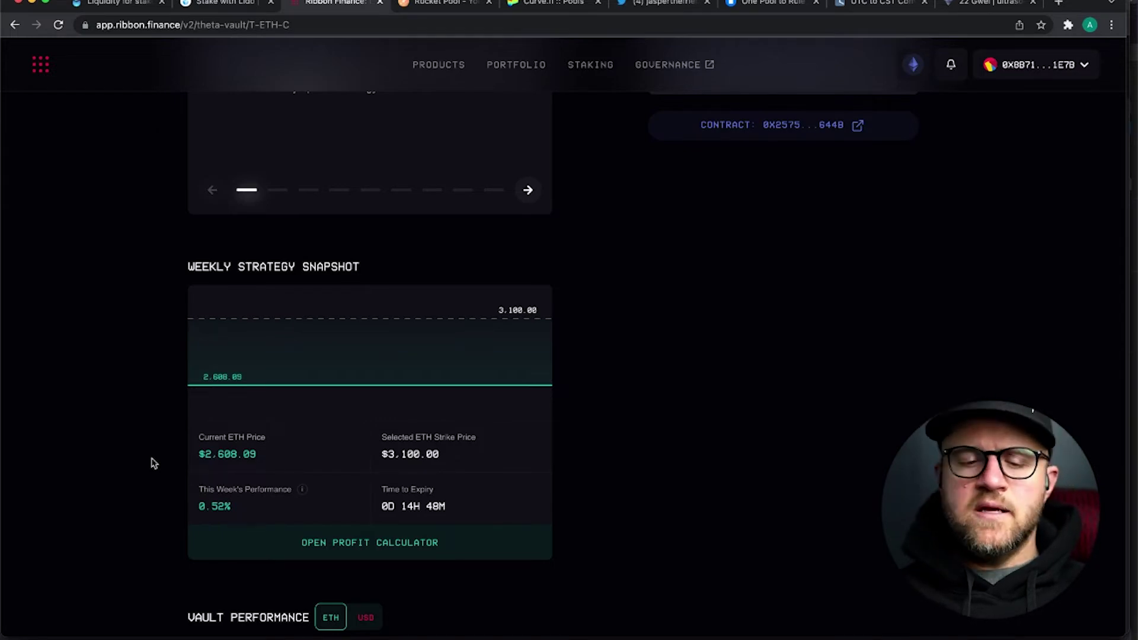
pyautogui.scroll(-2, 153, 463)
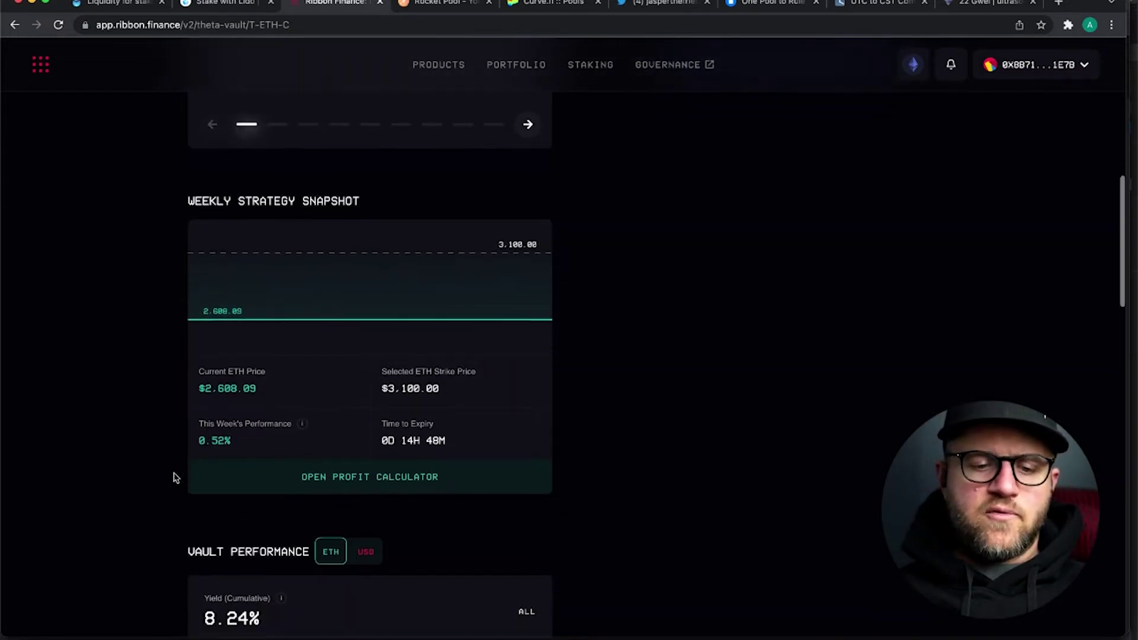
pyautogui.scroll(-5, 172, 477)
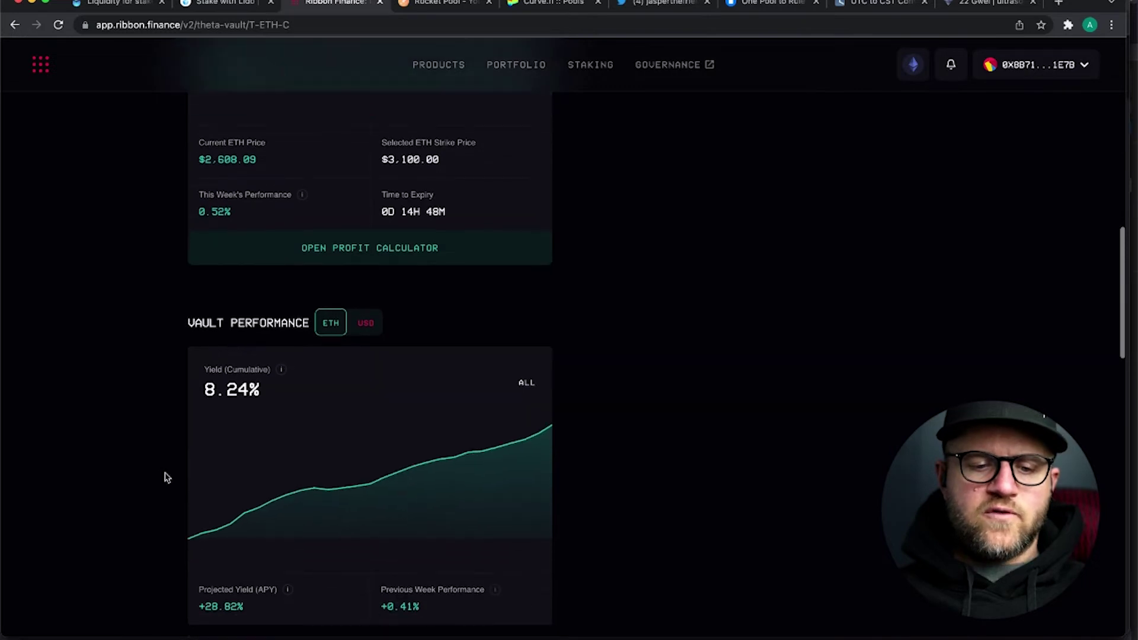
# - Scroll down to Vault Performance (8.24% cumulative yield), then back up to the T-ETH-C Deposit panel
pyautogui.scroll(-1, 166, 477)
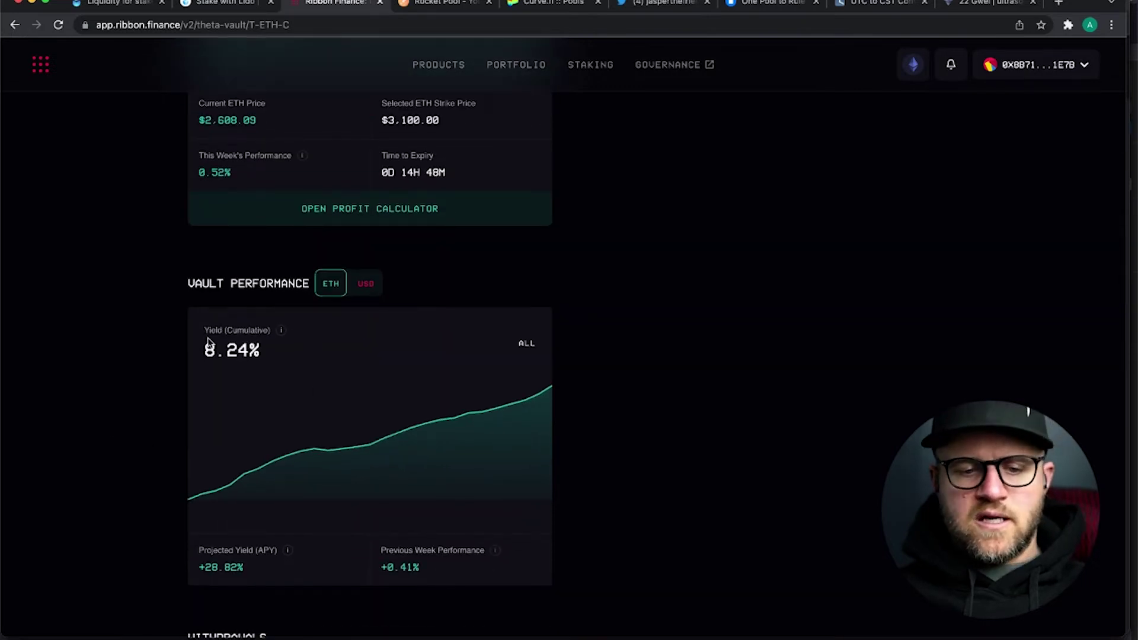
pyautogui.scroll(-1, 136, 370)
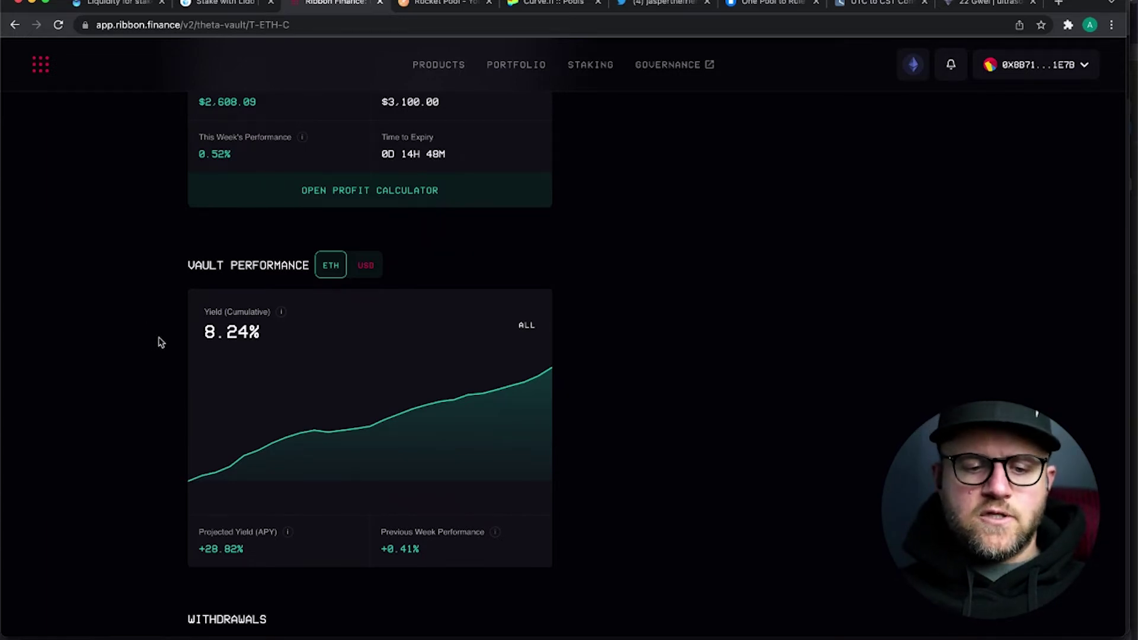
pyautogui.scroll(-2, 159, 342)
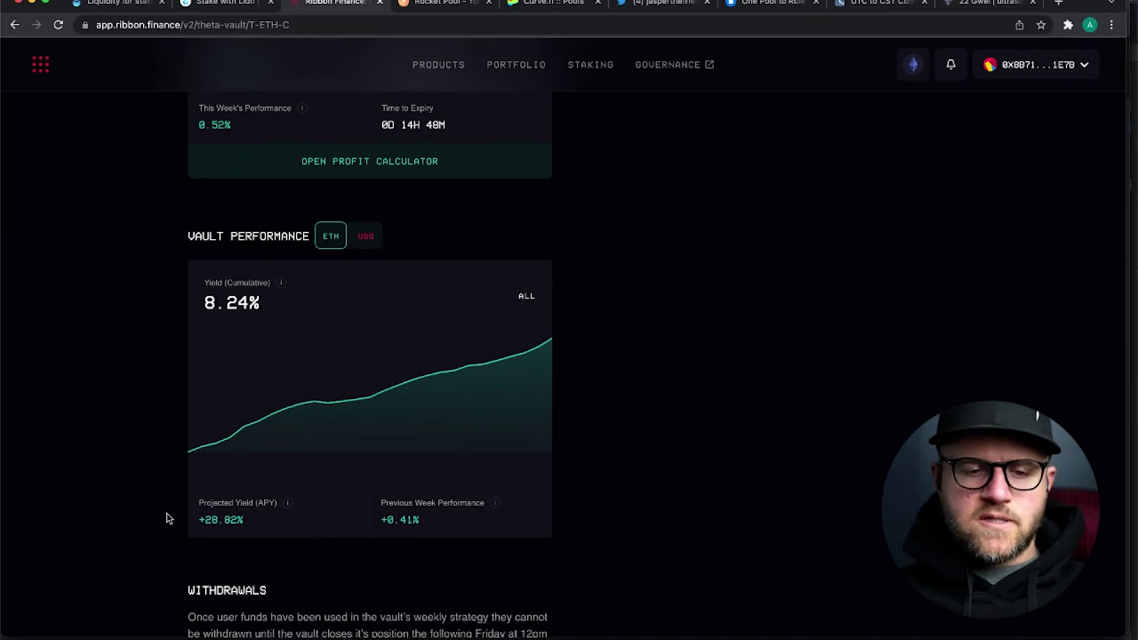
pyautogui.scroll(3, 167, 514)
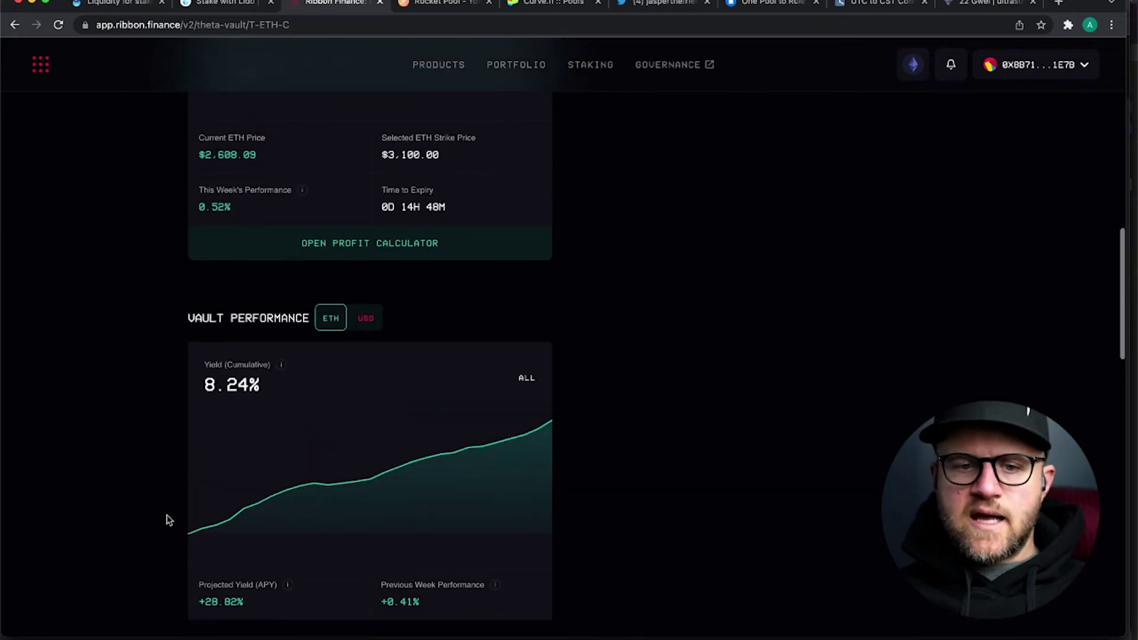
pyautogui.scroll(15, 167, 516)
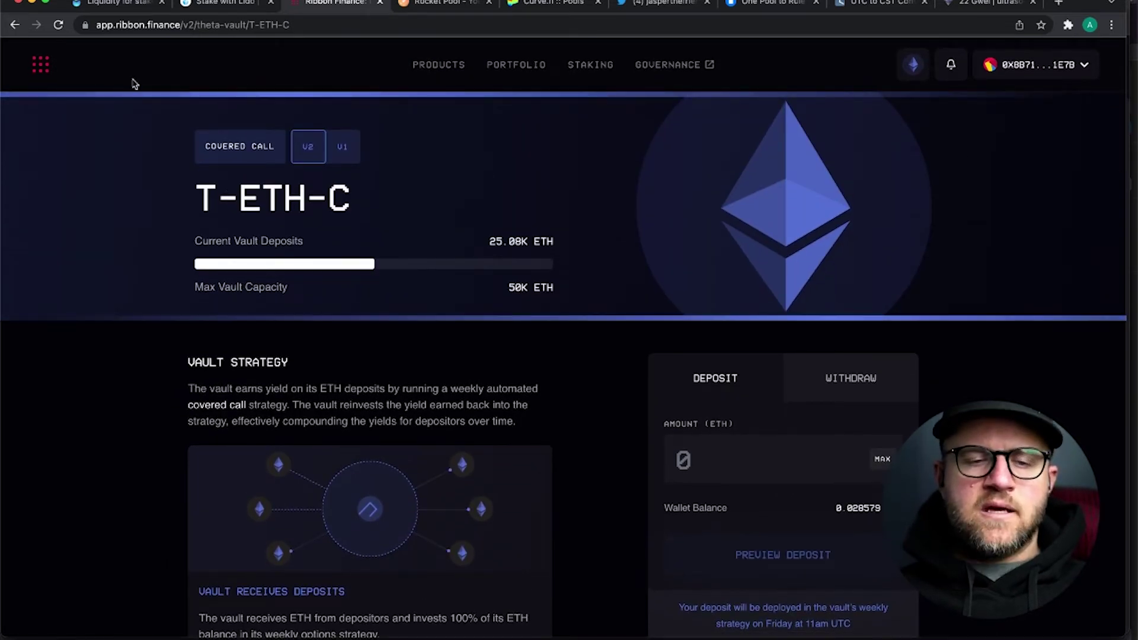
pyautogui.click(133, 6)
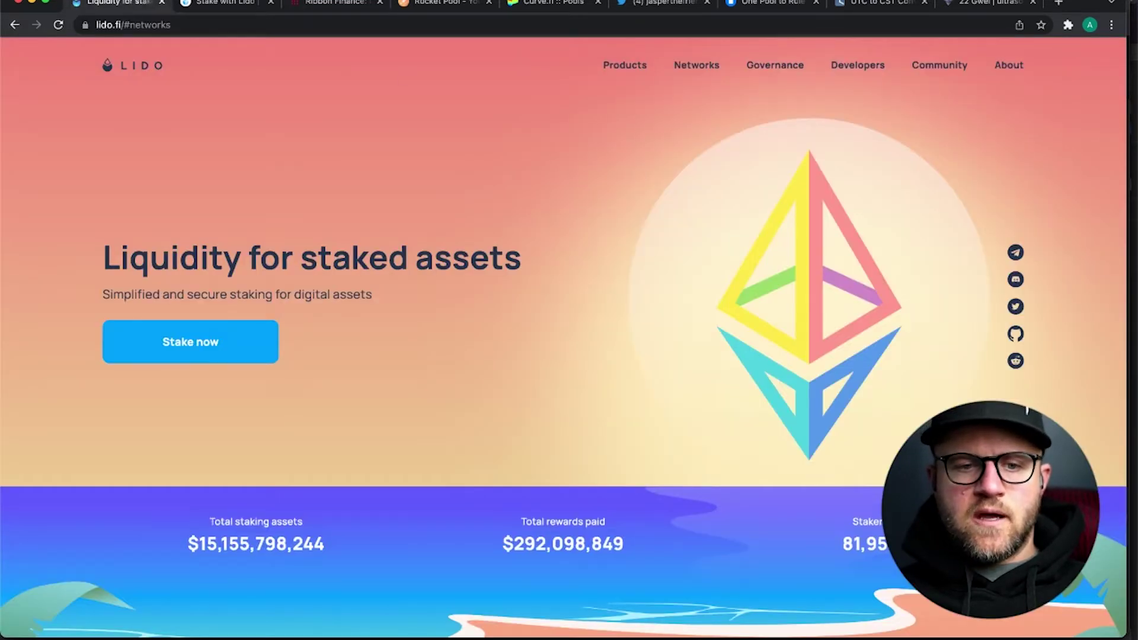
pyautogui.click(221, 3)
pyautogui.scroll(-2, 325, 223)
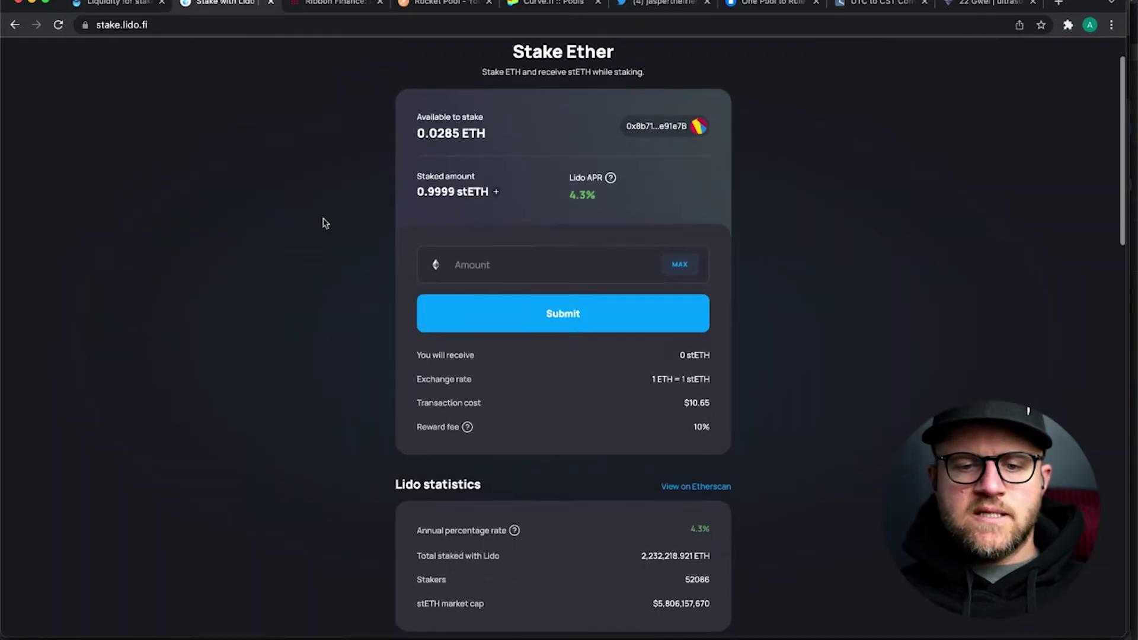
pyautogui.scroll(-2, 368, 374)
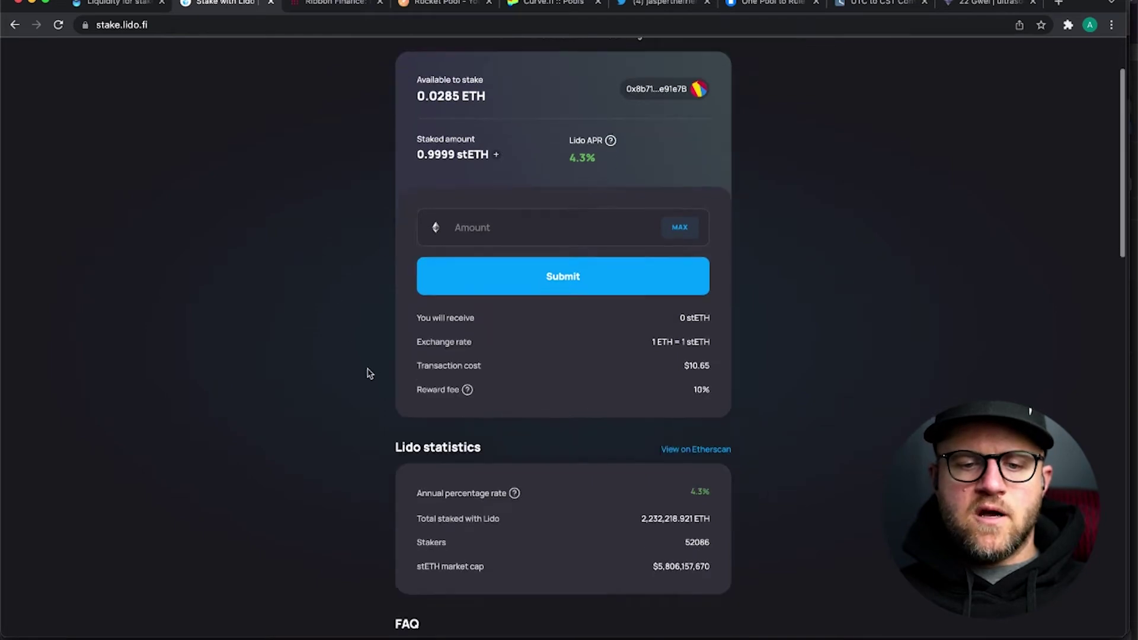
pyautogui.scroll(5, 369, 374)
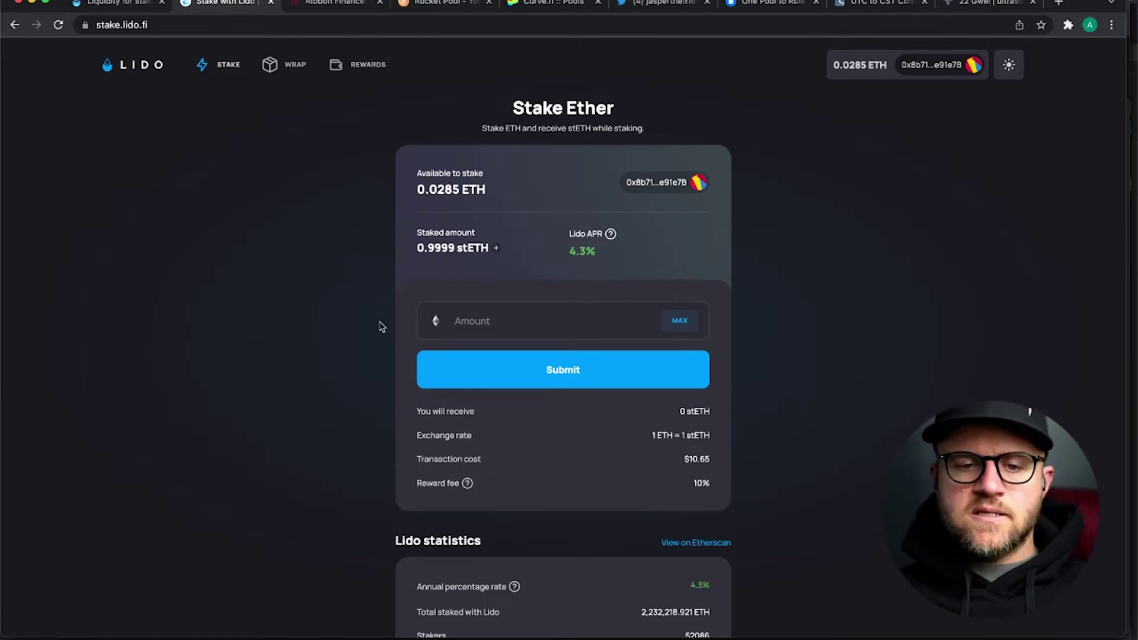
pyautogui.scroll(-1, 381, 326)
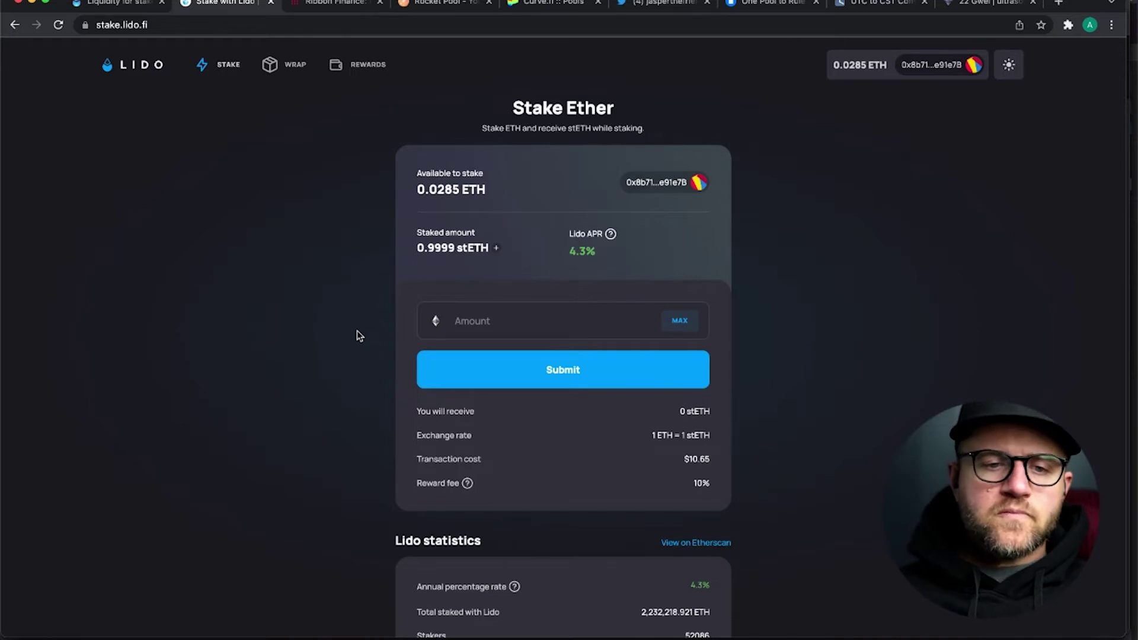
pyautogui.scroll(-1, 329, 209)
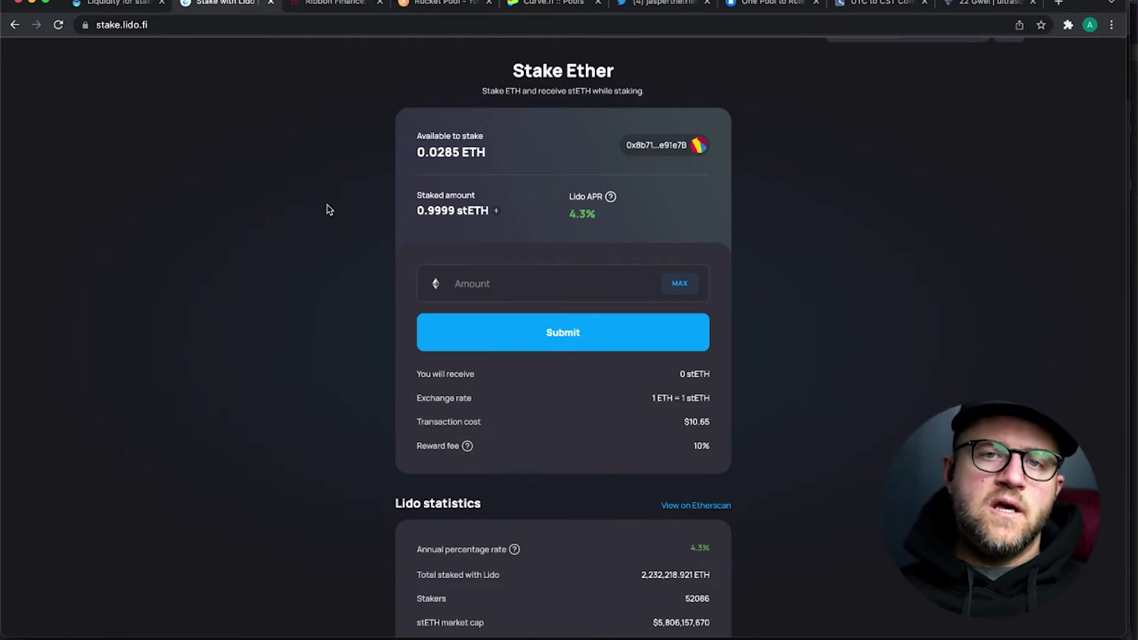
pyautogui.scroll(2, 329, 209)
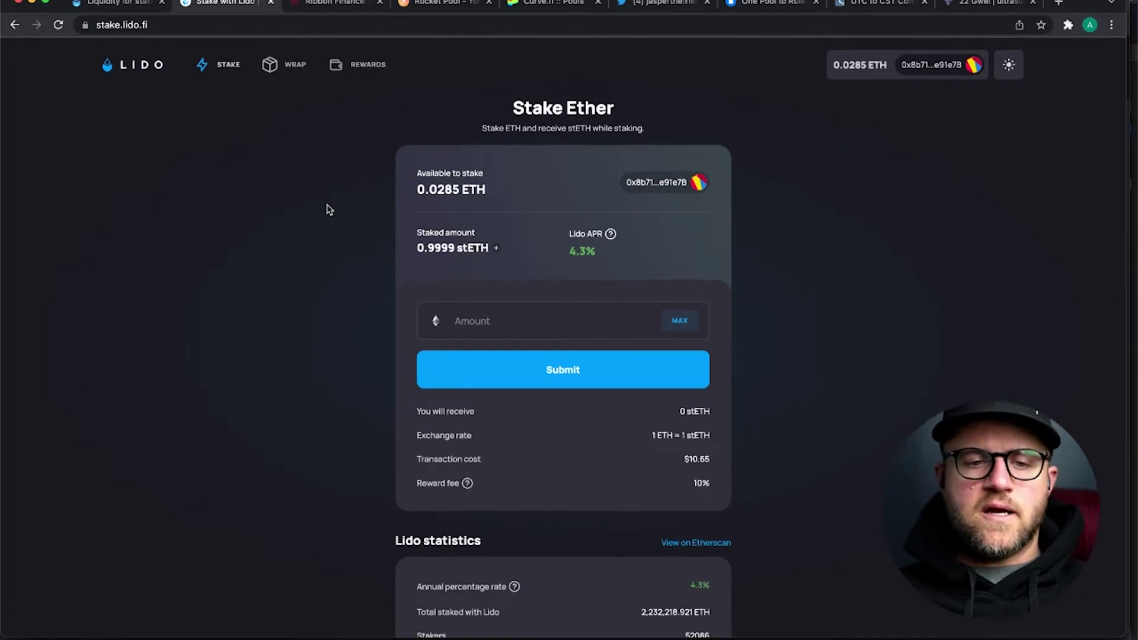
# - Switch to Ribbon Finance, go to PRODUCTS, and preview the T-STETH-C vault before returning to the list
pyautogui.click(326, 5)
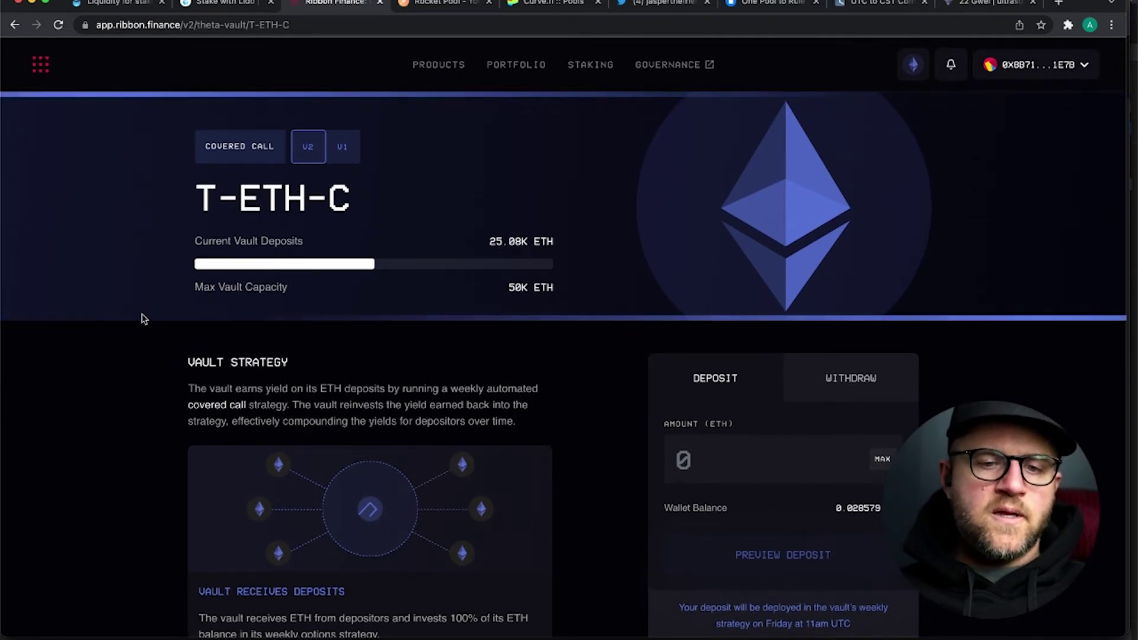
pyautogui.click(422, 69)
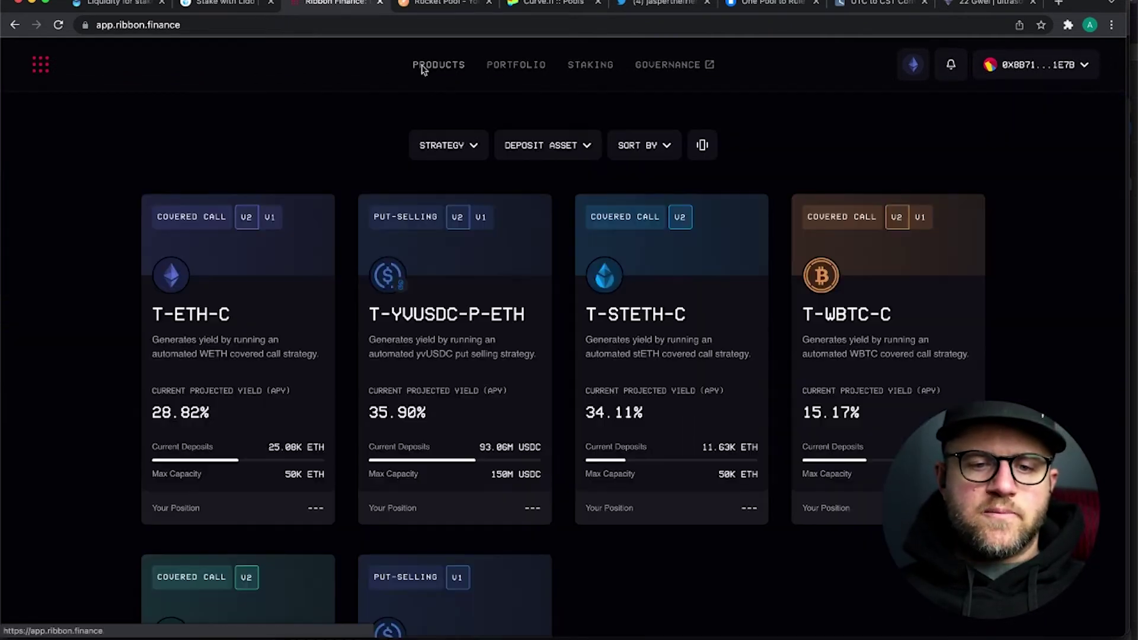
pyautogui.click(686, 346)
pyautogui.scroll(-2, 95, 498)
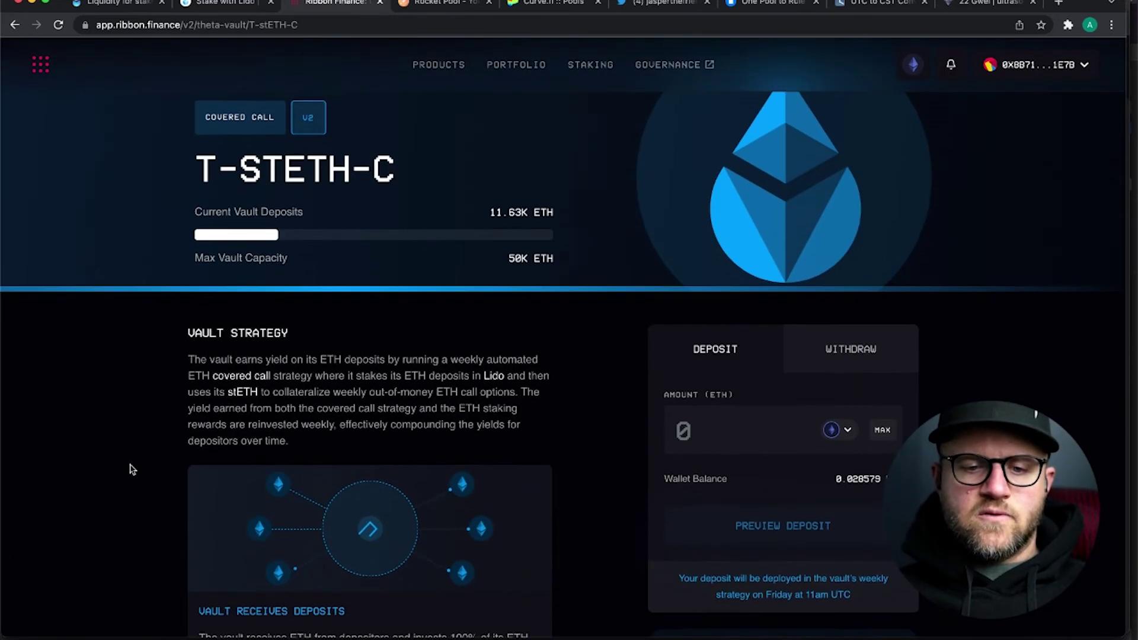
pyautogui.scroll(2, 130, 466)
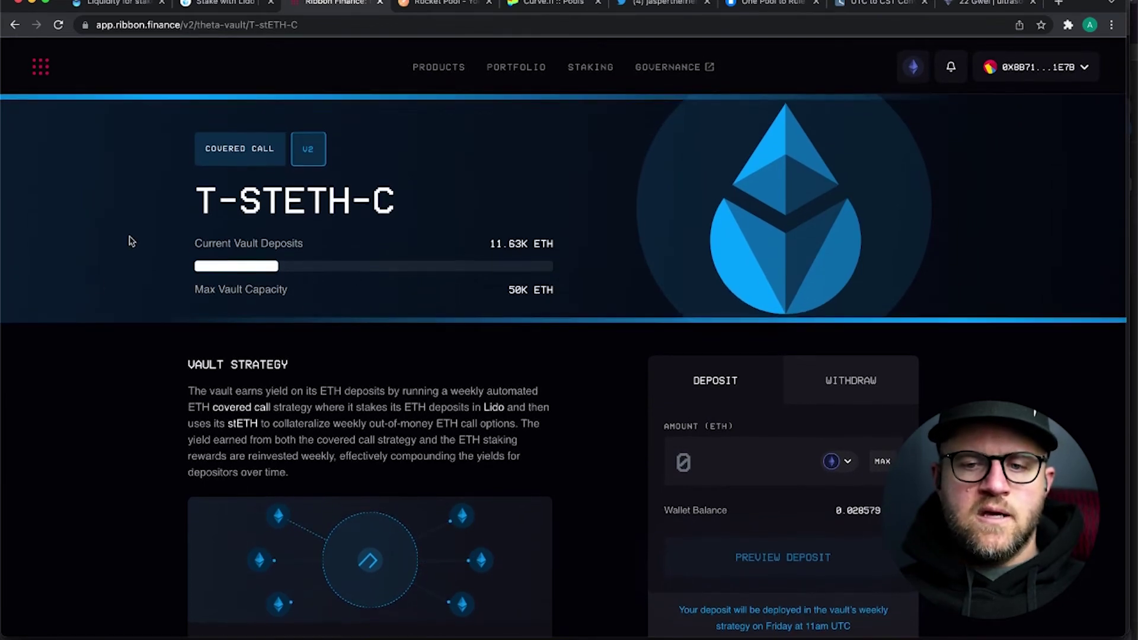
pyautogui.click(418, 76)
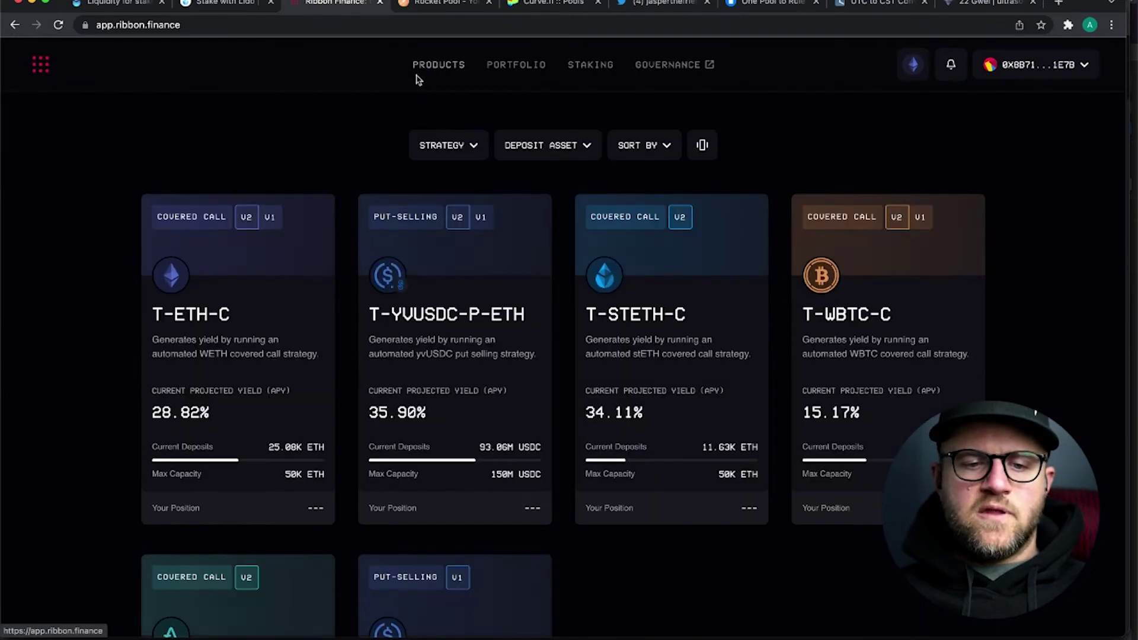
# - Browse the vault cards and estimate vault capacity in a quick calculator
pyautogui.scroll(-3, 132, 261)
pyautogui.scroll(-2, 135, 264)
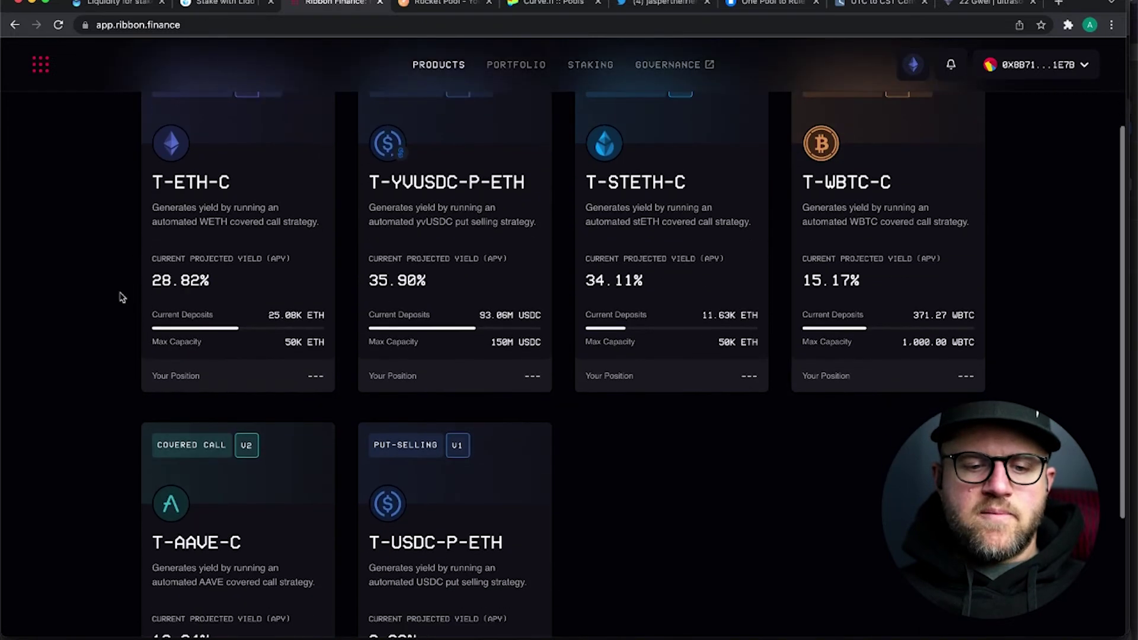
pyautogui.scroll(-4, 121, 302)
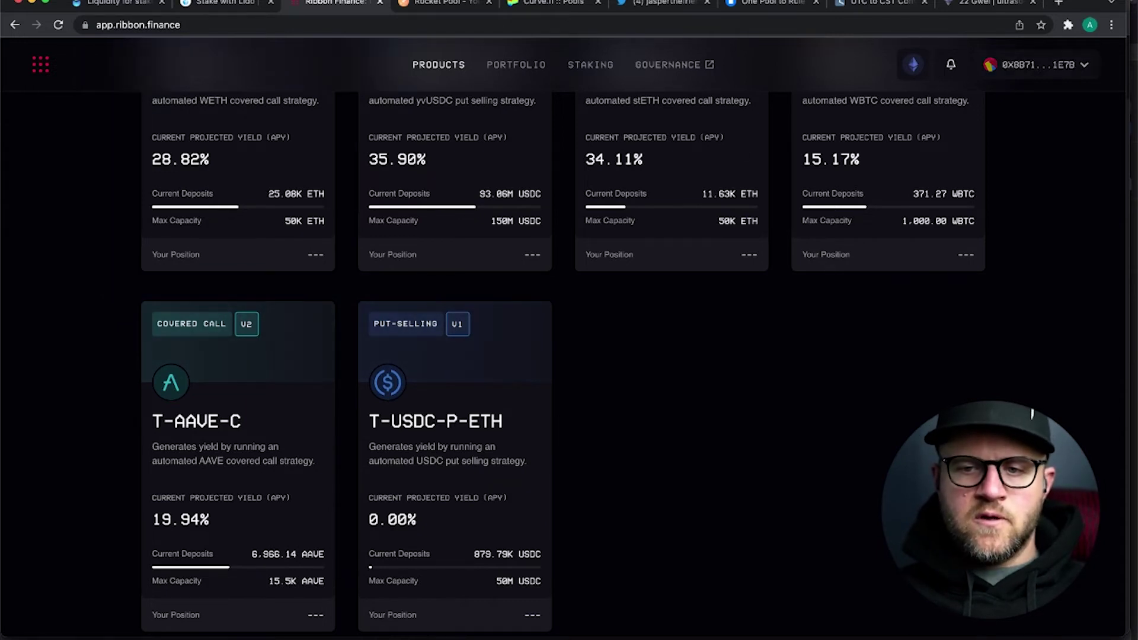
pyautogui.press('super+space')
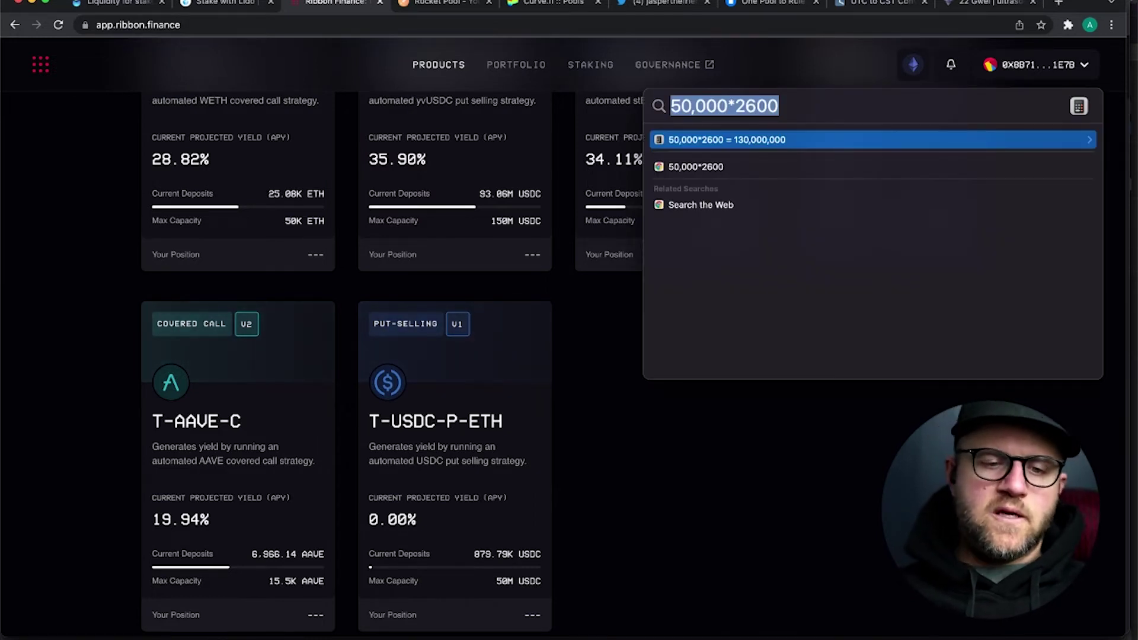
pyautogui.press('Escape')
# - Compare the remaining vault cards, then open the T-STETH-C covered call vault
pyautogui.scroll(-1, 116, 296)
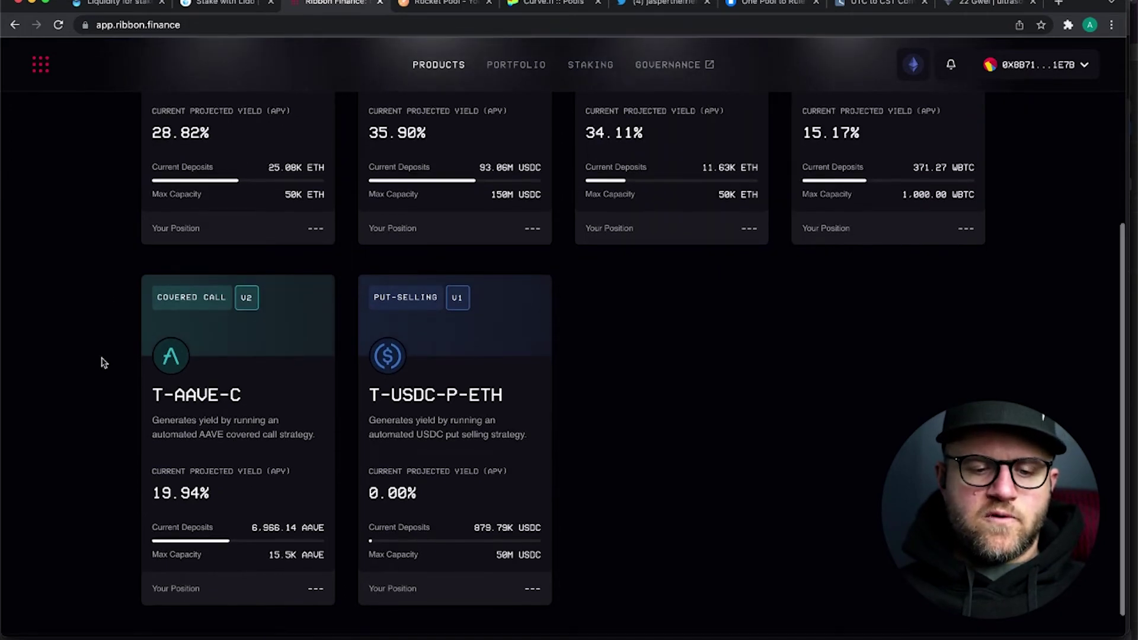
pyautogui.scroll(-1, 104, 365)
pyautogui.scroll(2, 104, 366)
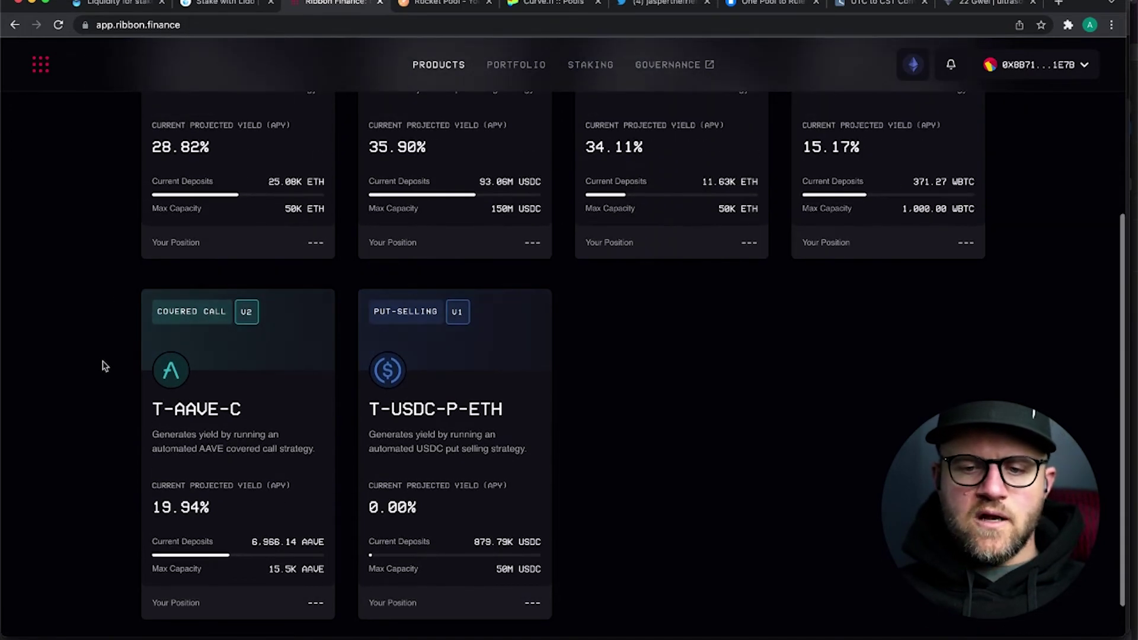
pyautogui.scroll(1, 104, 366)
pyautogui.scroll(5, 105, 365)
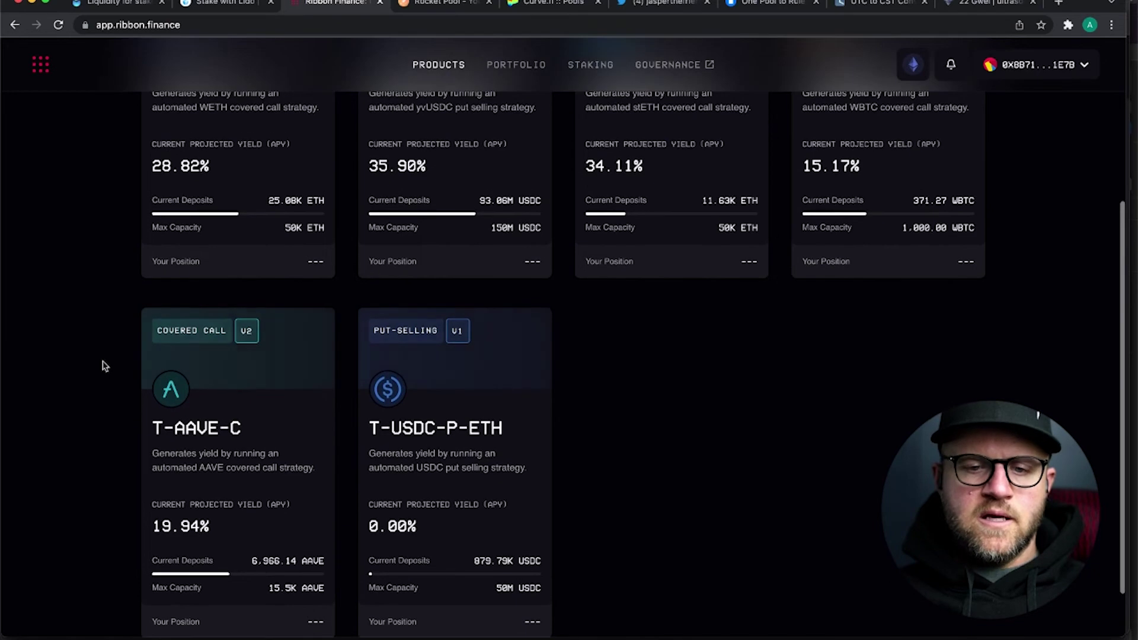
pyautogui.scroll(-2, 104, 366)
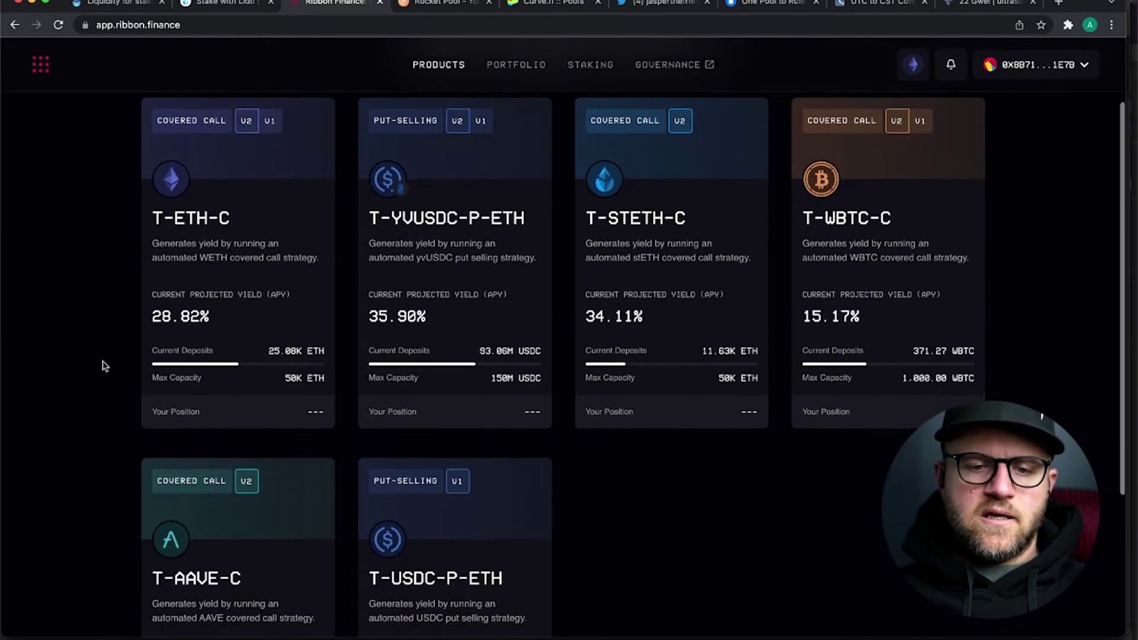
pyautogui.scroll(4, 104, 366)
pyautogui.scroll(-1, 104, 366)
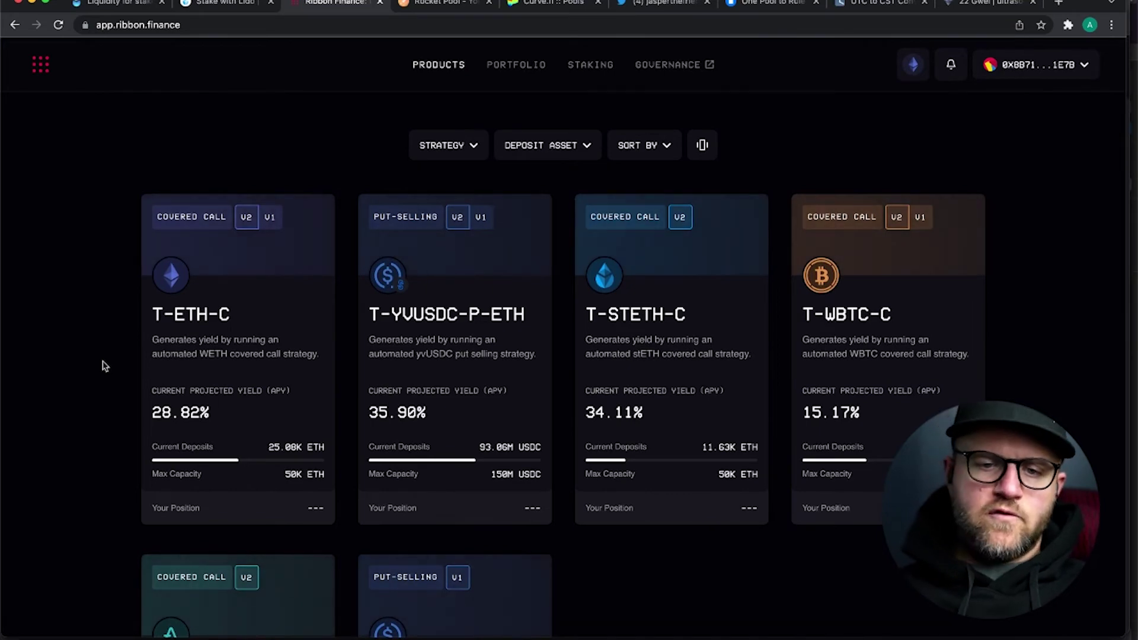
pyautogui.scroll(-4, 104, 366)
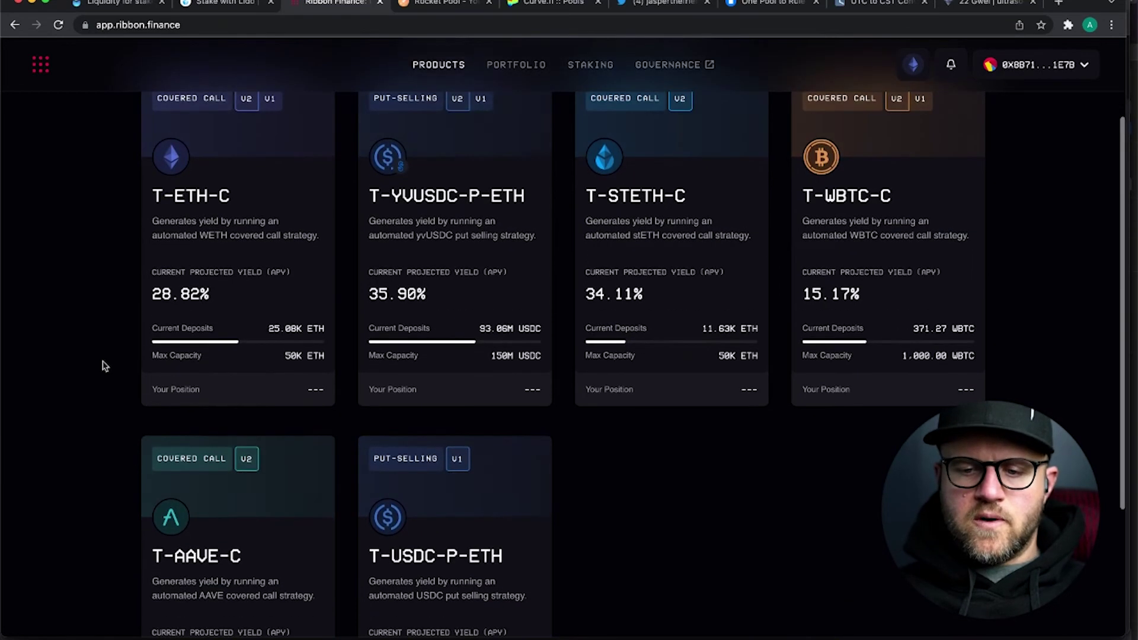
pyautogui.scroll(-1, 104, 365)
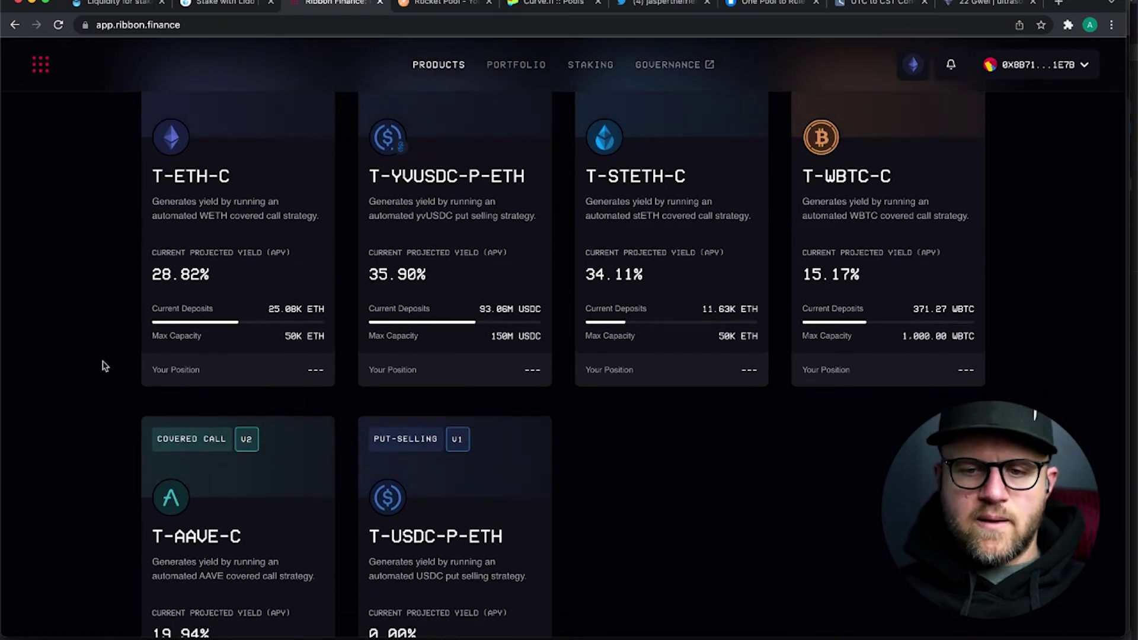
pyautogui.scroll(-3, 104, 366)
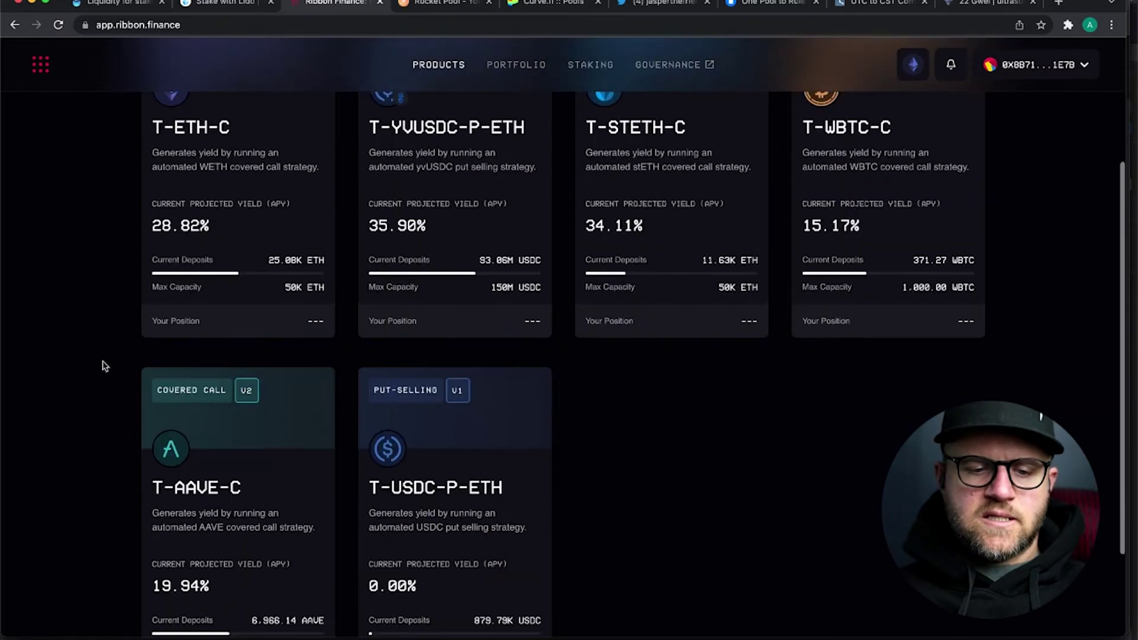
pyautogui.scroll(3, 105, 365)
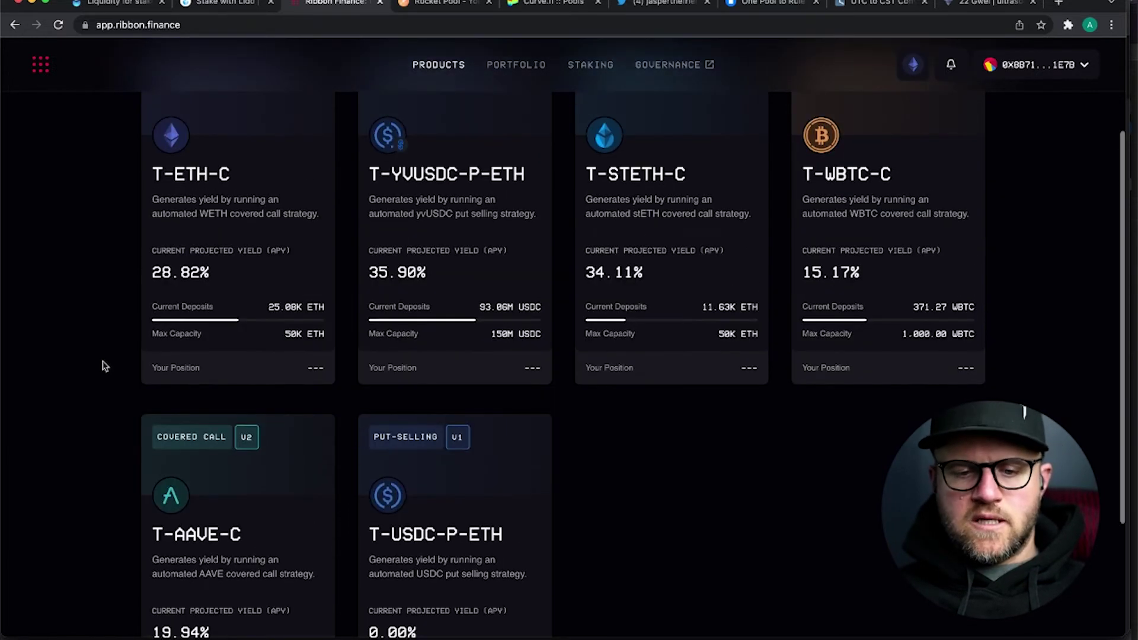
pyautogui.scroll(5, 104, 365)
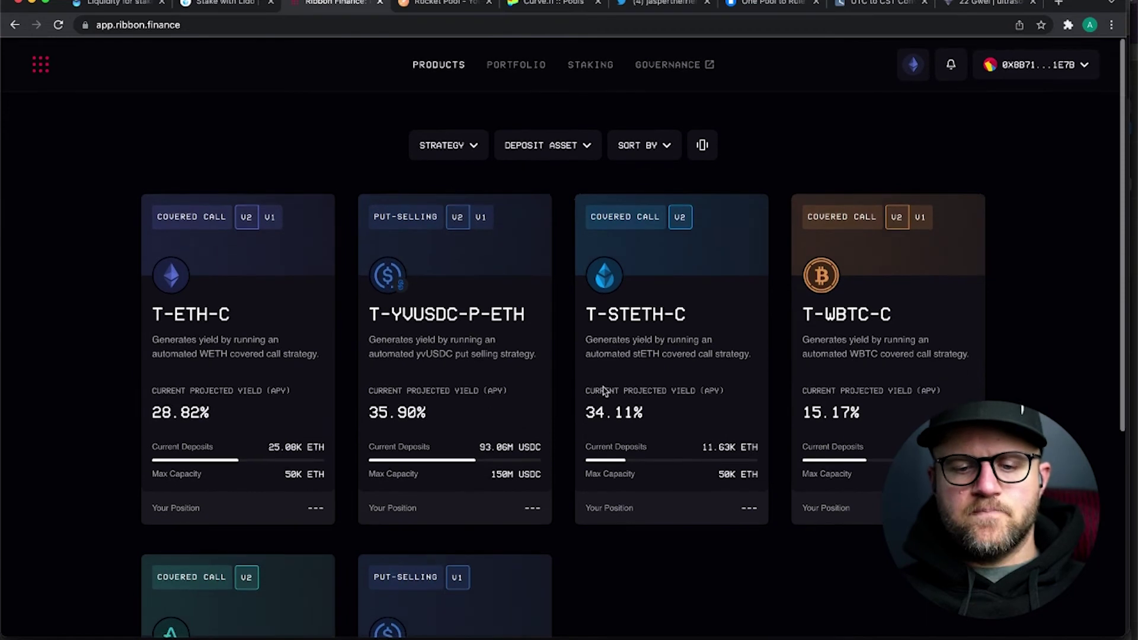
pyautogui.click(646, 368)
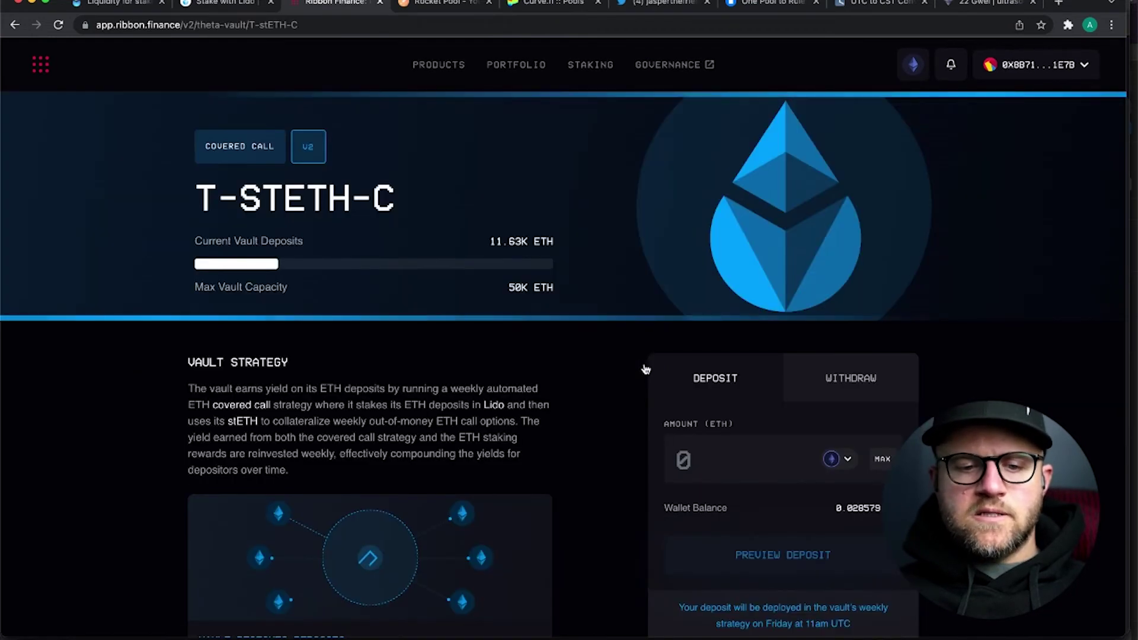
# - Set the T-STETH-C deposit asset to stETH
pyautogui.scroll(-2, 149, 386)
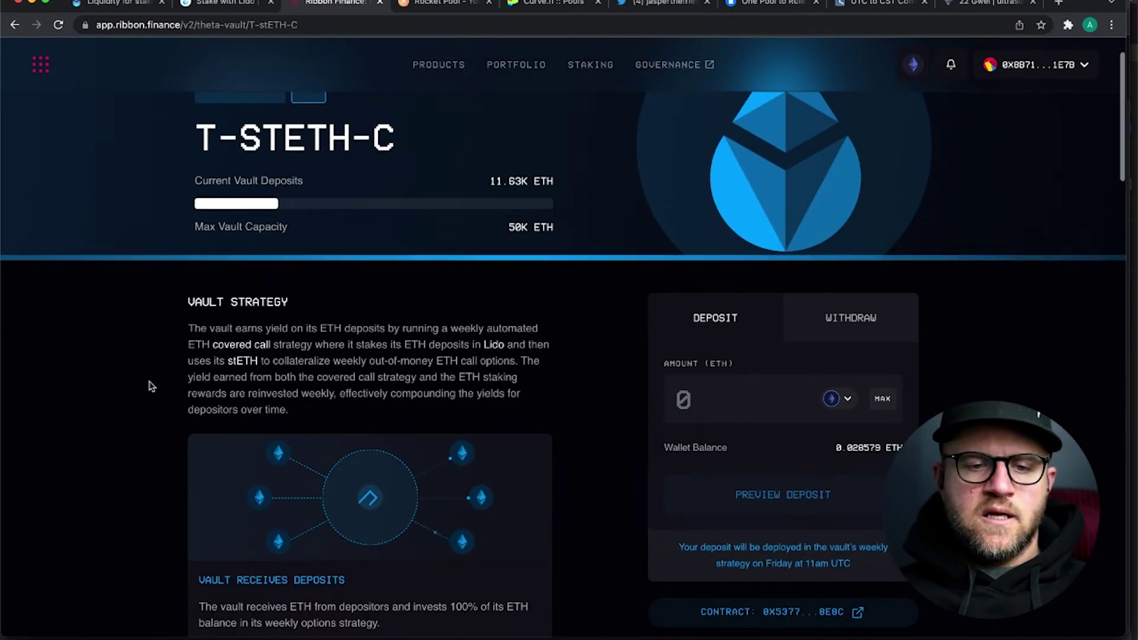
pyautogui.scroll(-1, 148, 386)
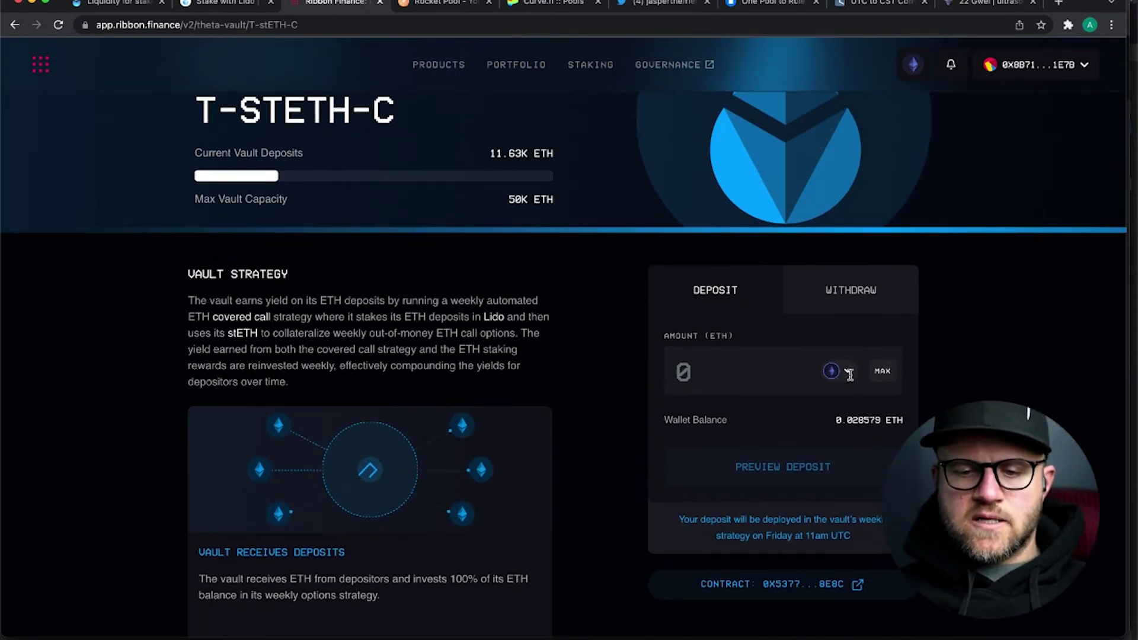
pyautogui.click(847, 372)
pyautogui.click(838, 431)
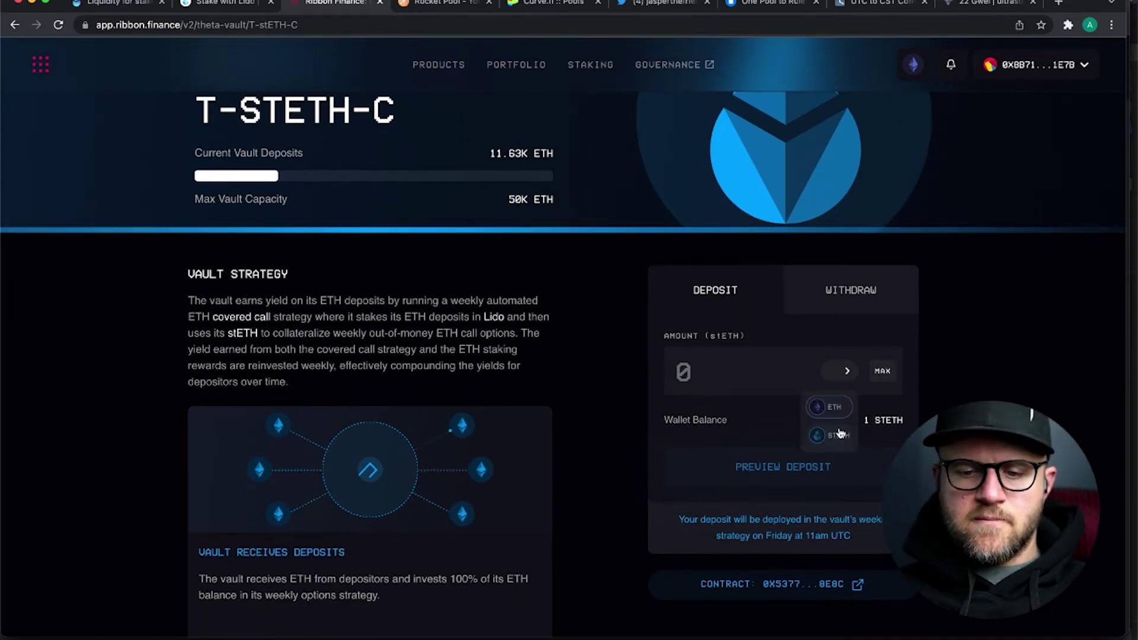
# - Start APPROVE STETH so MetaMask requests permission to spend stETH
pyautogui.scroll(-2, 650, 297)
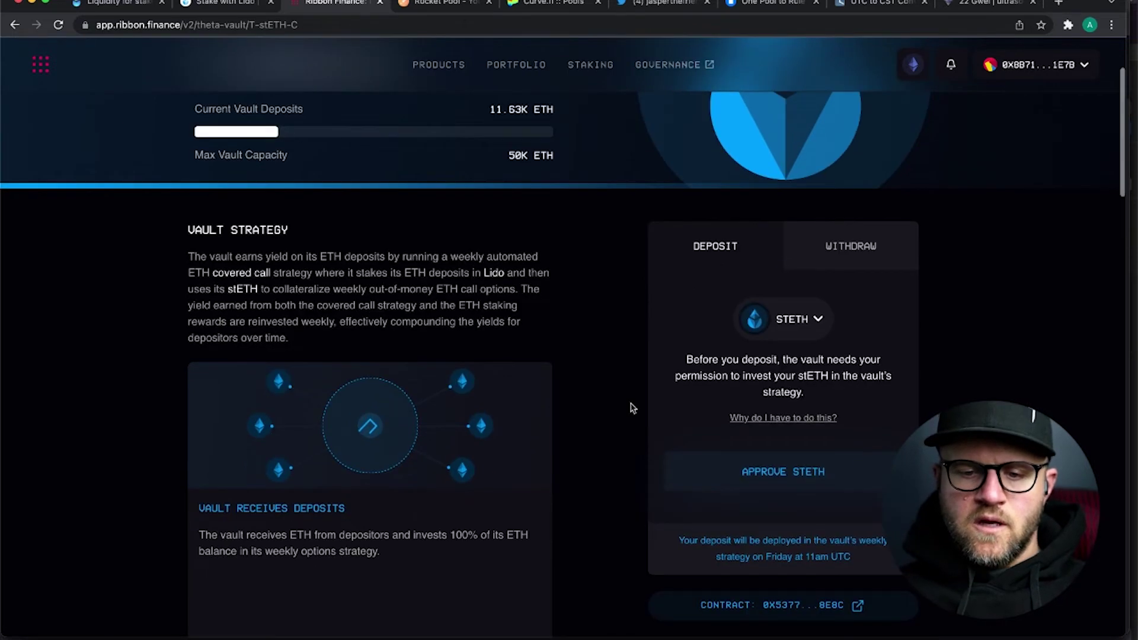
pyautogui.scroll(-2, 632, 408)
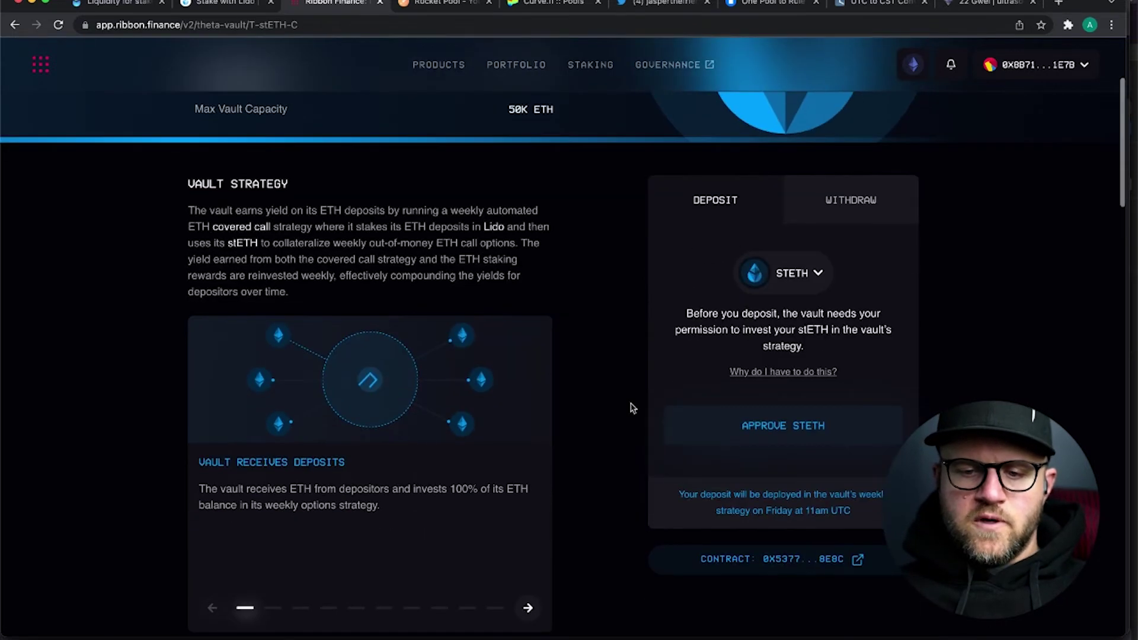
pyautogui.click(771, 426)
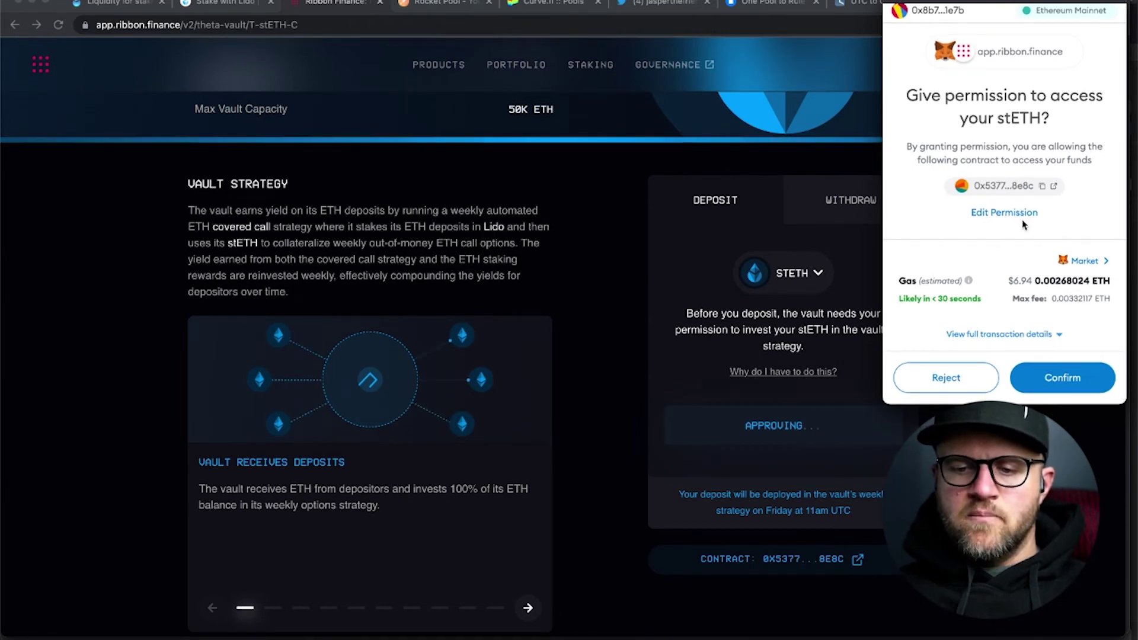
# - Confirm the stETH spending approval in MetaMask and choose the Trezor device to sign it
pyautogui.click(1059, 381)
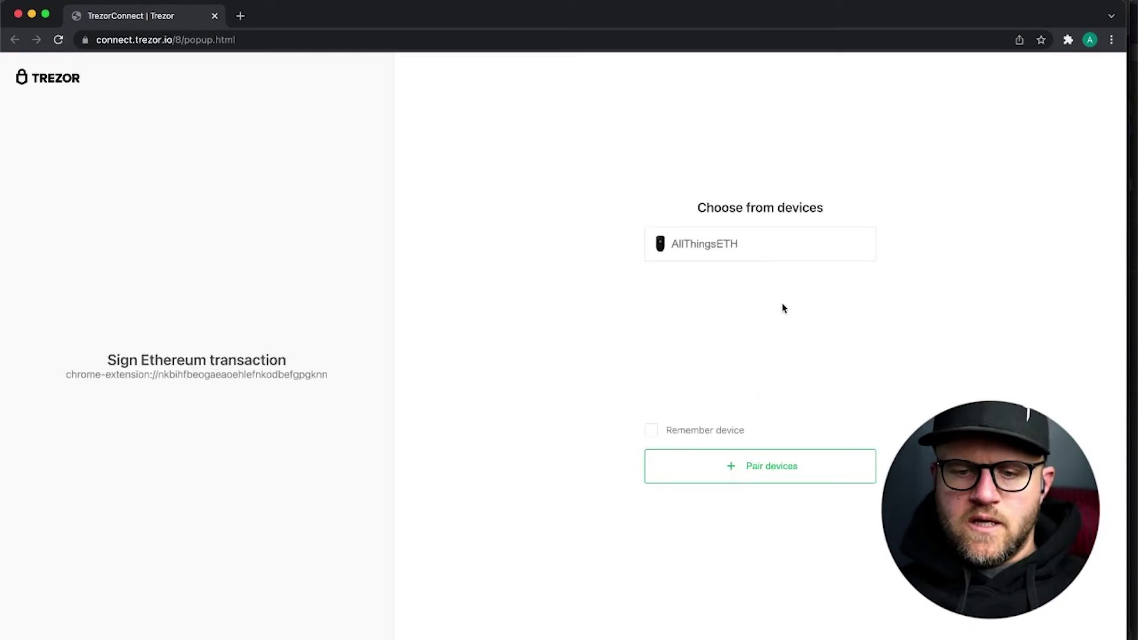
pyautogui.click(761, 255)
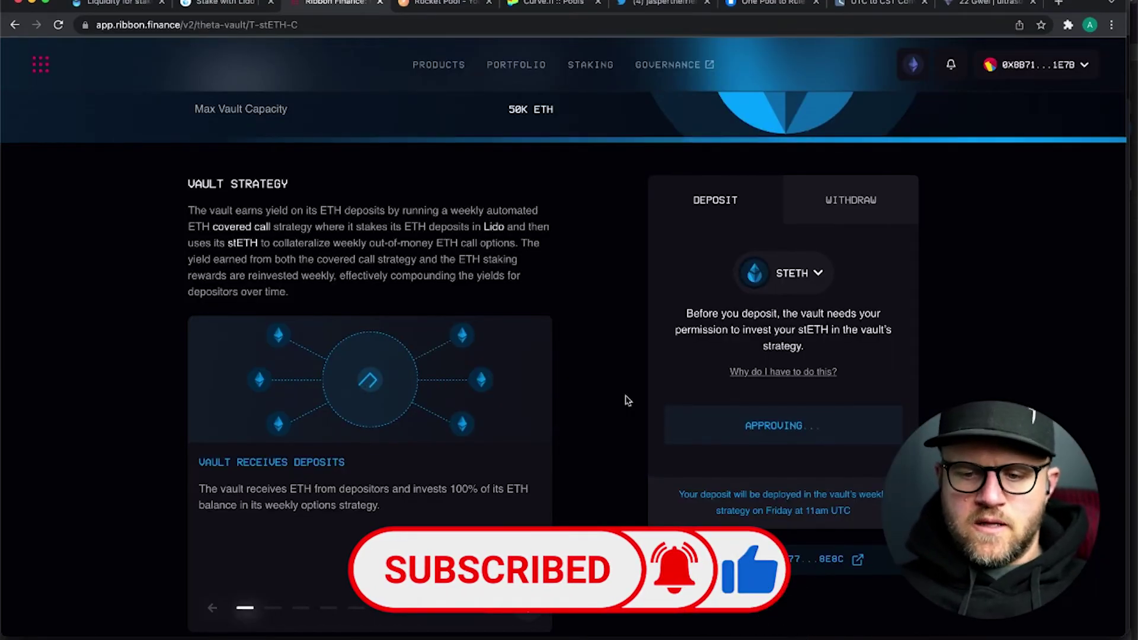
pyautogui.scroll(1, 623, 390)
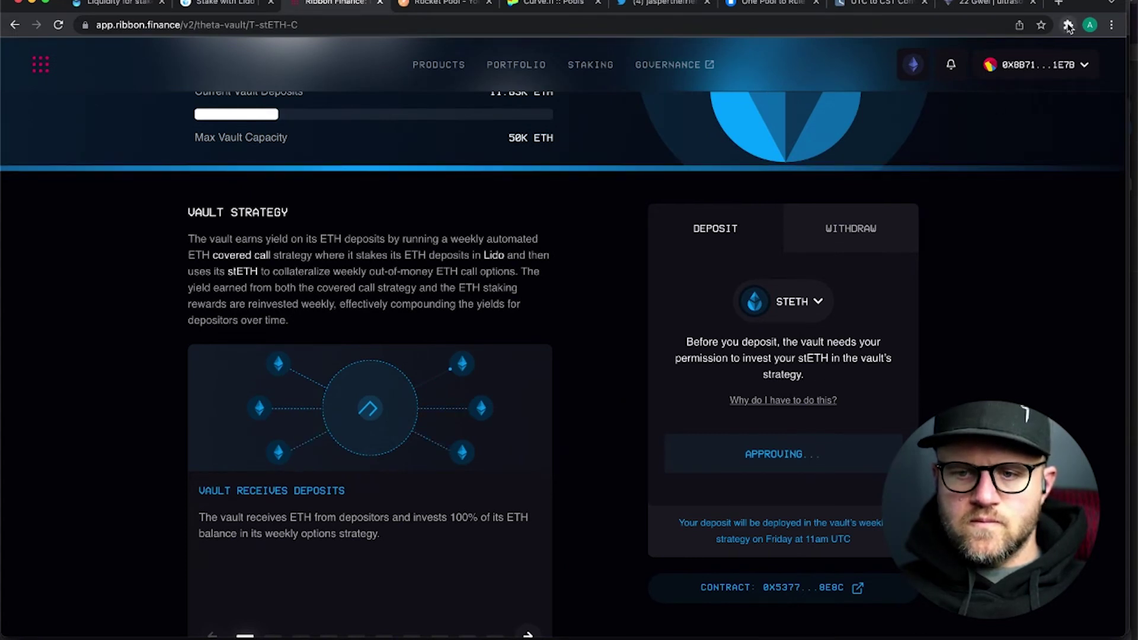
pyautogui.click(1067, 26)
# - Open MetaMask and check the pending Approve stETH spend from app.ribbon.finance in Activity
pyautogui.click(966, 150)
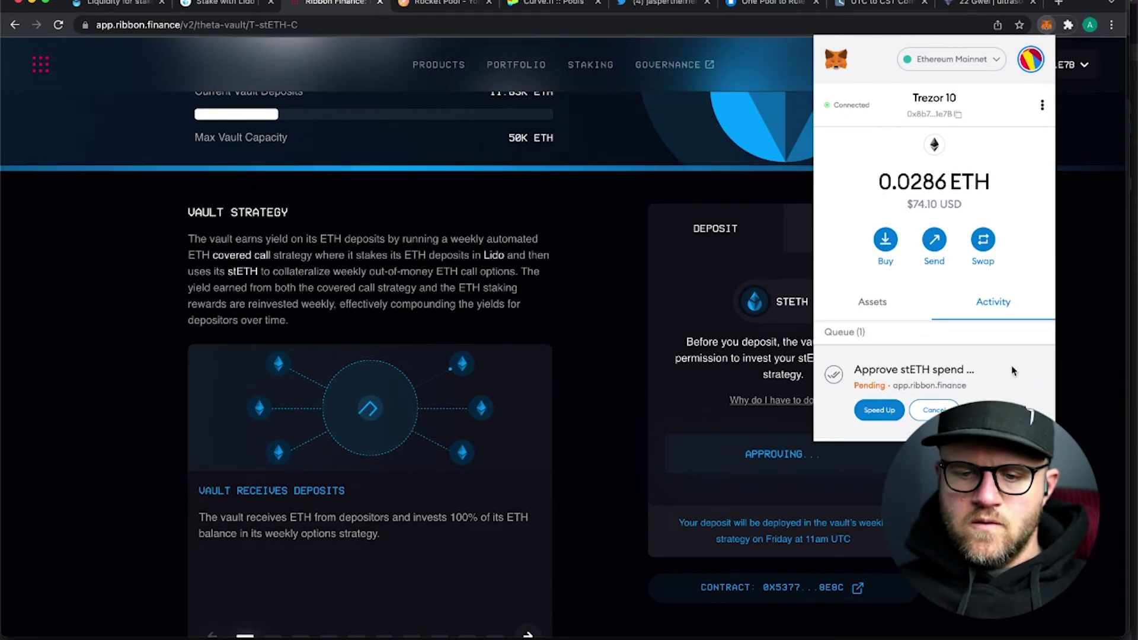
pyautogui.scroll(-1, 1011, 365)
pyautogui.scroll(-3, 1012, 371)
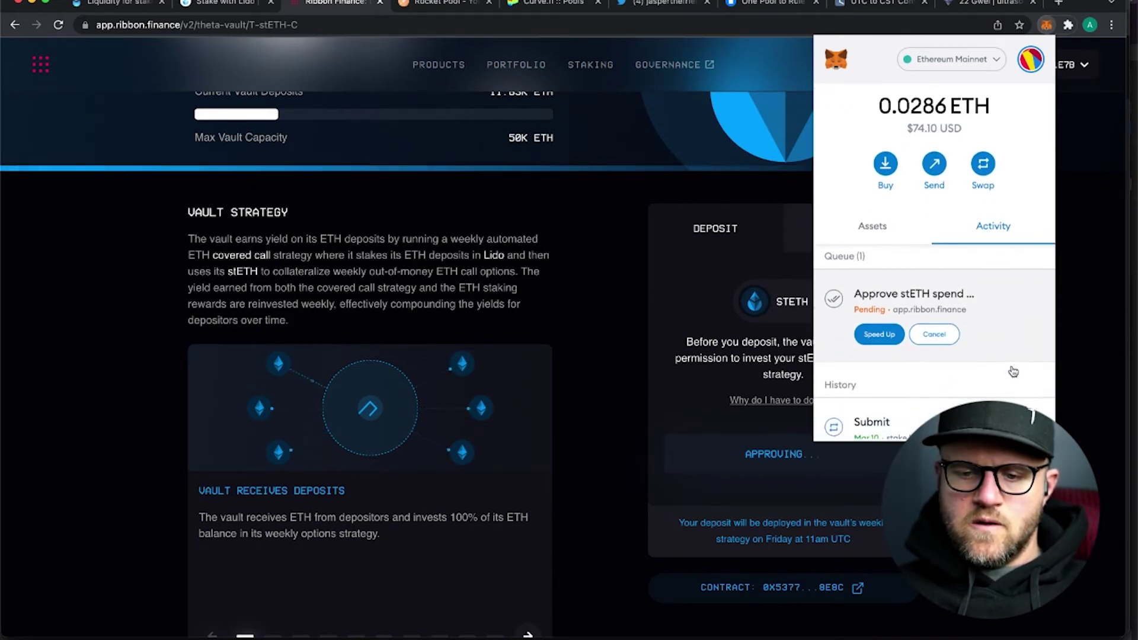
pyautogui.scroll(4, 1012, 370)
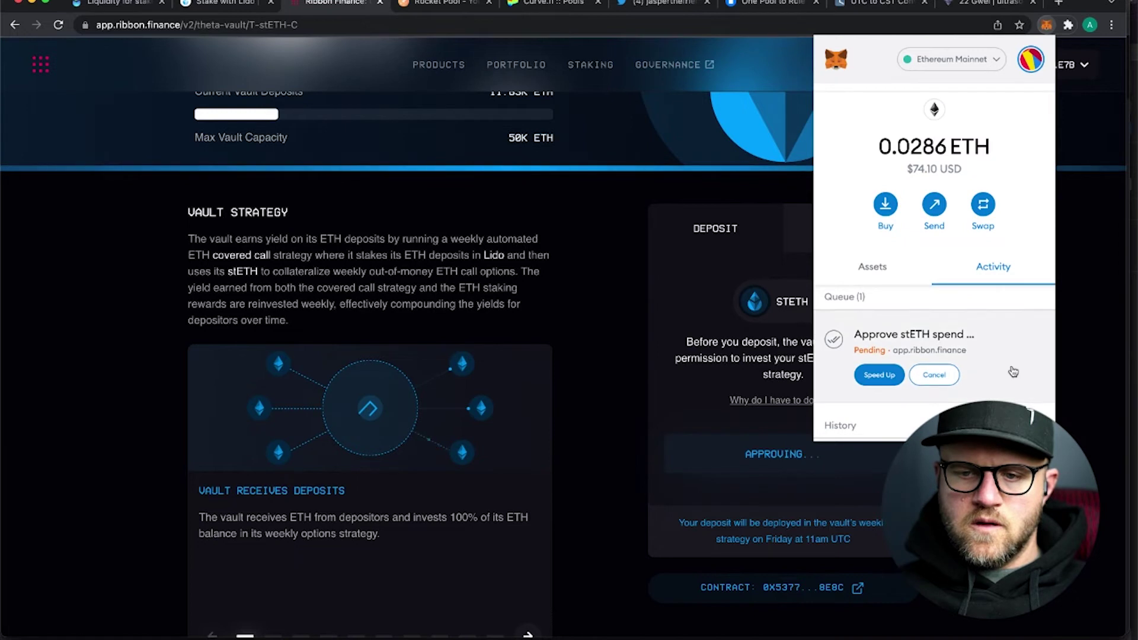
pyautogui.scroll(-1, 1012, 371)
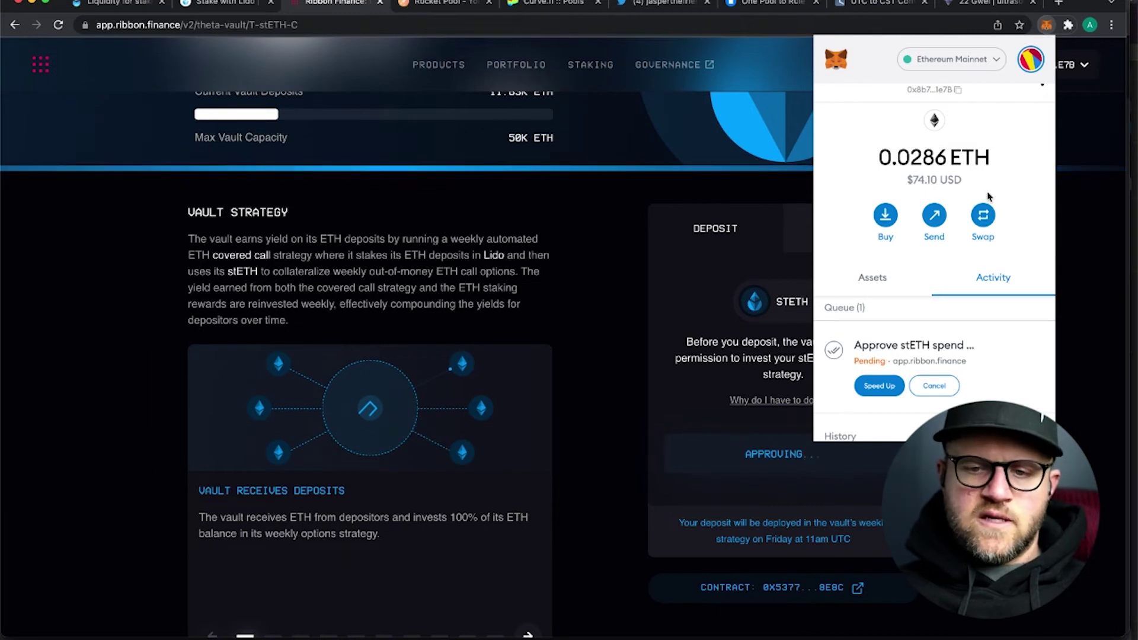
pyautogui.scroll(1, 988, 196)
pyautogui.scroll(-1, 988, 196)
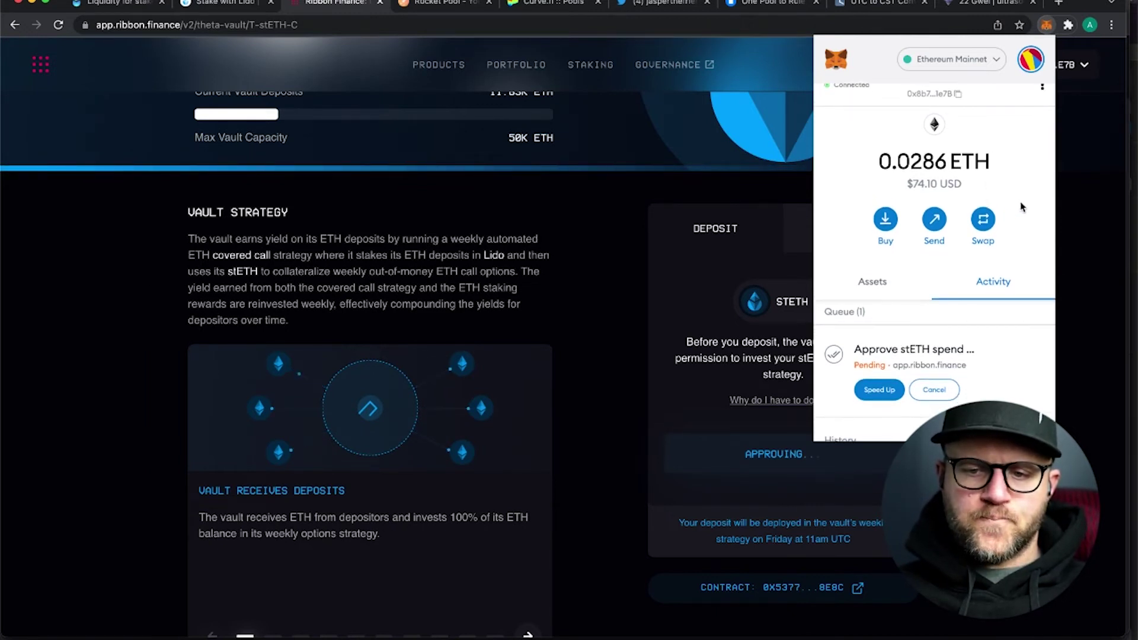
pyautogui.scroll(1, 1021, 206)
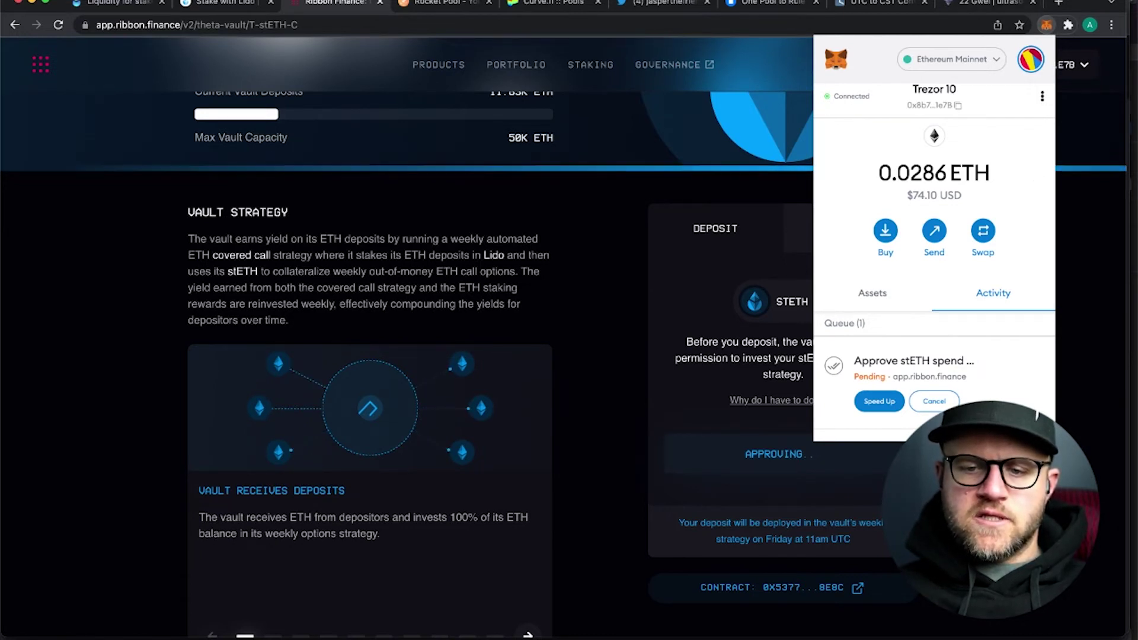
# - Enter and clear the 2600 and 570 calculations in Spotlight, then dismiss it and MetaMask
pyautogui.press('super+space')
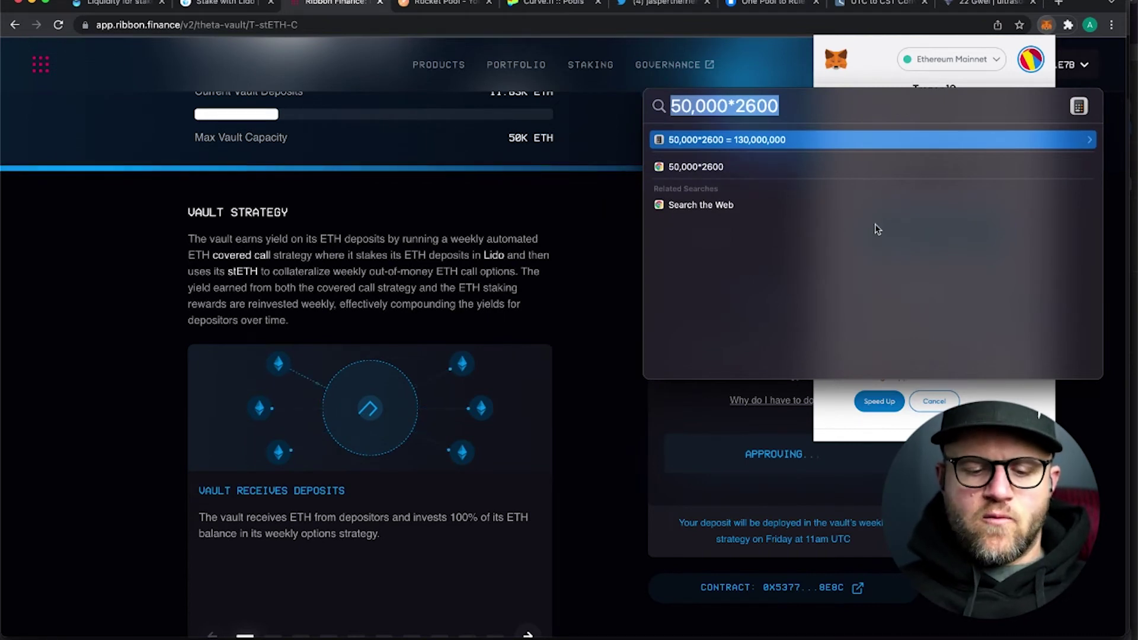
pyautogui.write('2600')
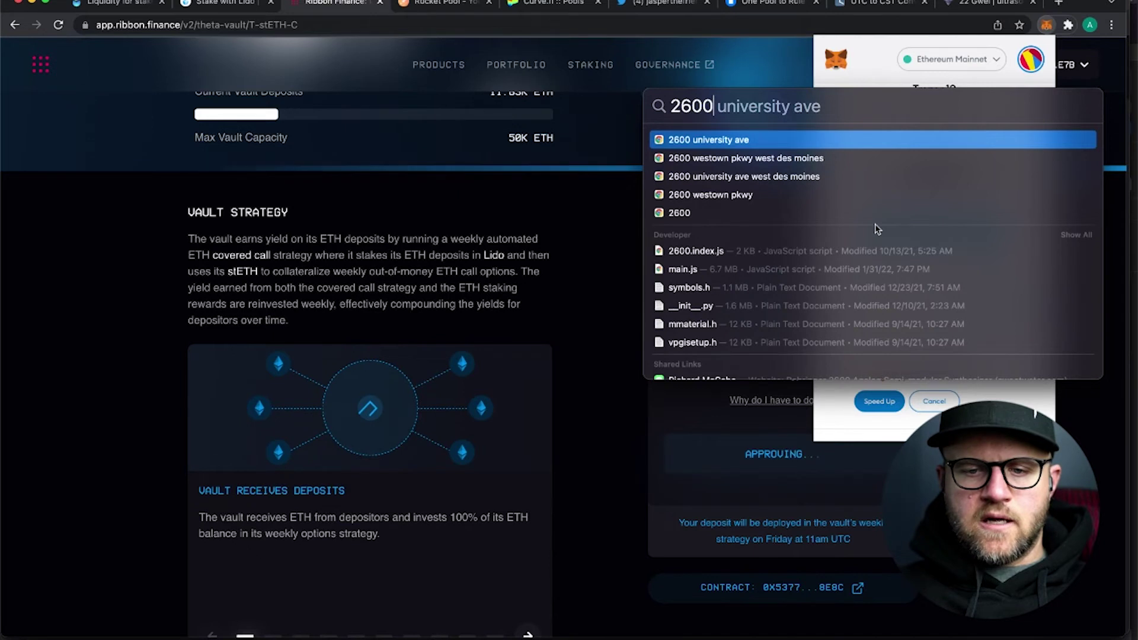
pyautogui.press('BackSpace')
pyautogui.press('BackSpace')
pyautogui.press('BackSpace')
pyautogui.write('5')
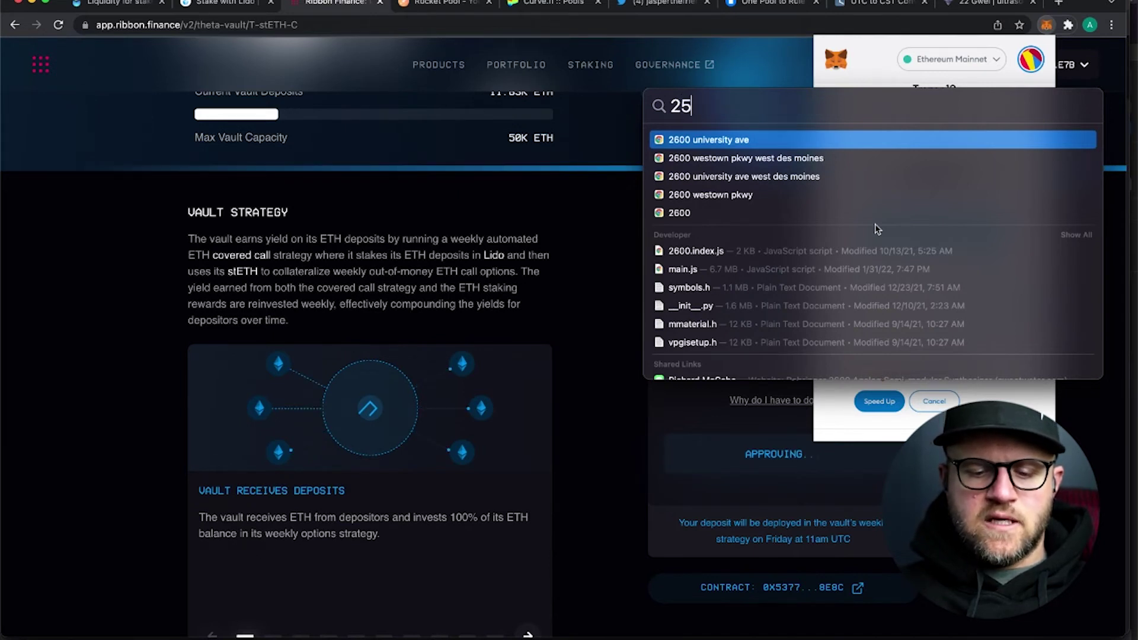
pyautogui.write('70')
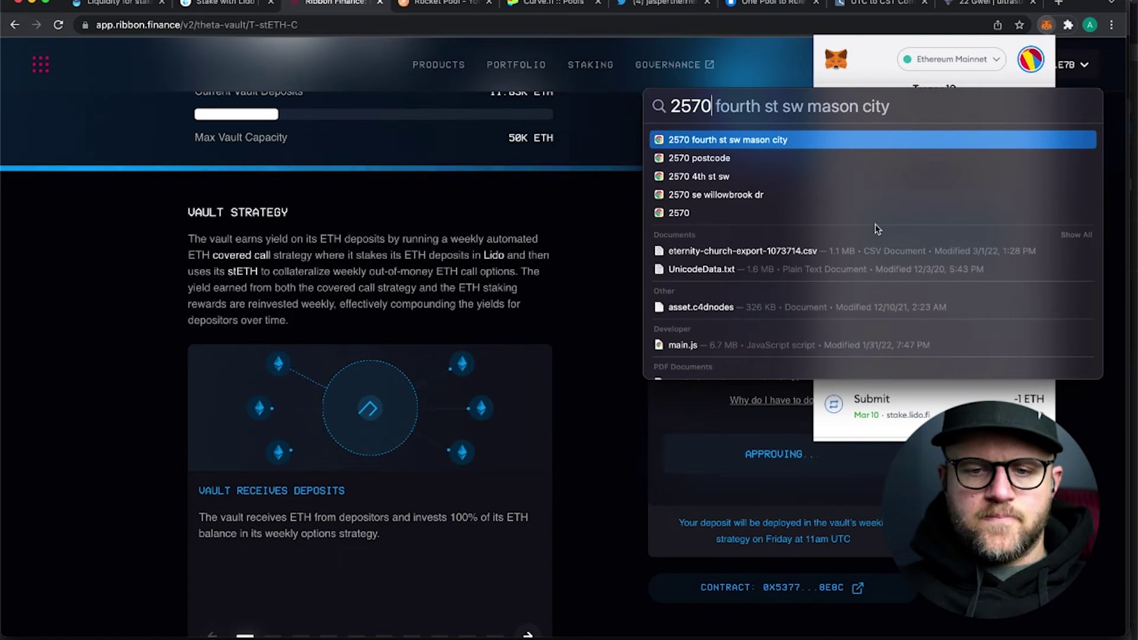
pyautogui.press('BackSpace')
pyautogui.press('BackSpace')
pyautogui.press('BackSpace')
pyautogui.press('BackSpace')
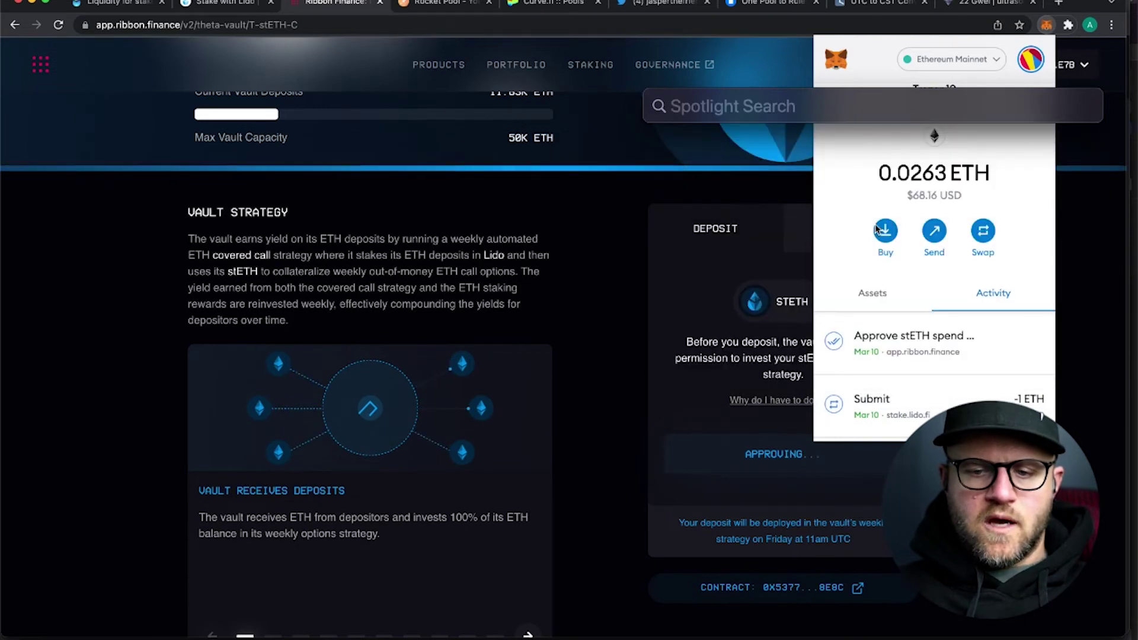
pyautogui.click(597, 353)
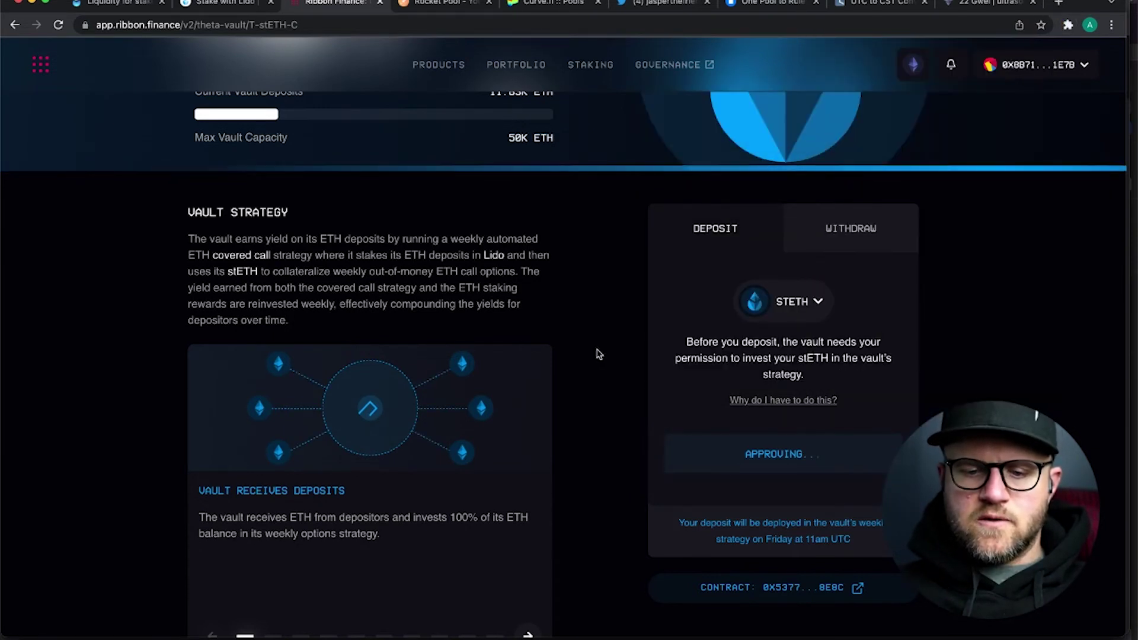
# - Close the Extensions menu, fill the deposit with MAX 1 stETH, and open the Deposit Preview
pyautogui.click(1068, 25)
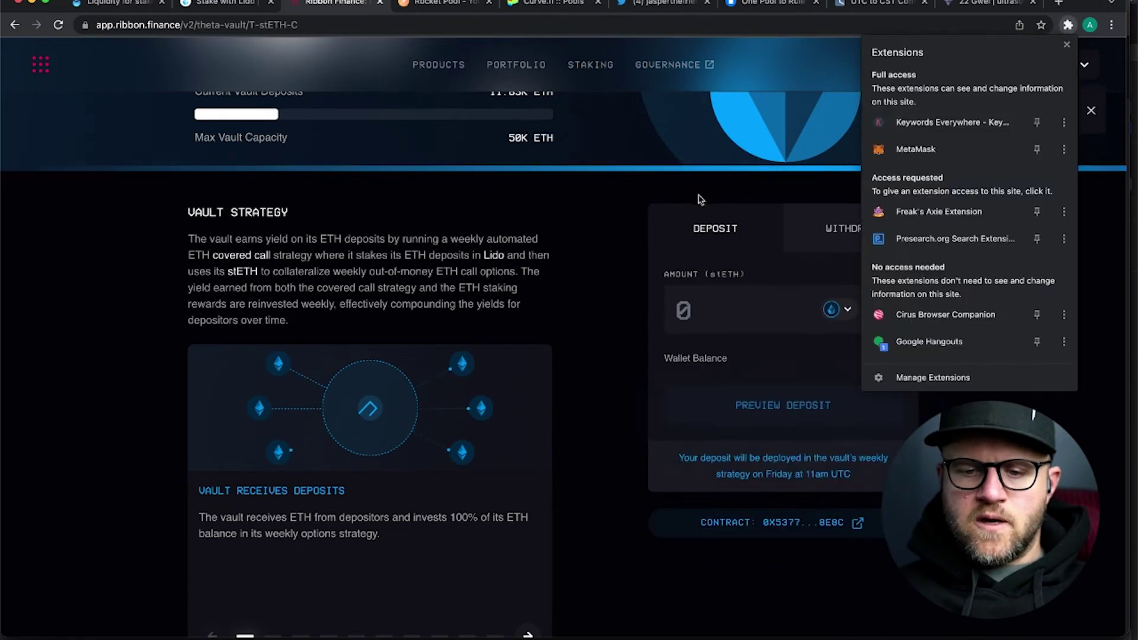
pyautogui.click(630, 284)
pyautogui.scroll(-1, 630, 283)
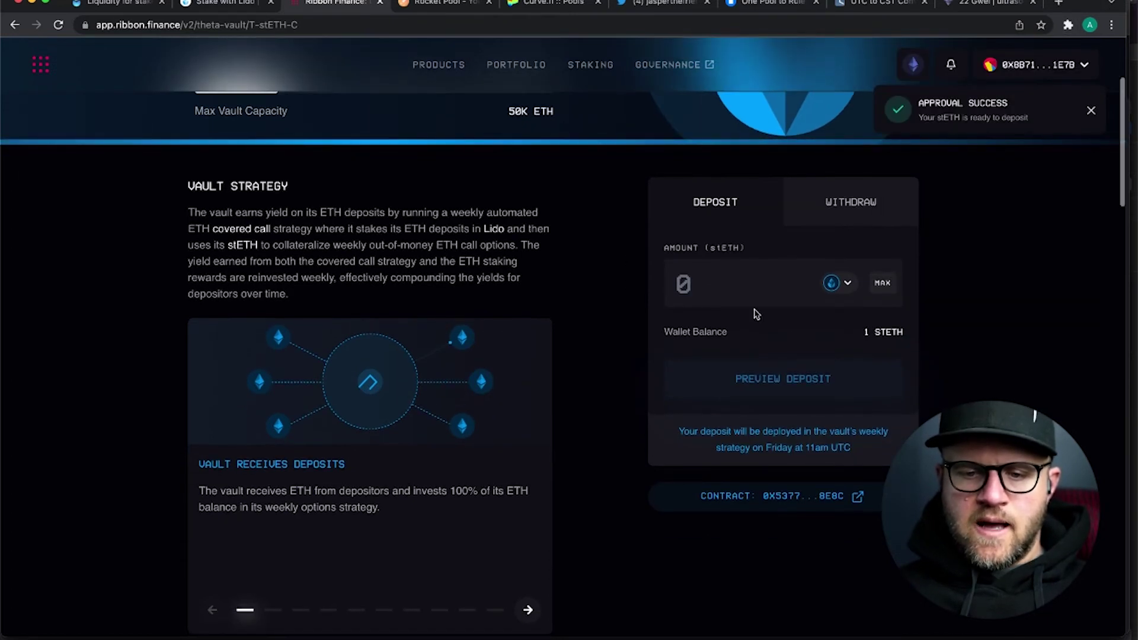
pyautogui.click(882, 284)
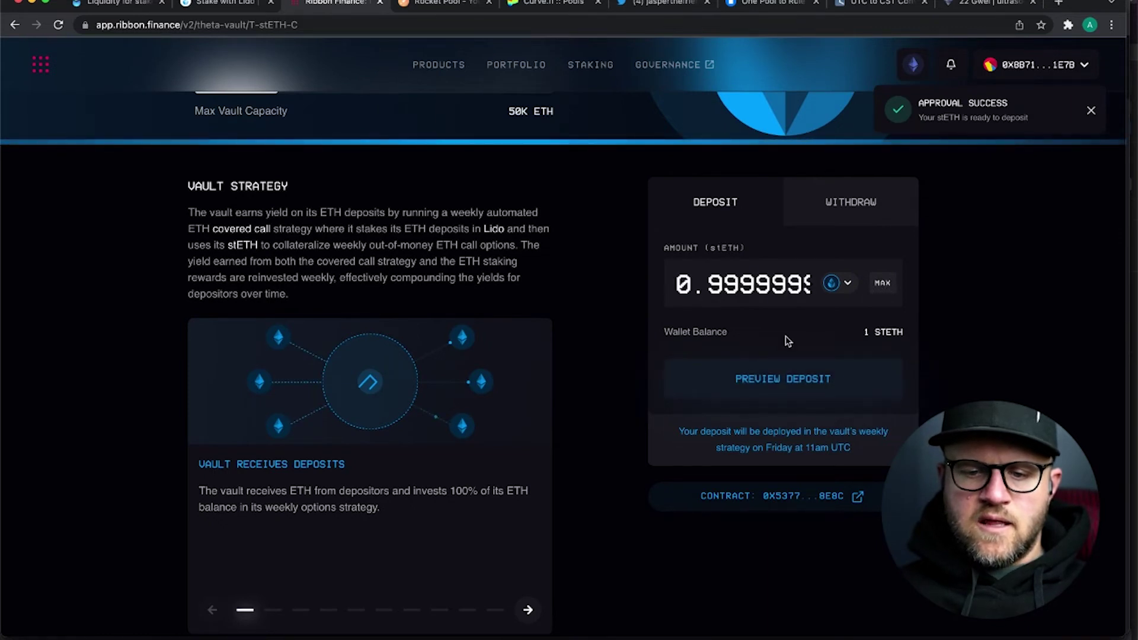
pyautogui.click(765, 385)
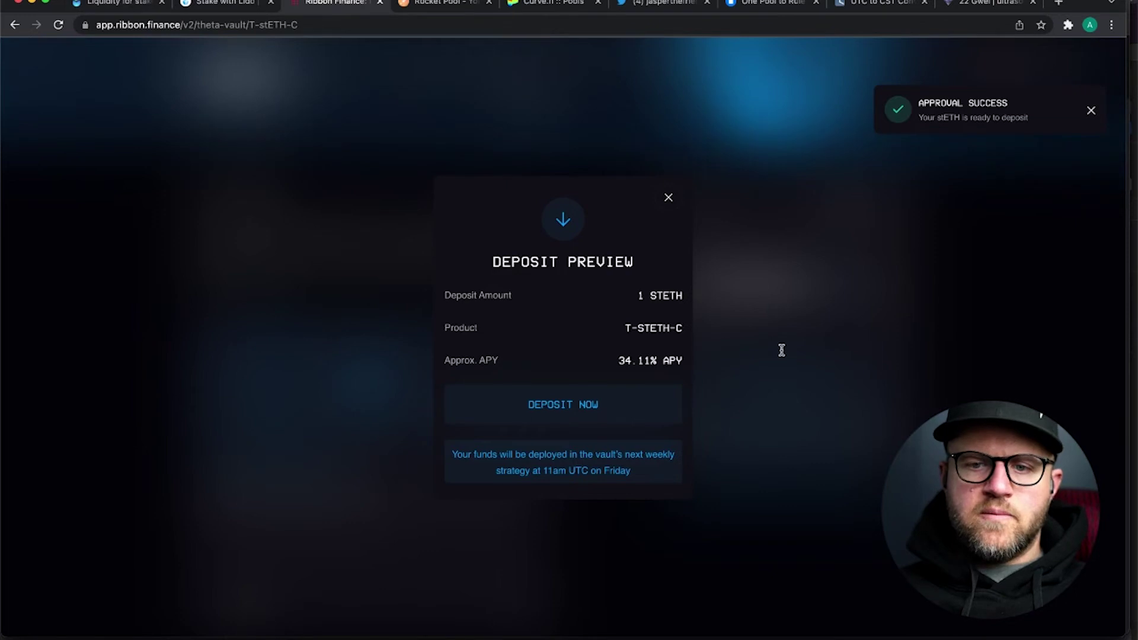
# - Check 34.11+4.33 in Spotlight, then submit the 1 stETH deposit with Deposit Now
pyautogui.press('super+space')
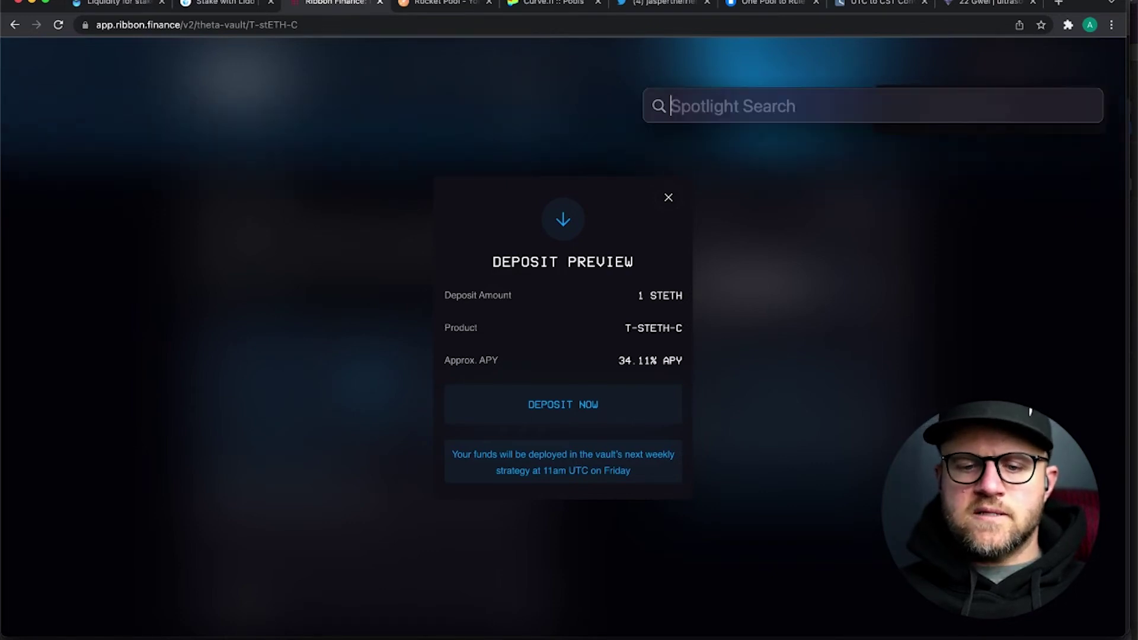
pyautogui.write('3')
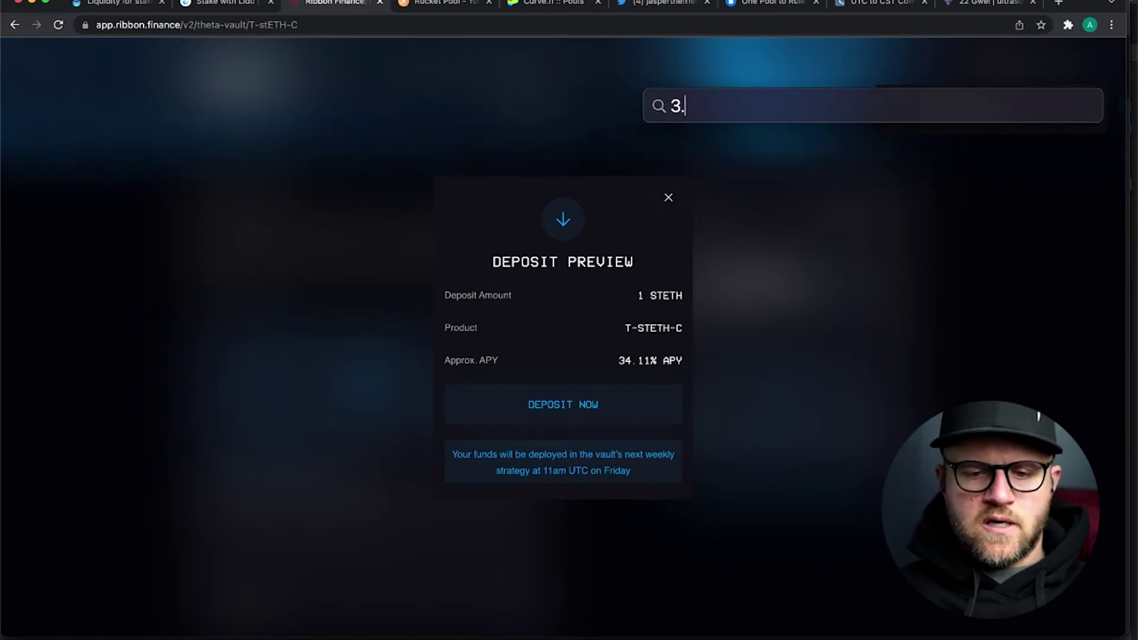
pyautogui.write('4')
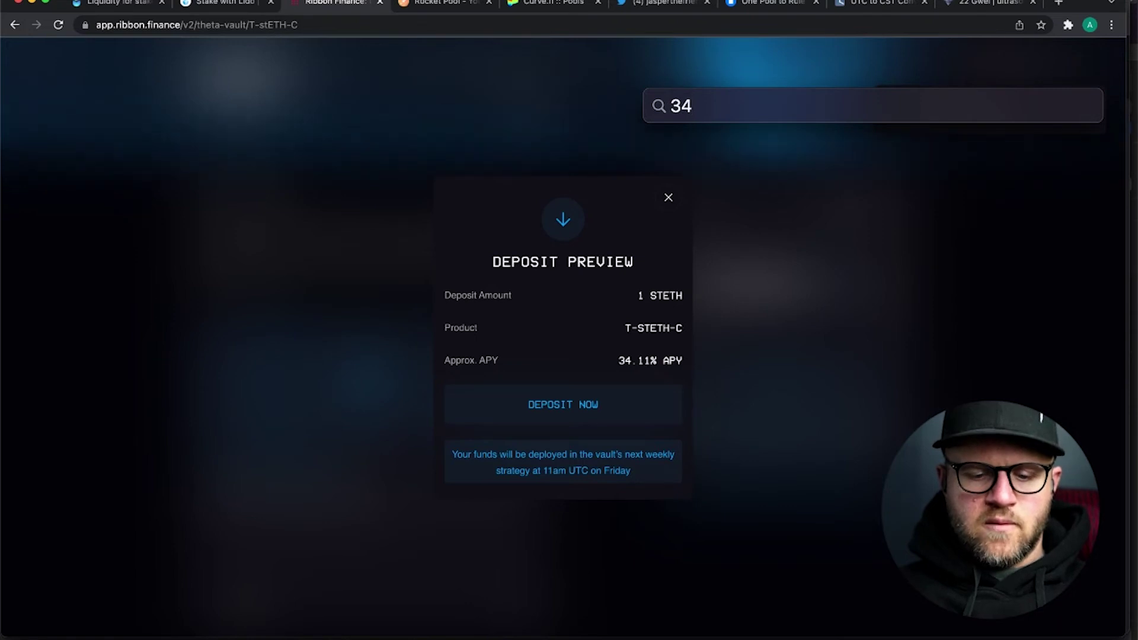
pyautogui.write('.11+')
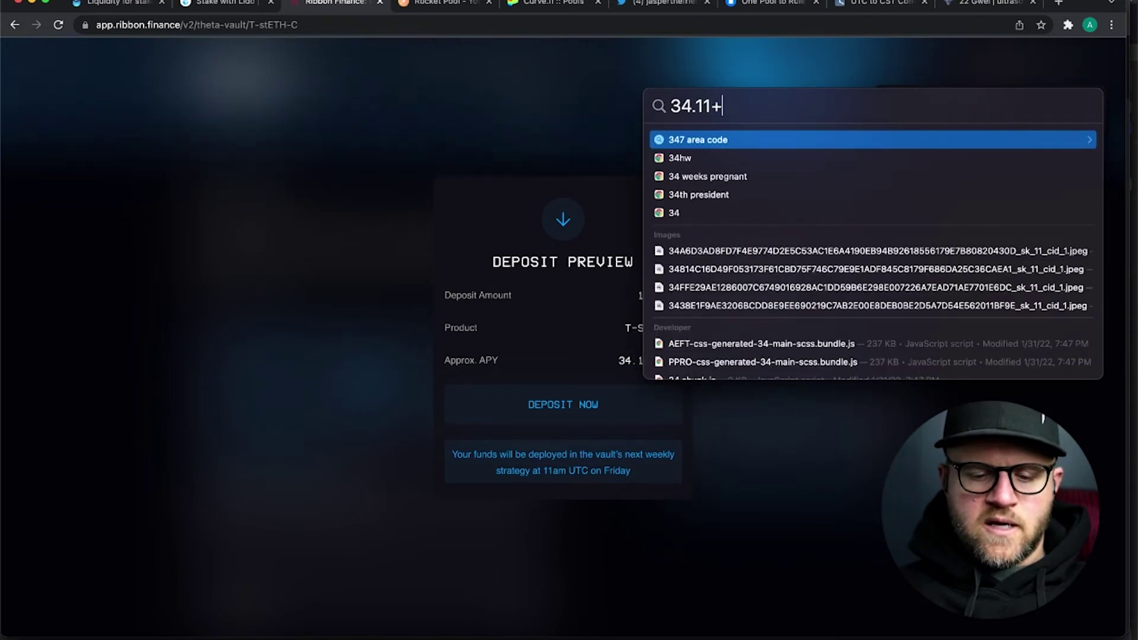
pyautogui.write('4.33')
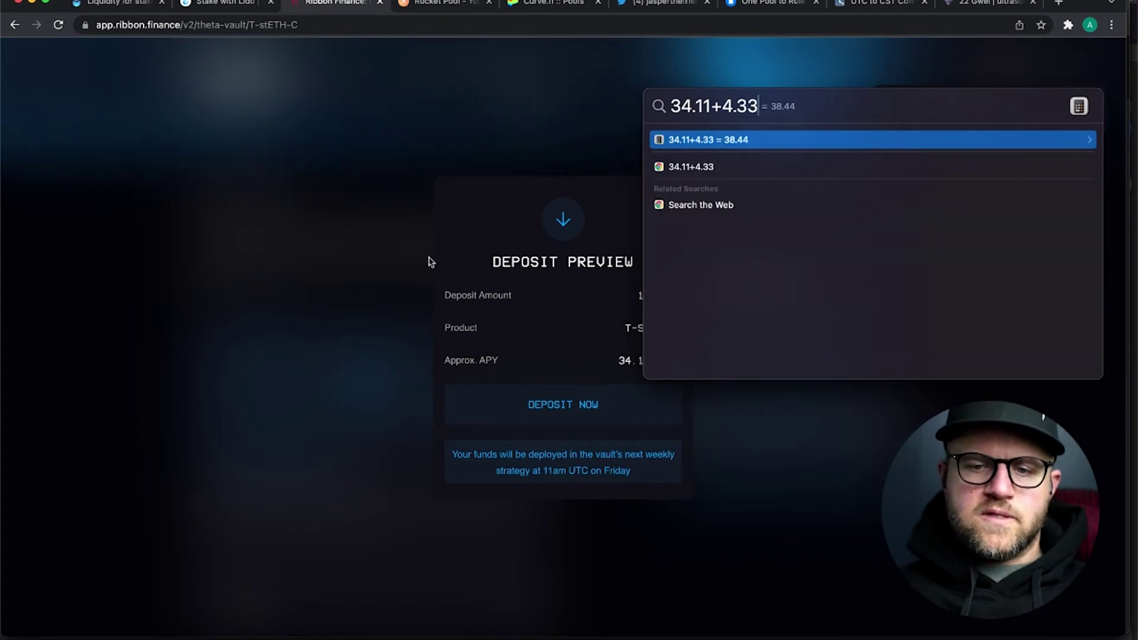
pyautogui.press('Escape')
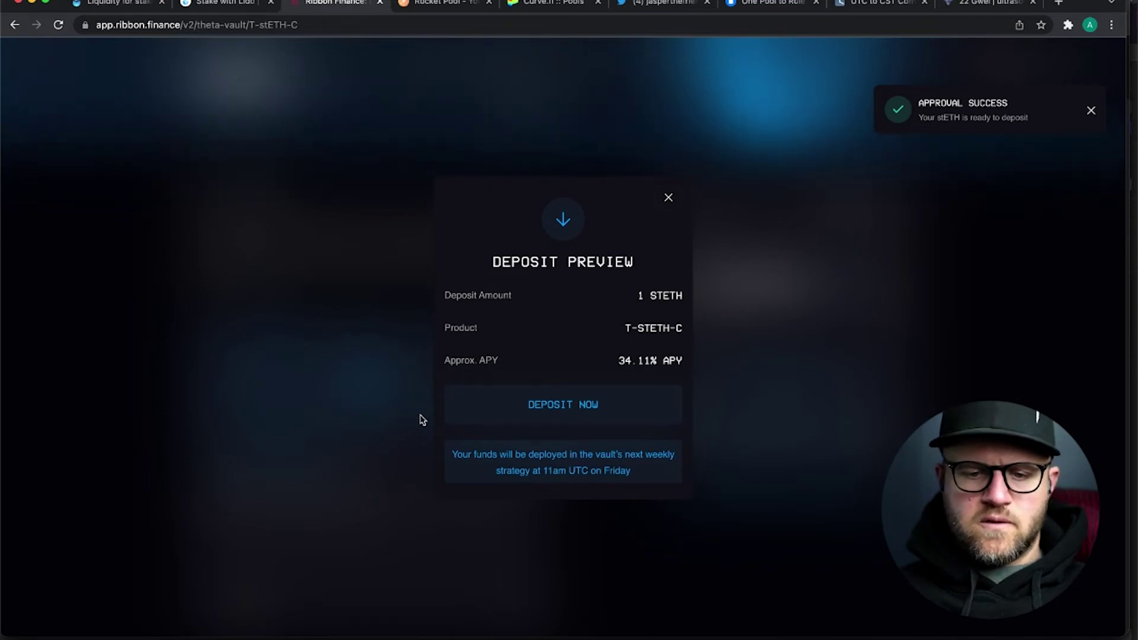
pyautogui.click(550, 415)
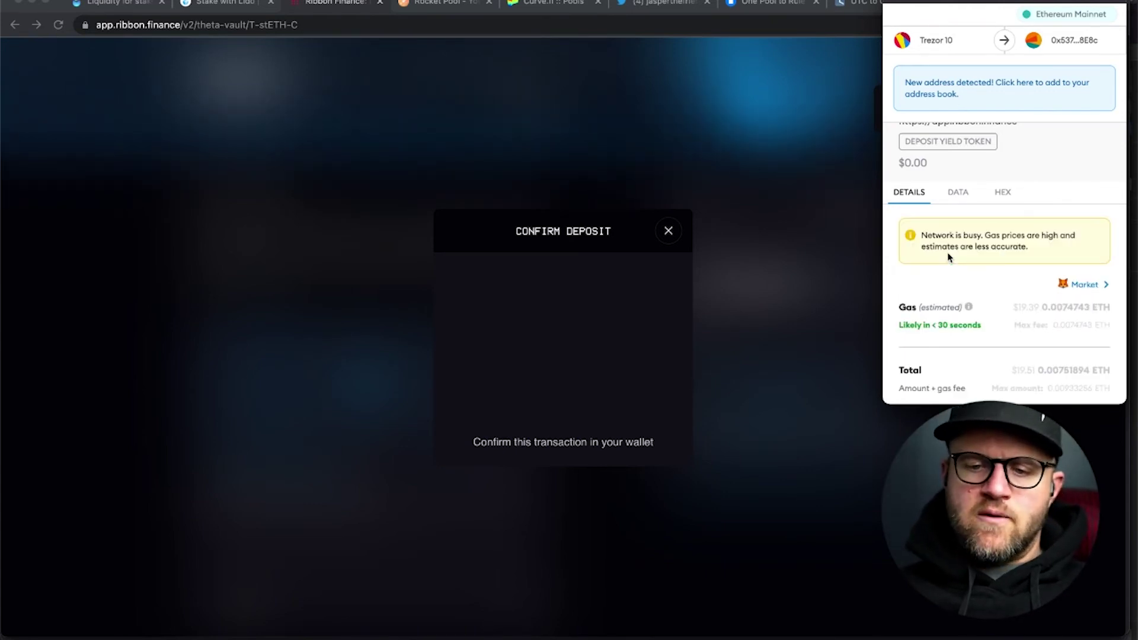
# - Review the $19.39 gas estimate and confirm the Deposit Yield Token transaction in MetaMask
pyautogui.scroll(-2, 947, 257)
pyautogui.scroll(-2, 948, 257)
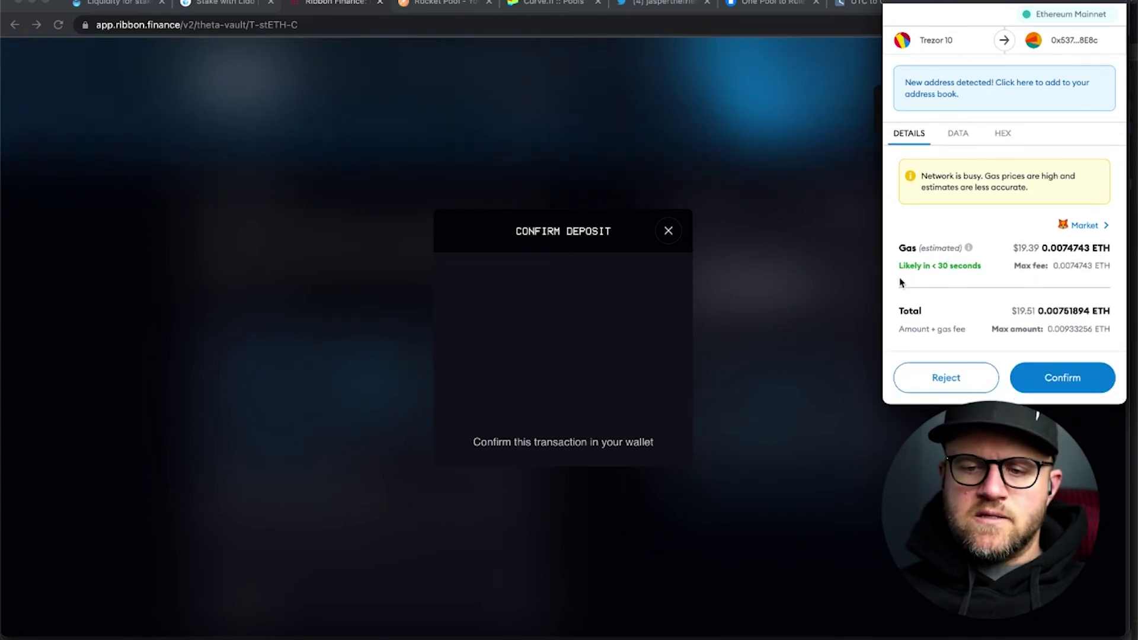
pyautogui.scroll(2, 901, 283)
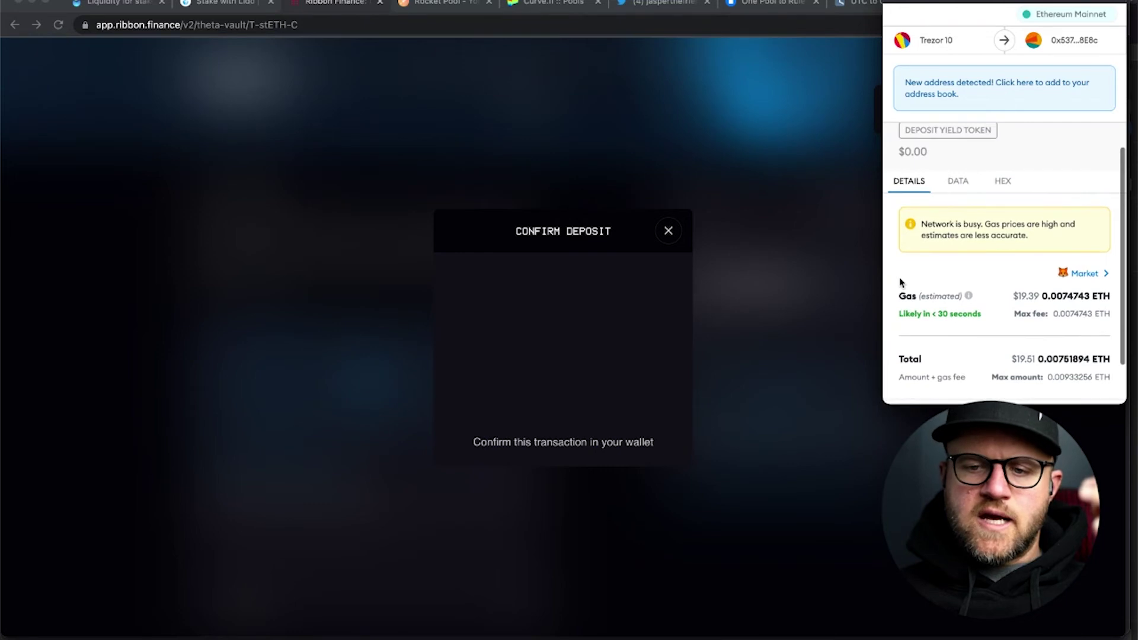
pyautogui.scroll(-2, 901, 282)
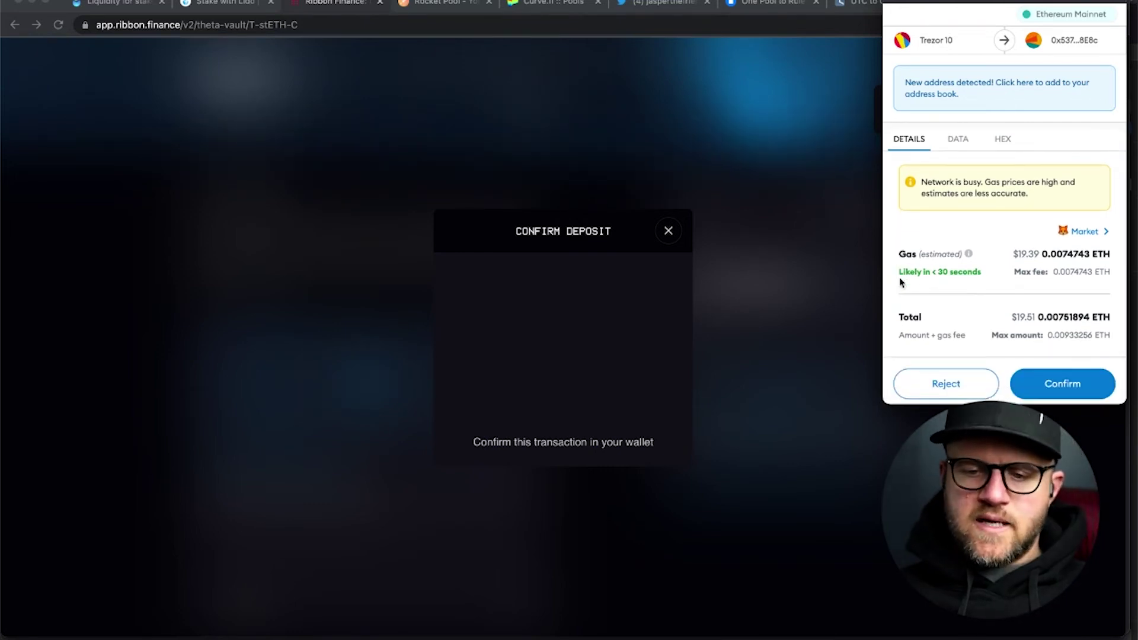
pyautogui.scroll(-1, 902, 284)
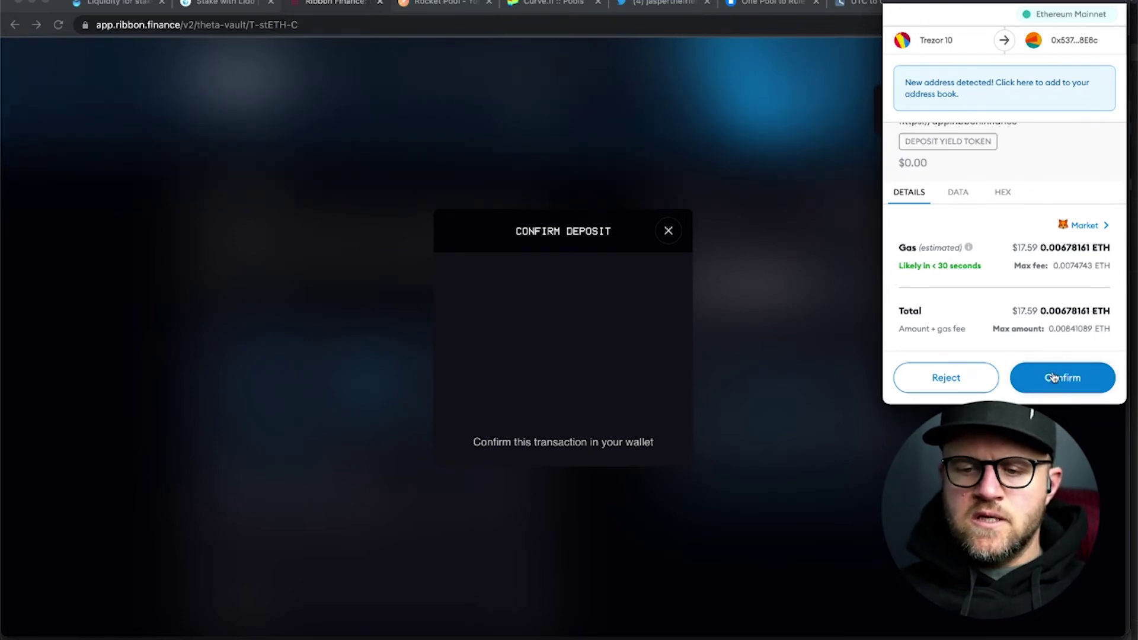
pyautogui.click(1049, 379)
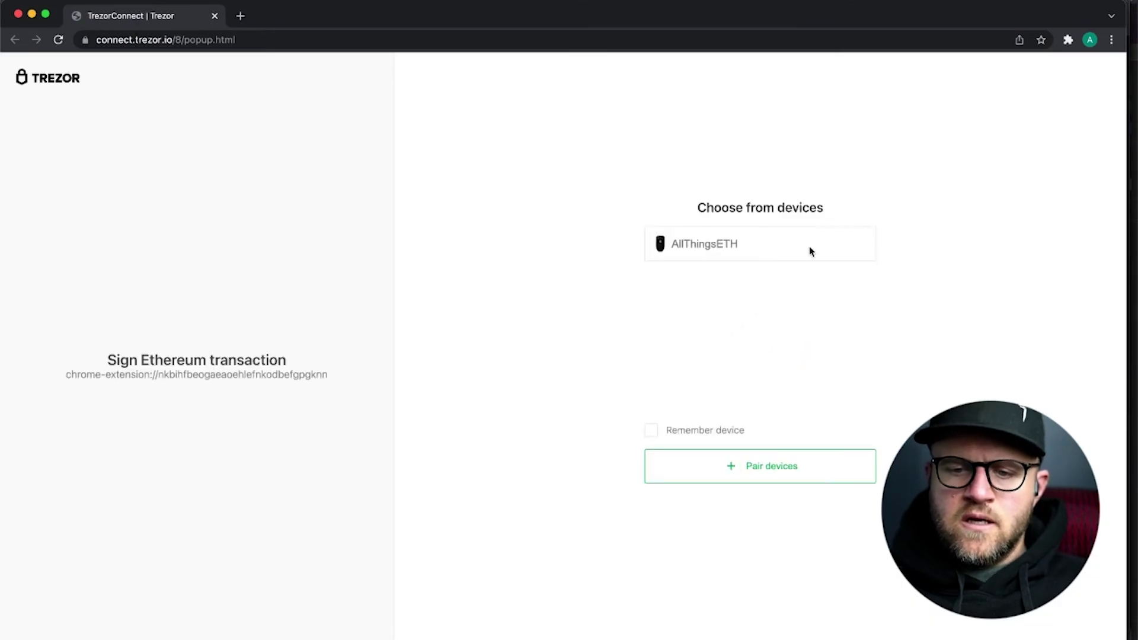
# - Choose the Trezor device in Trezor Connect to sign the 1 stETH deposit
pyautogui.click(776, 246)
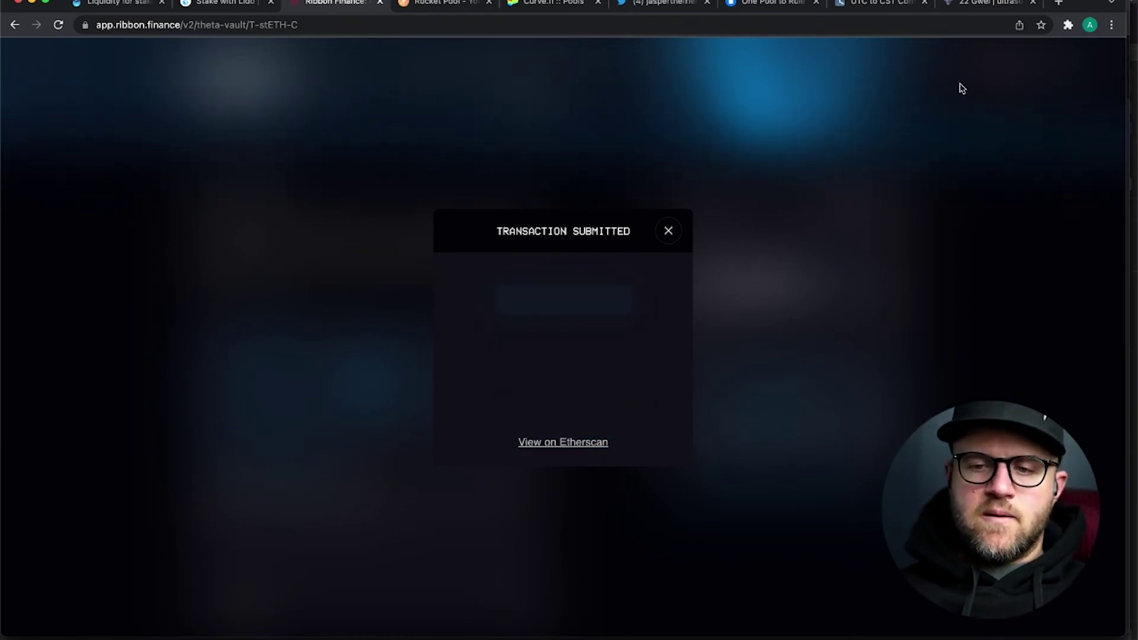
# - Pin the MetaMask extension from Chrome's Extensions menu
pyautogui.click(1069, 25)
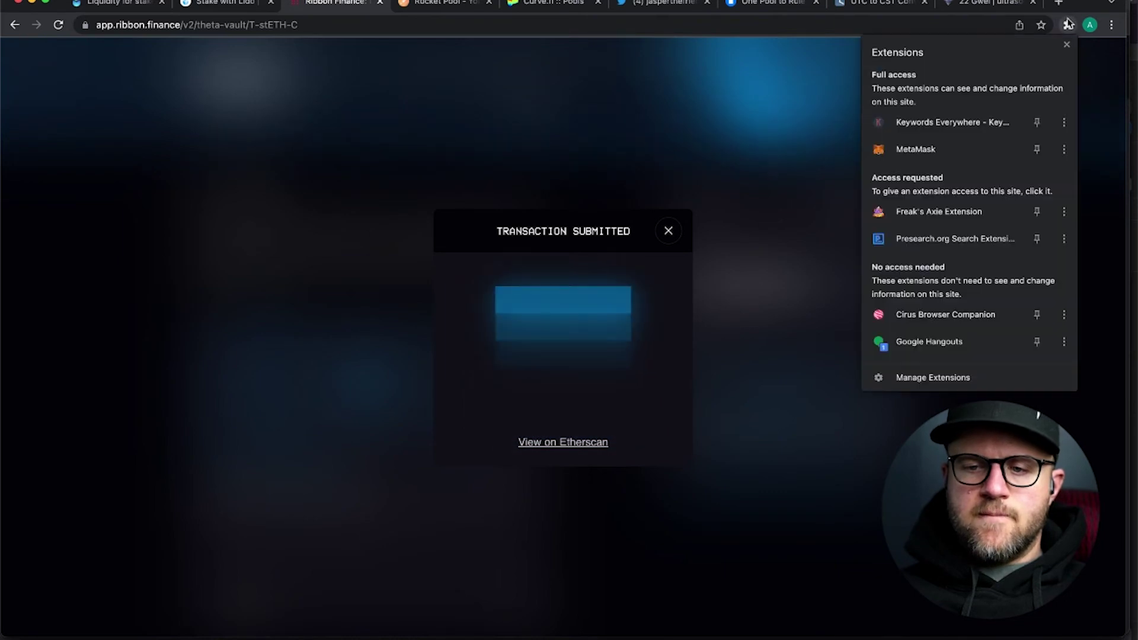
pyautogui.click(986, 153)
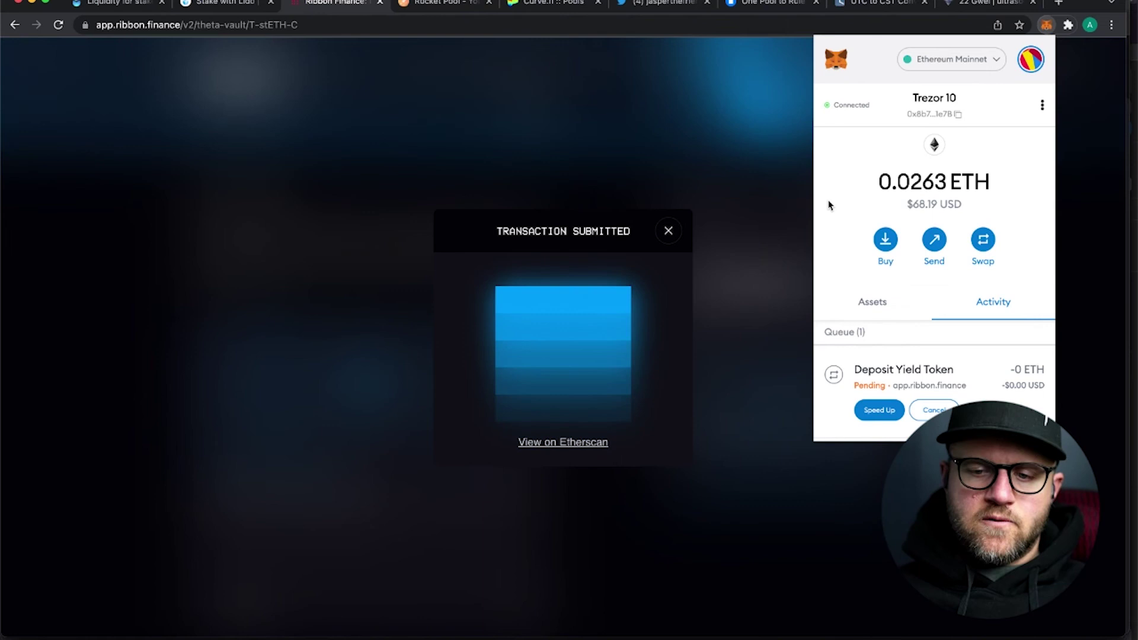
# - Scroll MetaMask's activity to check the pending 1 stETH Deposit Yield Token transaction
pyautogui.scroll(-1, 842, 204)
pyautogui.scroll(1, 842, 204)
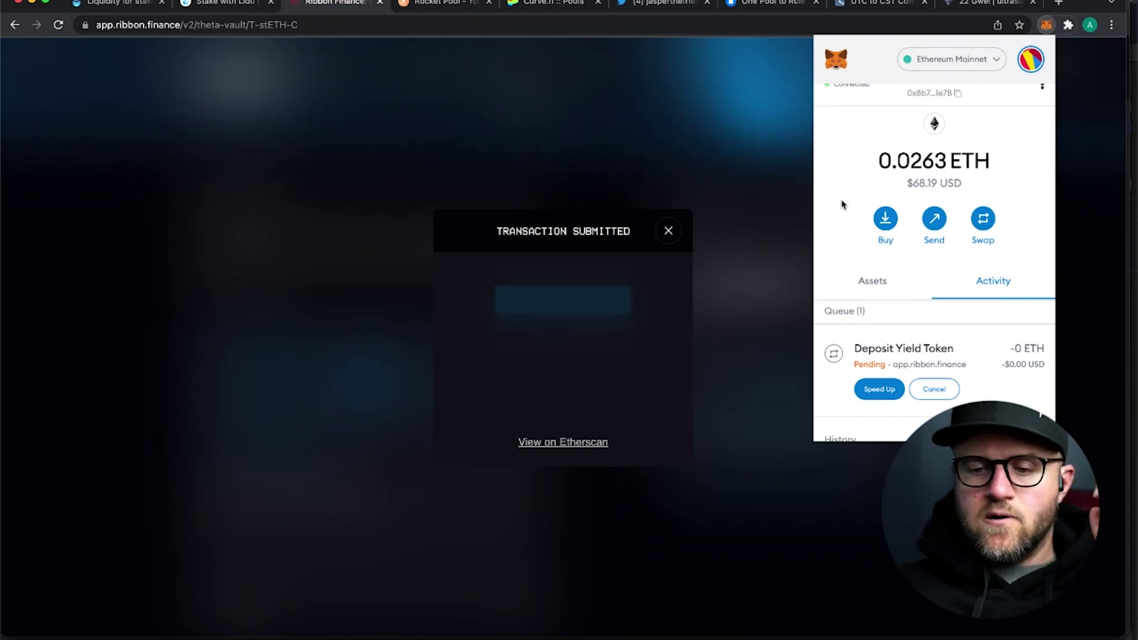
pyautogui.scroll(1, 842, 204)
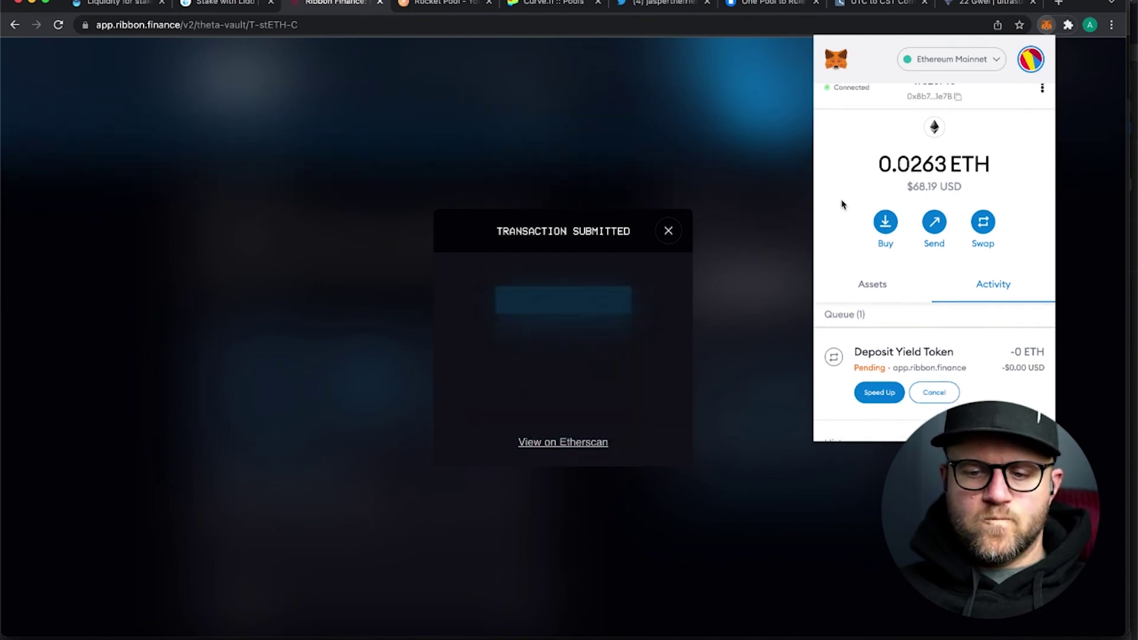
pyautogui.scroll(-1, 842, 205)
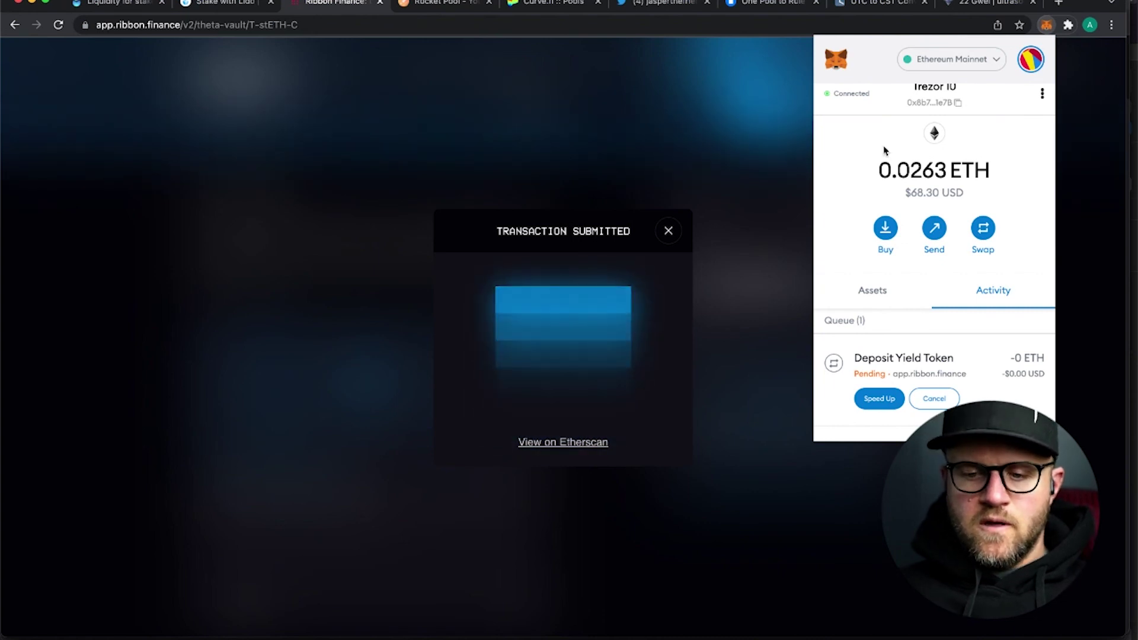
# - Wait for the Deposit Yield Token transaction to confirm, then close the MetaMask popup
pyautogui.scroll(-3, 844, 234)
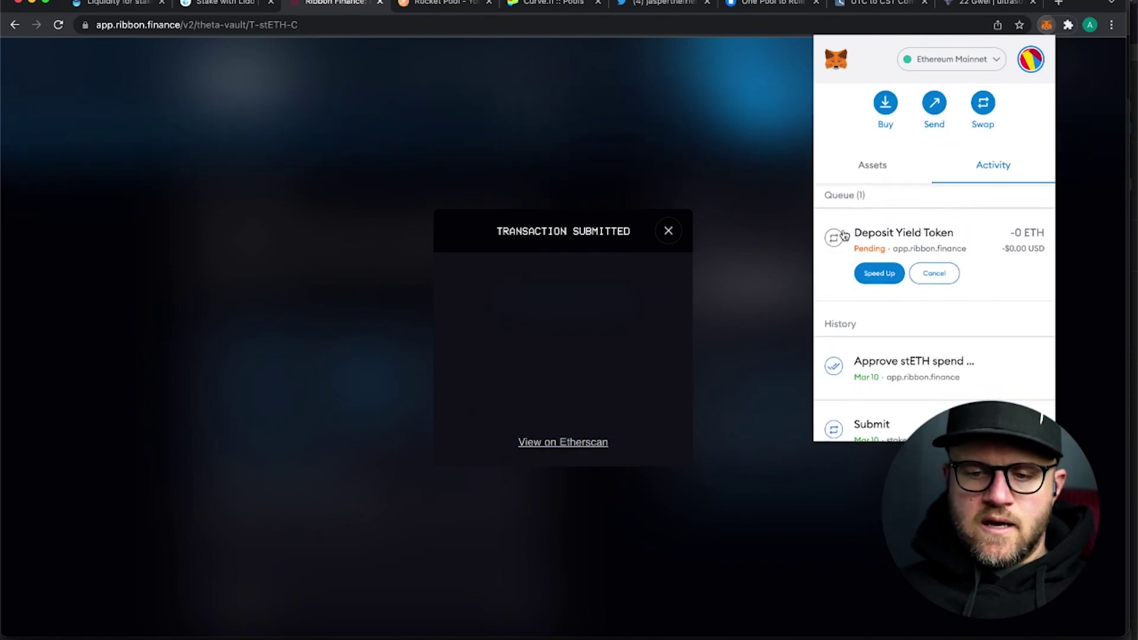
pyautogui.scroll(-1, 844, 235)
pyautogui.scroll(3, 844, 235)
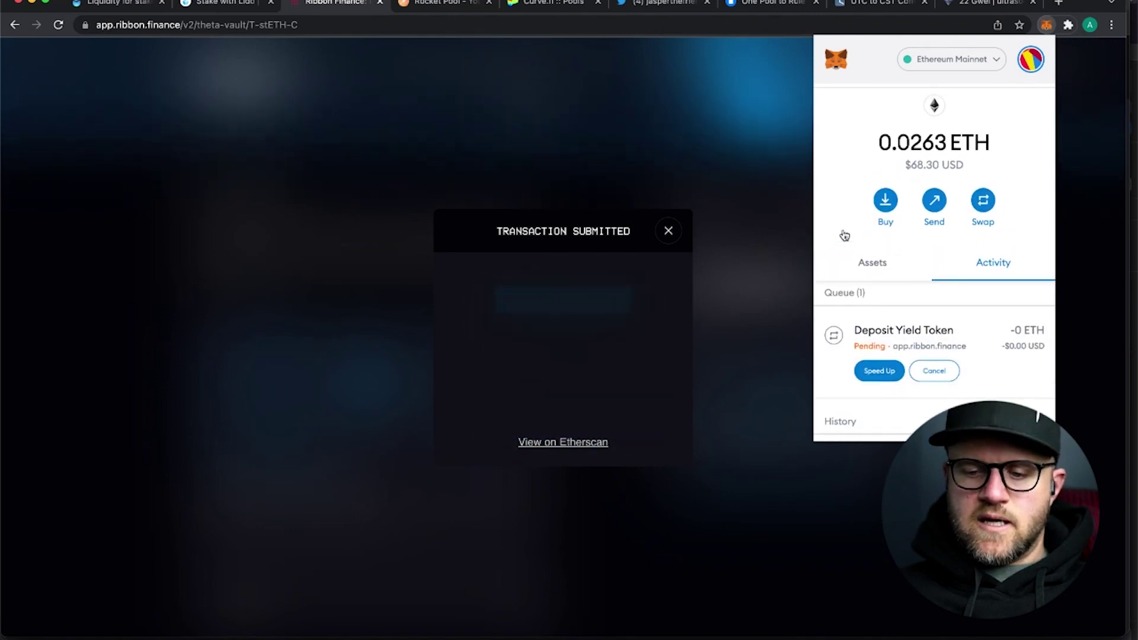
pyautogui.scroll(1, 844, 236)
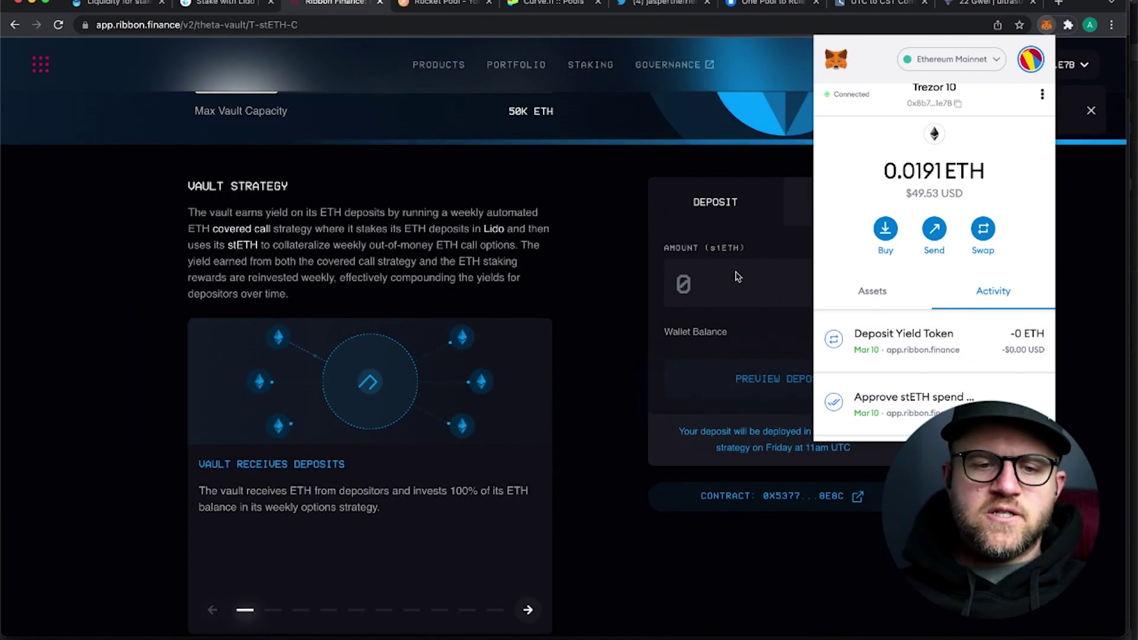
pyautogui.click(593, 271)
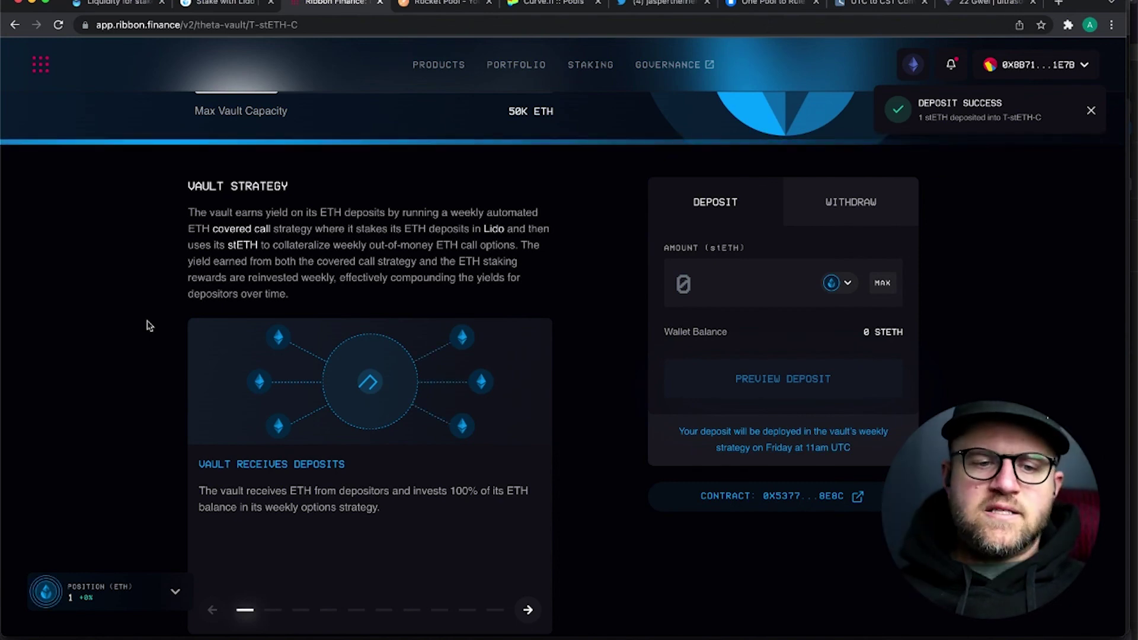
# - Scroll to the T-STETH-C header showing 11.64K ETH current deposits against 50K capacity
pyautogui.scroll(-1, 148, 326)
pyautogui.scroll(3, 148, 325)
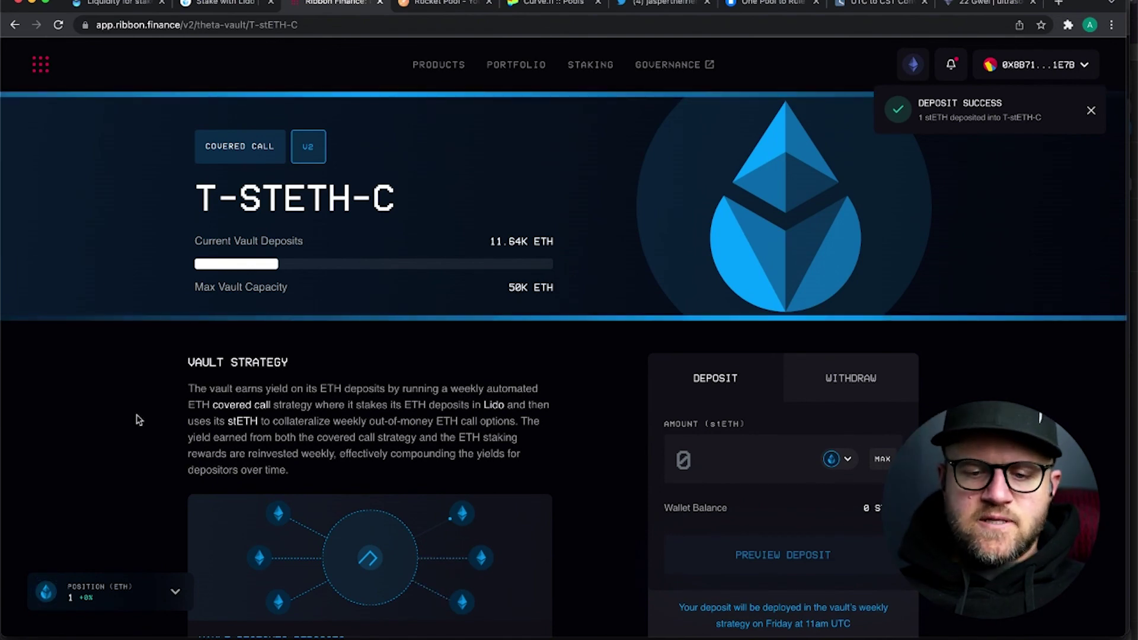
# - Scroll down to the Weekly Strategy Snapshot and the 5.52% cumulative yield chart
pyautogui.scroll(-1, 138, 420)
pyautogui.scroll(-10, 138, 419)
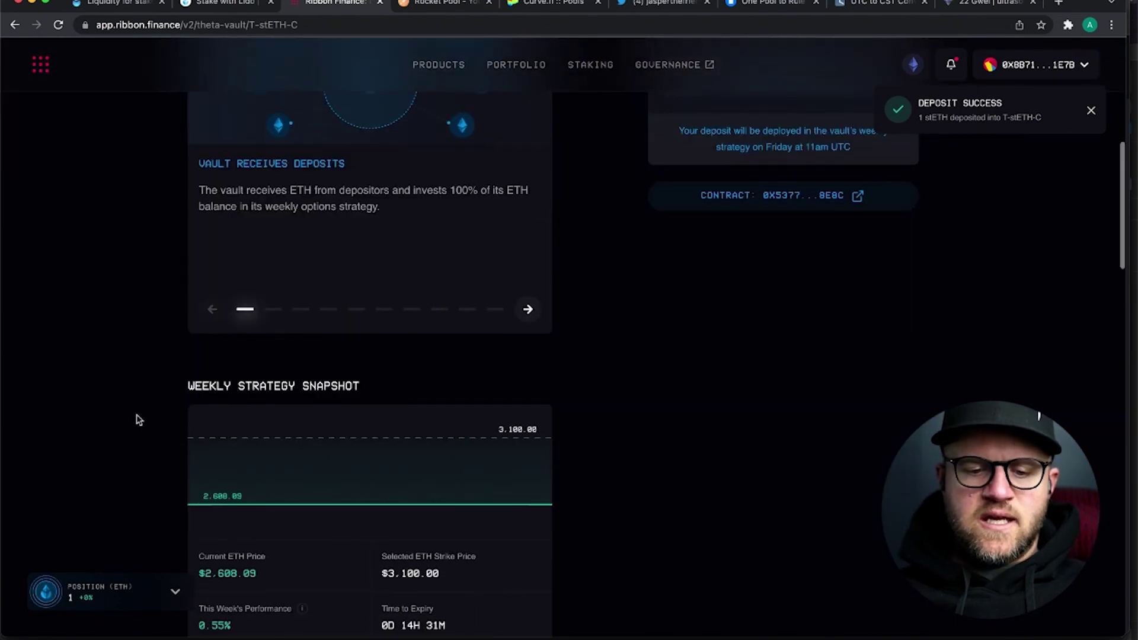
pyautogui.scroll(-1, 138, 420)
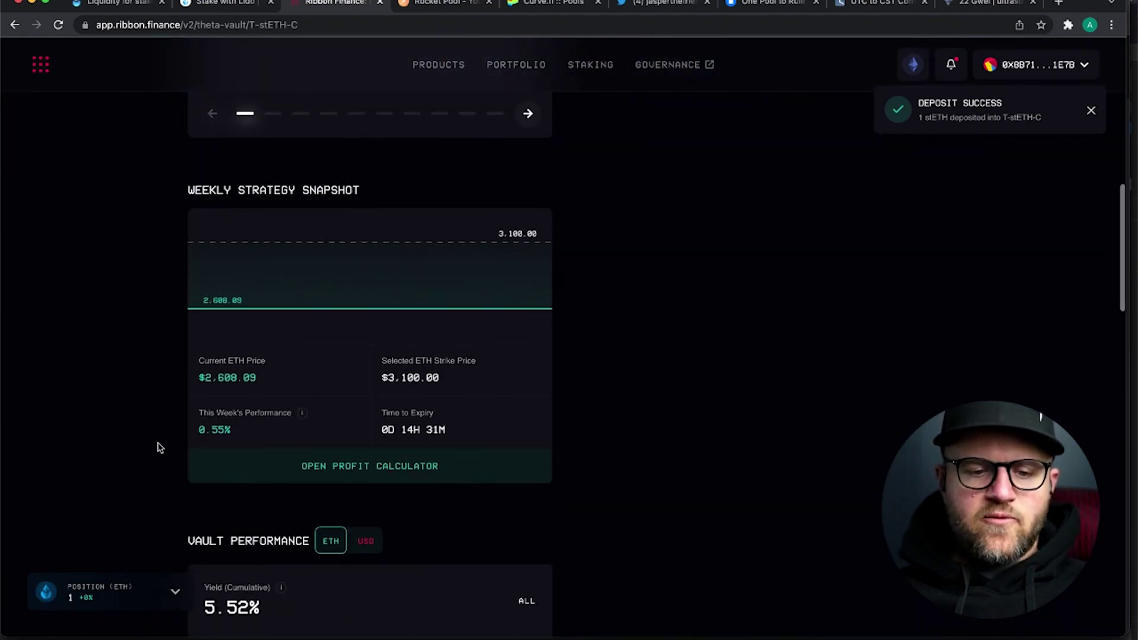
pyautogui.scroll(-1, 158, 448)
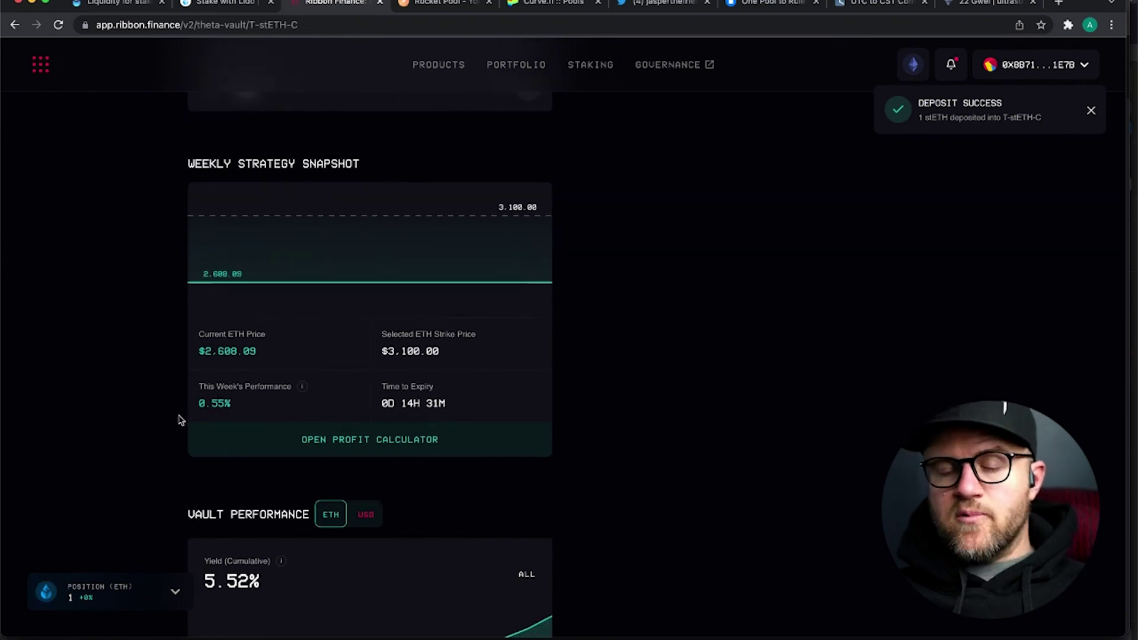
pyautogui.scroll(-3, 145, 419)
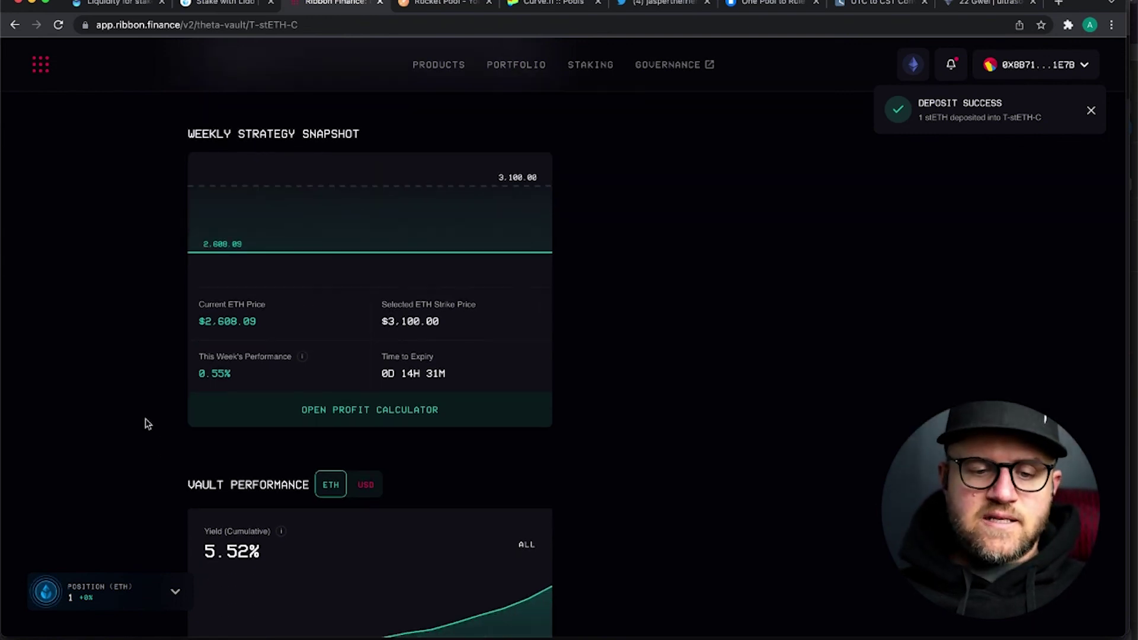
pyautogui.scroll(-3, 145, 419)
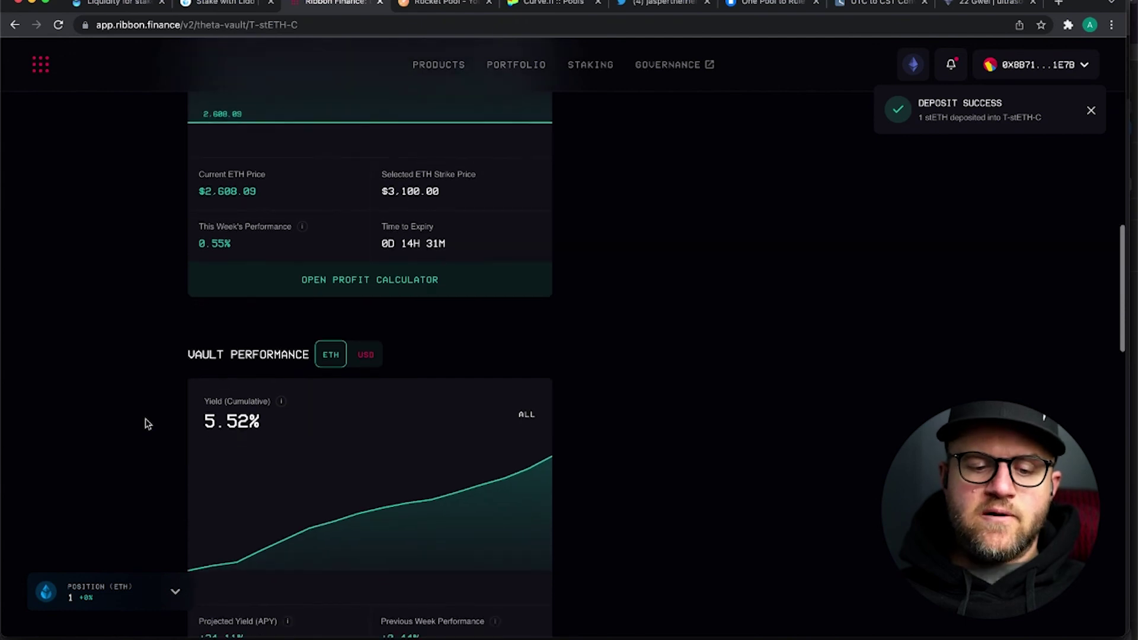